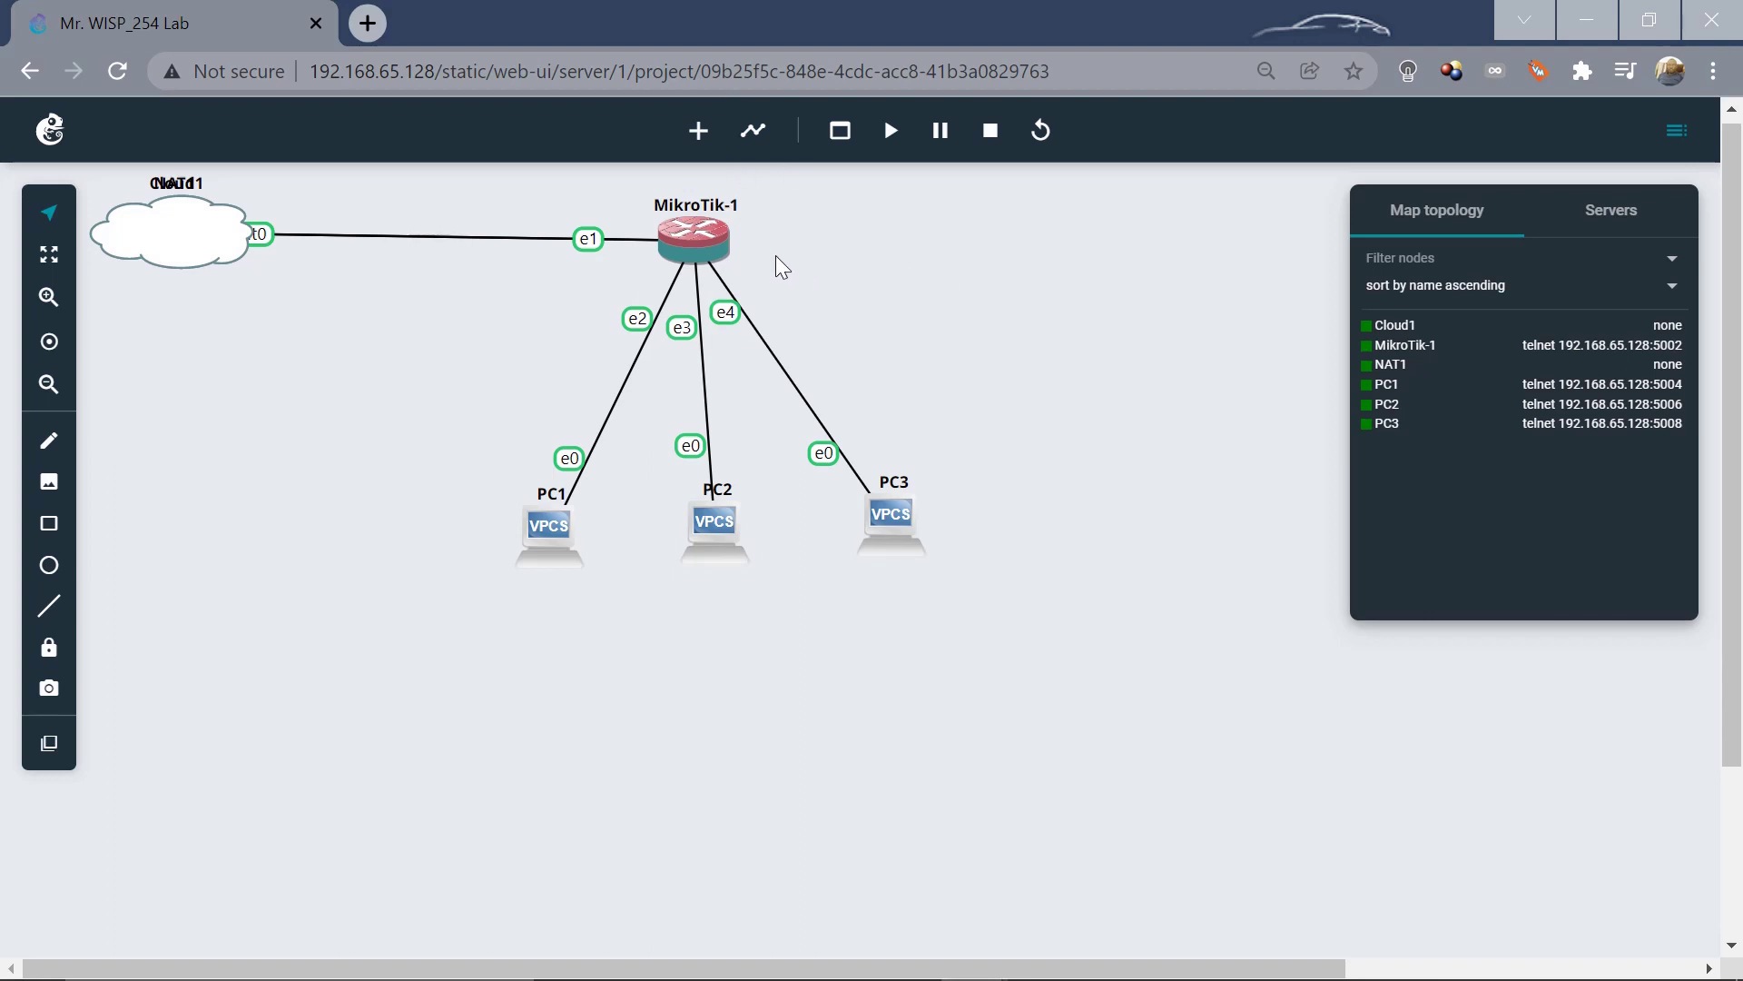
{"action": "left_click", "coordinate": [696, 241]}
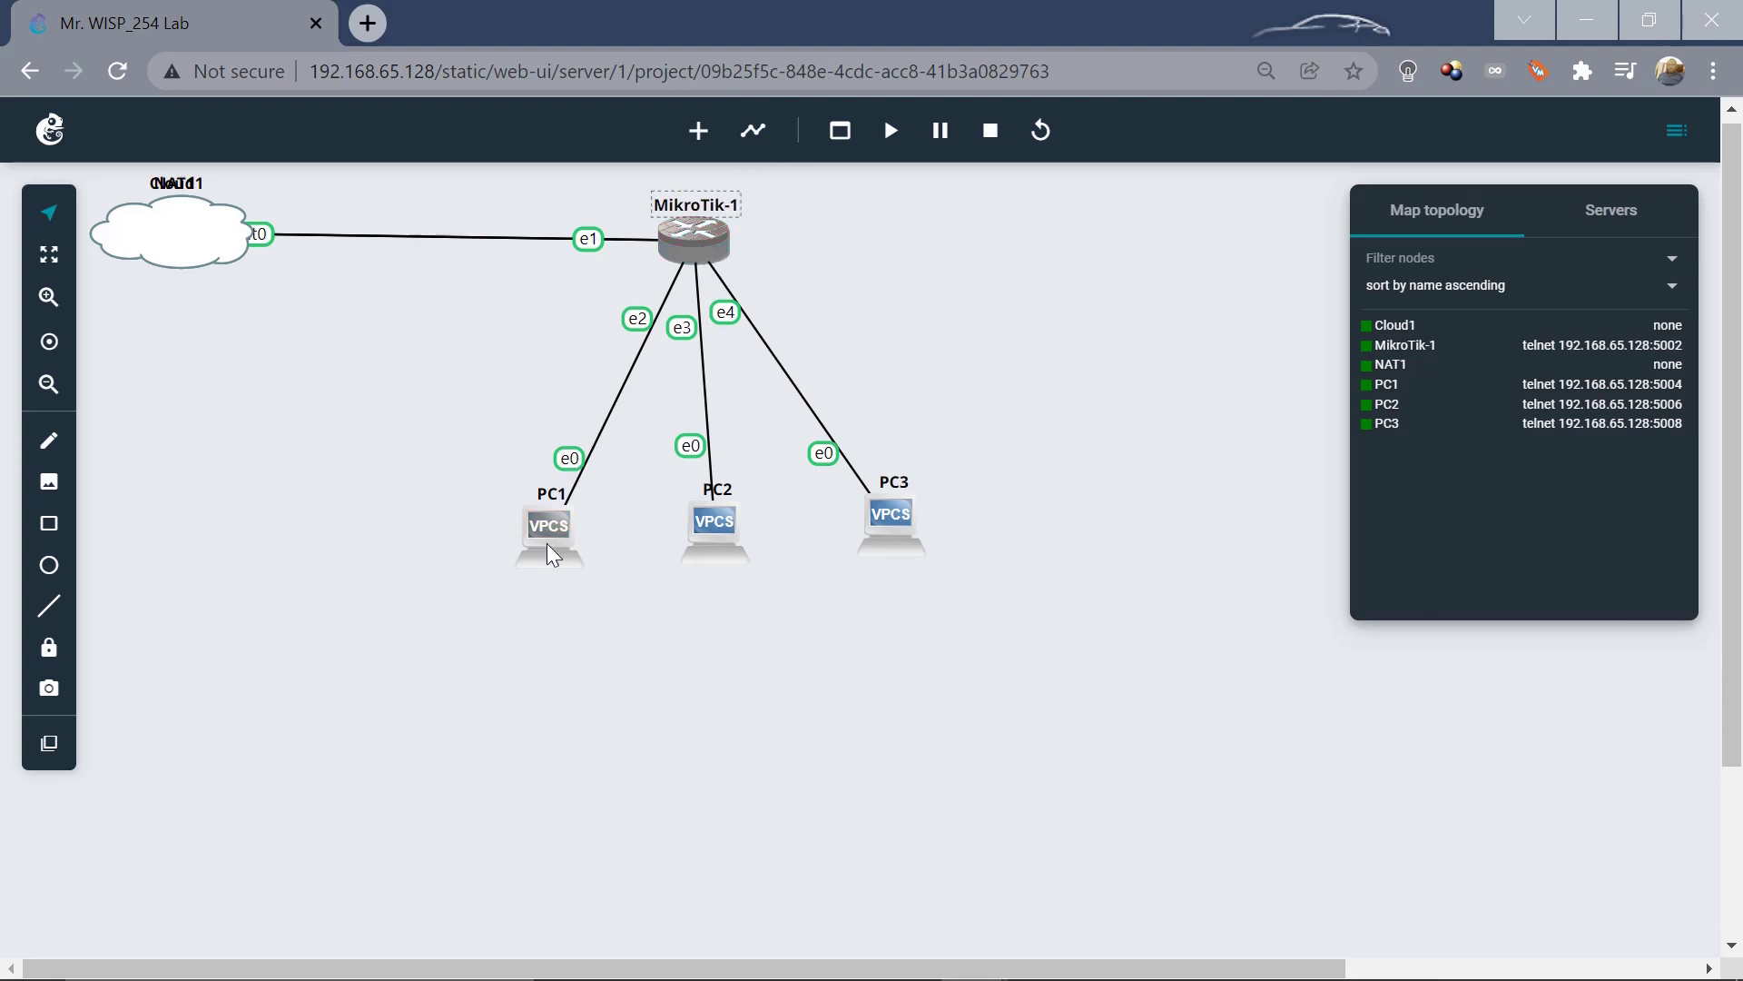
{"action": "left_click_drag", "start_coordinate": [487, 612], "coordinate": [970, 630]}
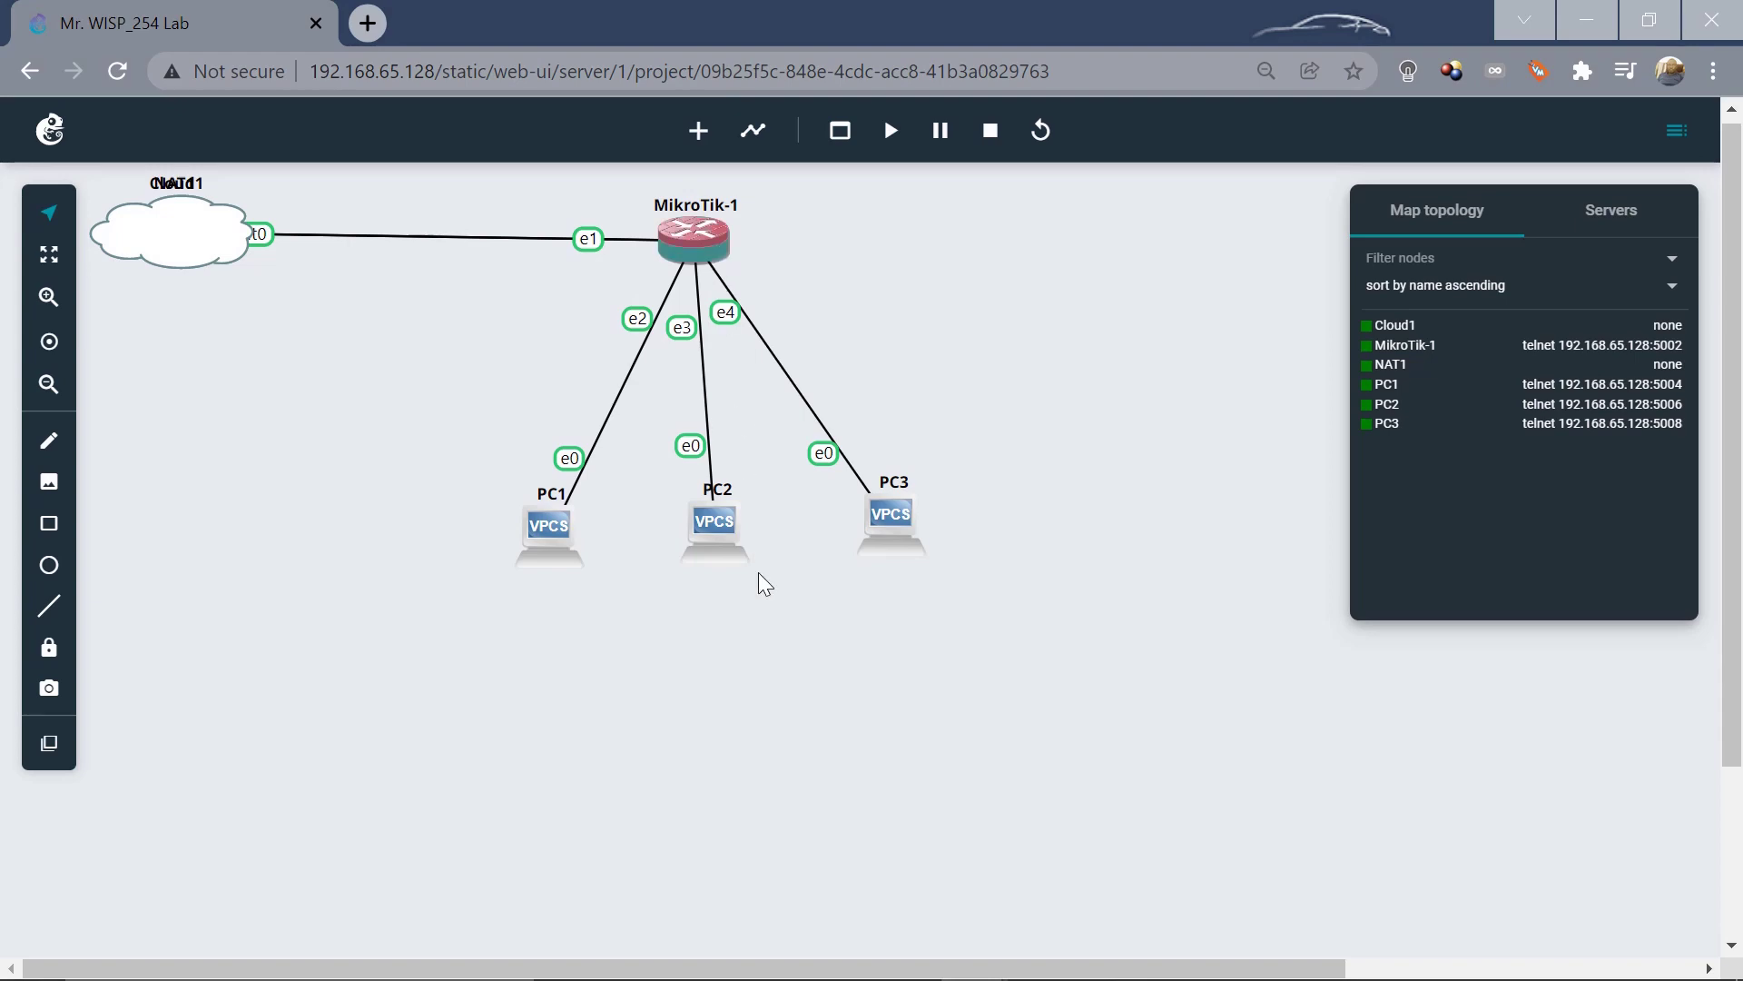
Switch to WinBox, reopen the queue list and start a new simple queue named PC1.
{"action": "left_click", "coordinate": [770, 953]}
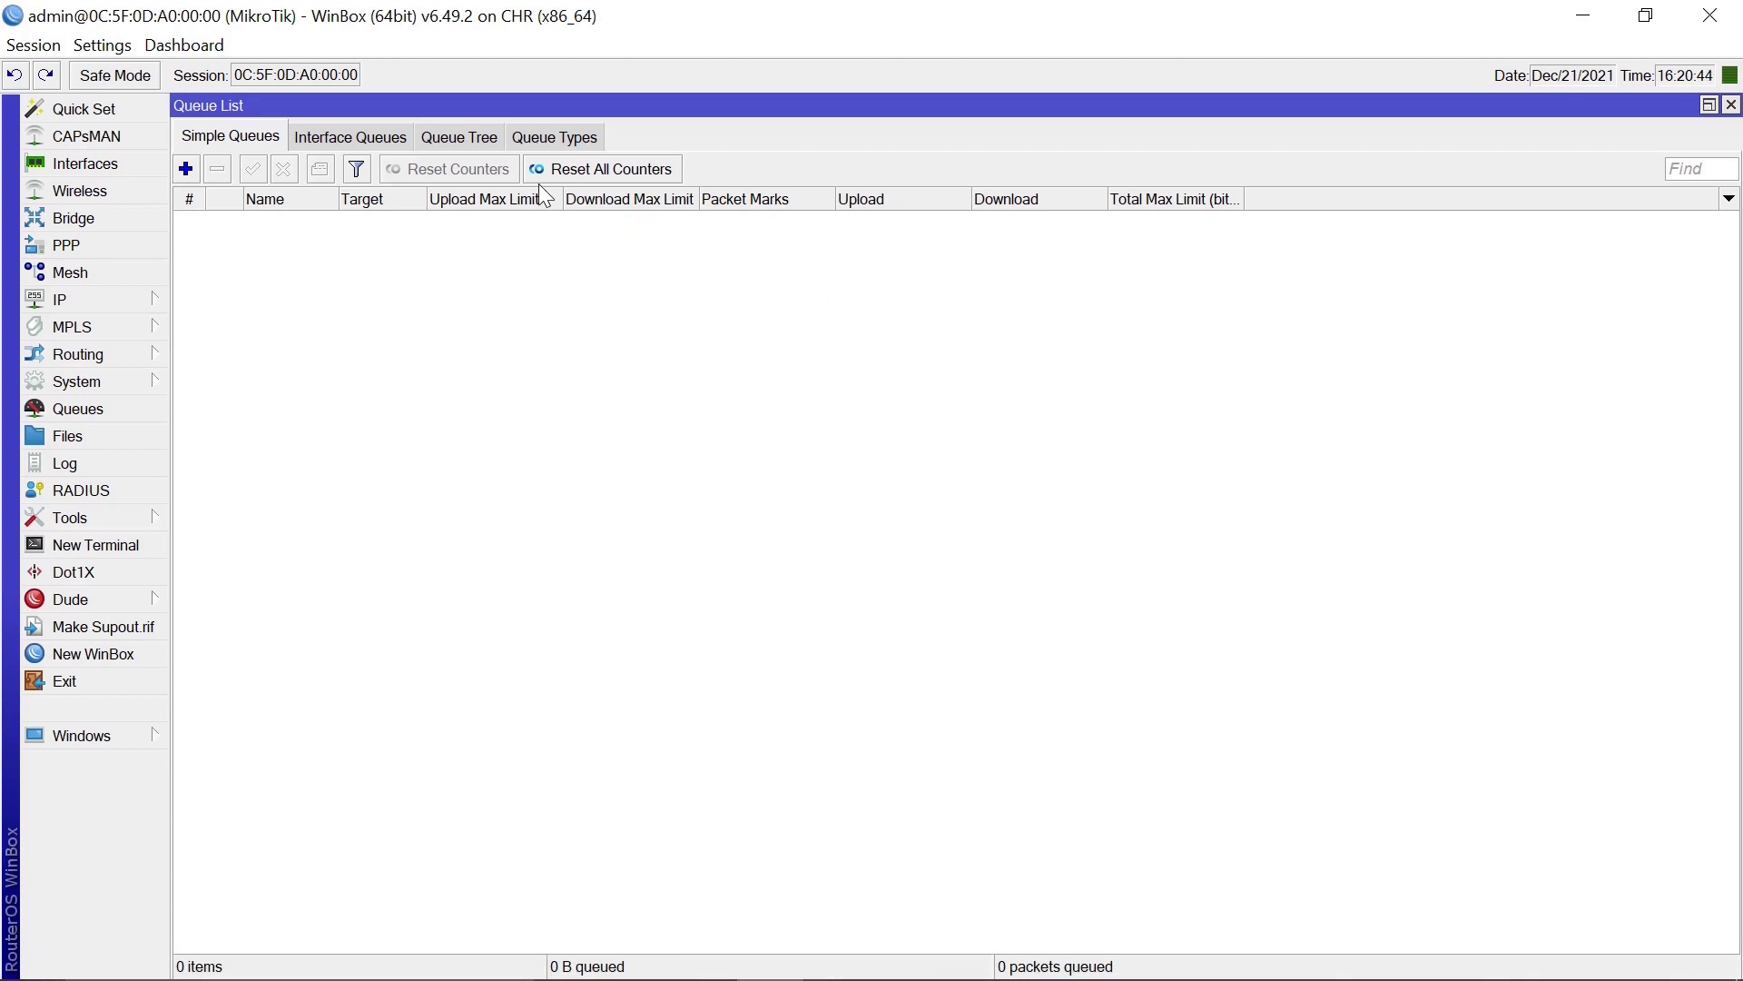
{"action": "left_click", "coordinate": [1731, 106]}
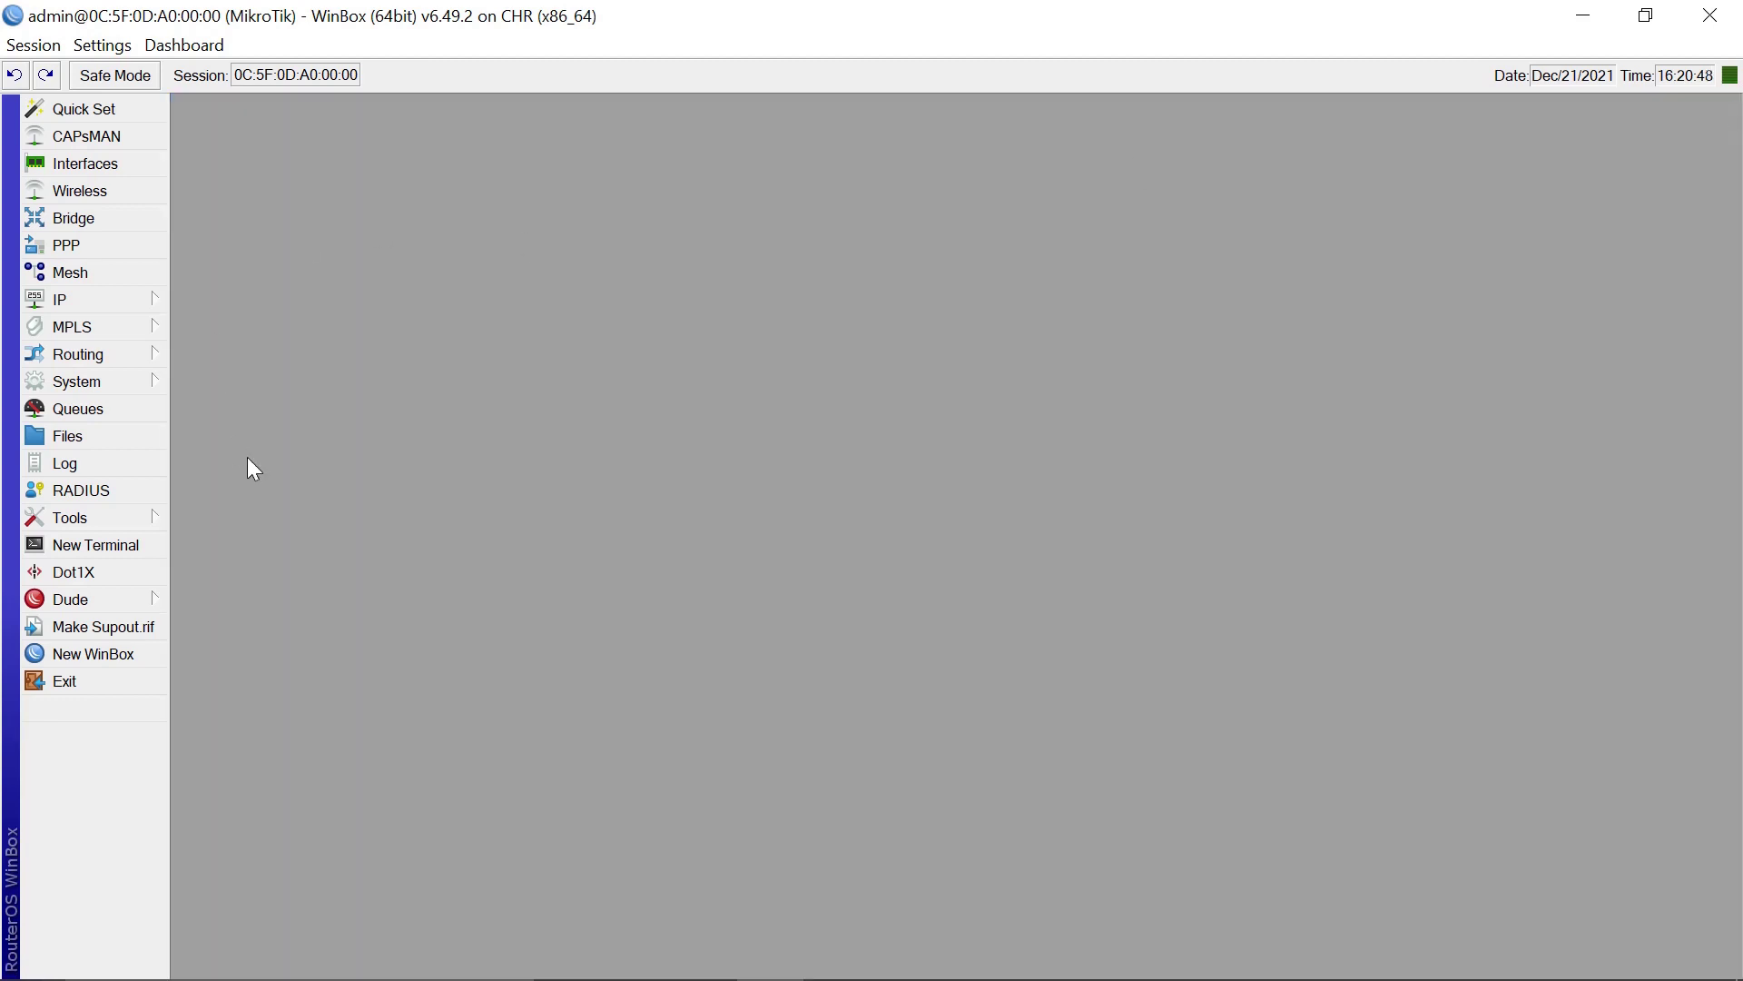
{"action": "left_click", "coordinate": [77, 410]}
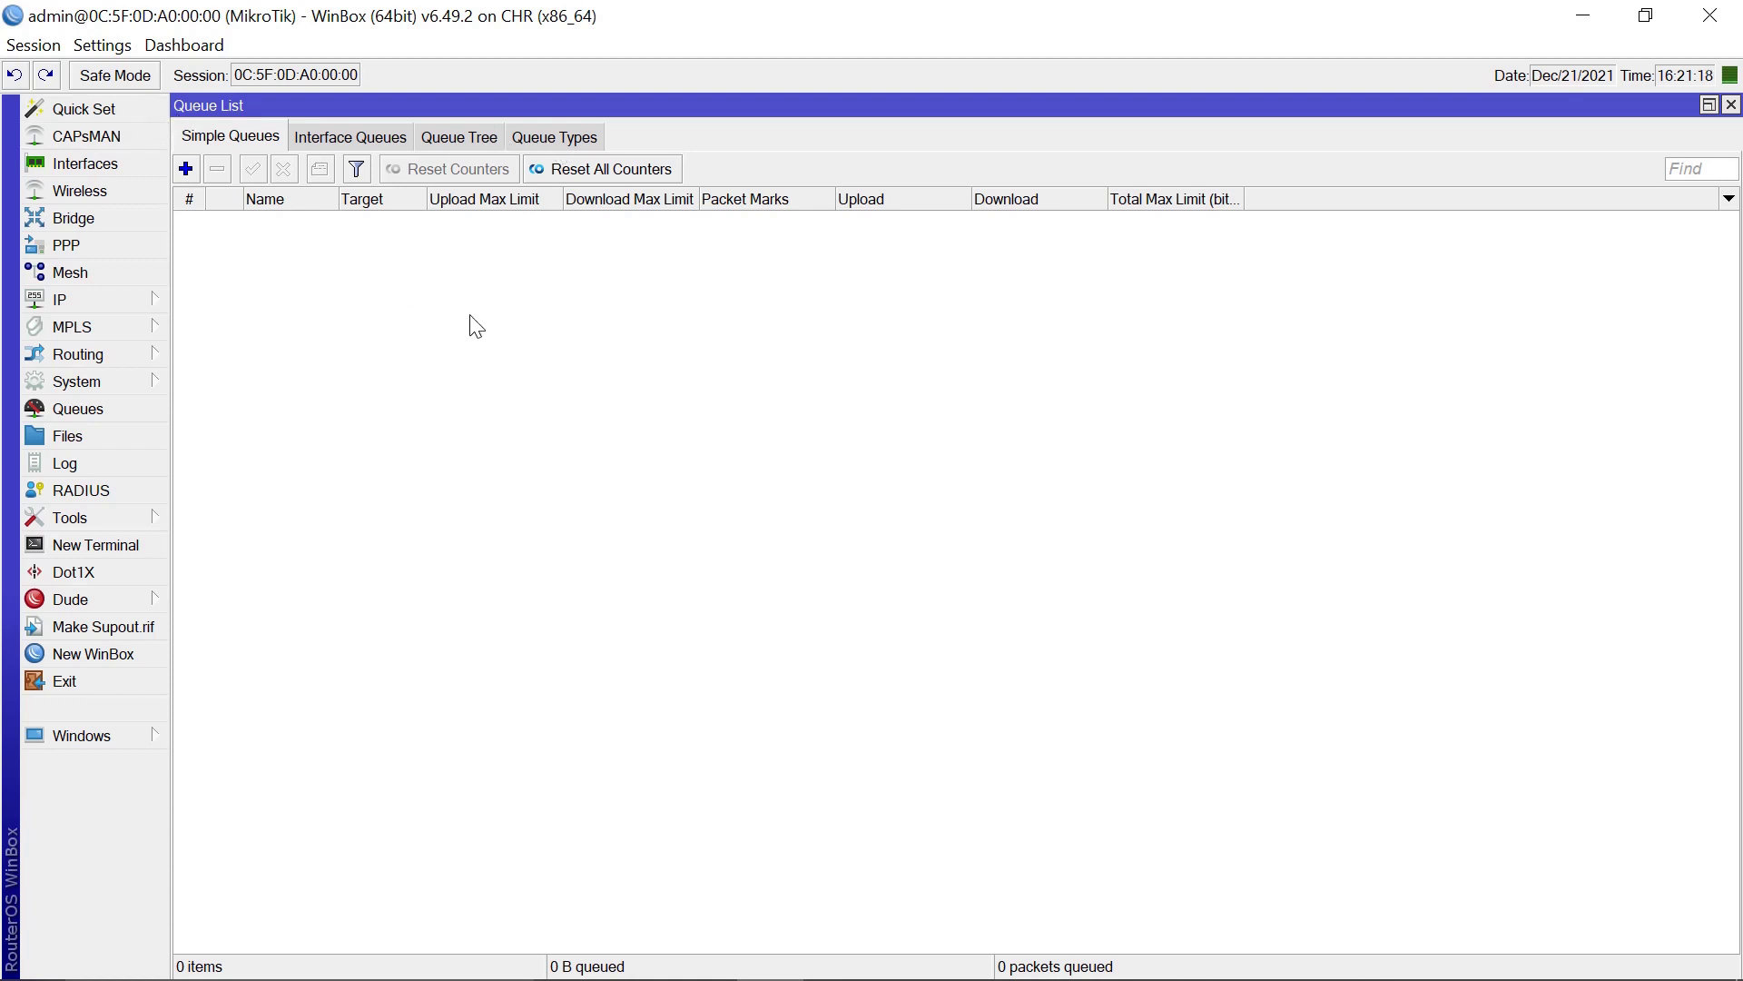
{"action": "left_click", "coordinate": [185, 169]}
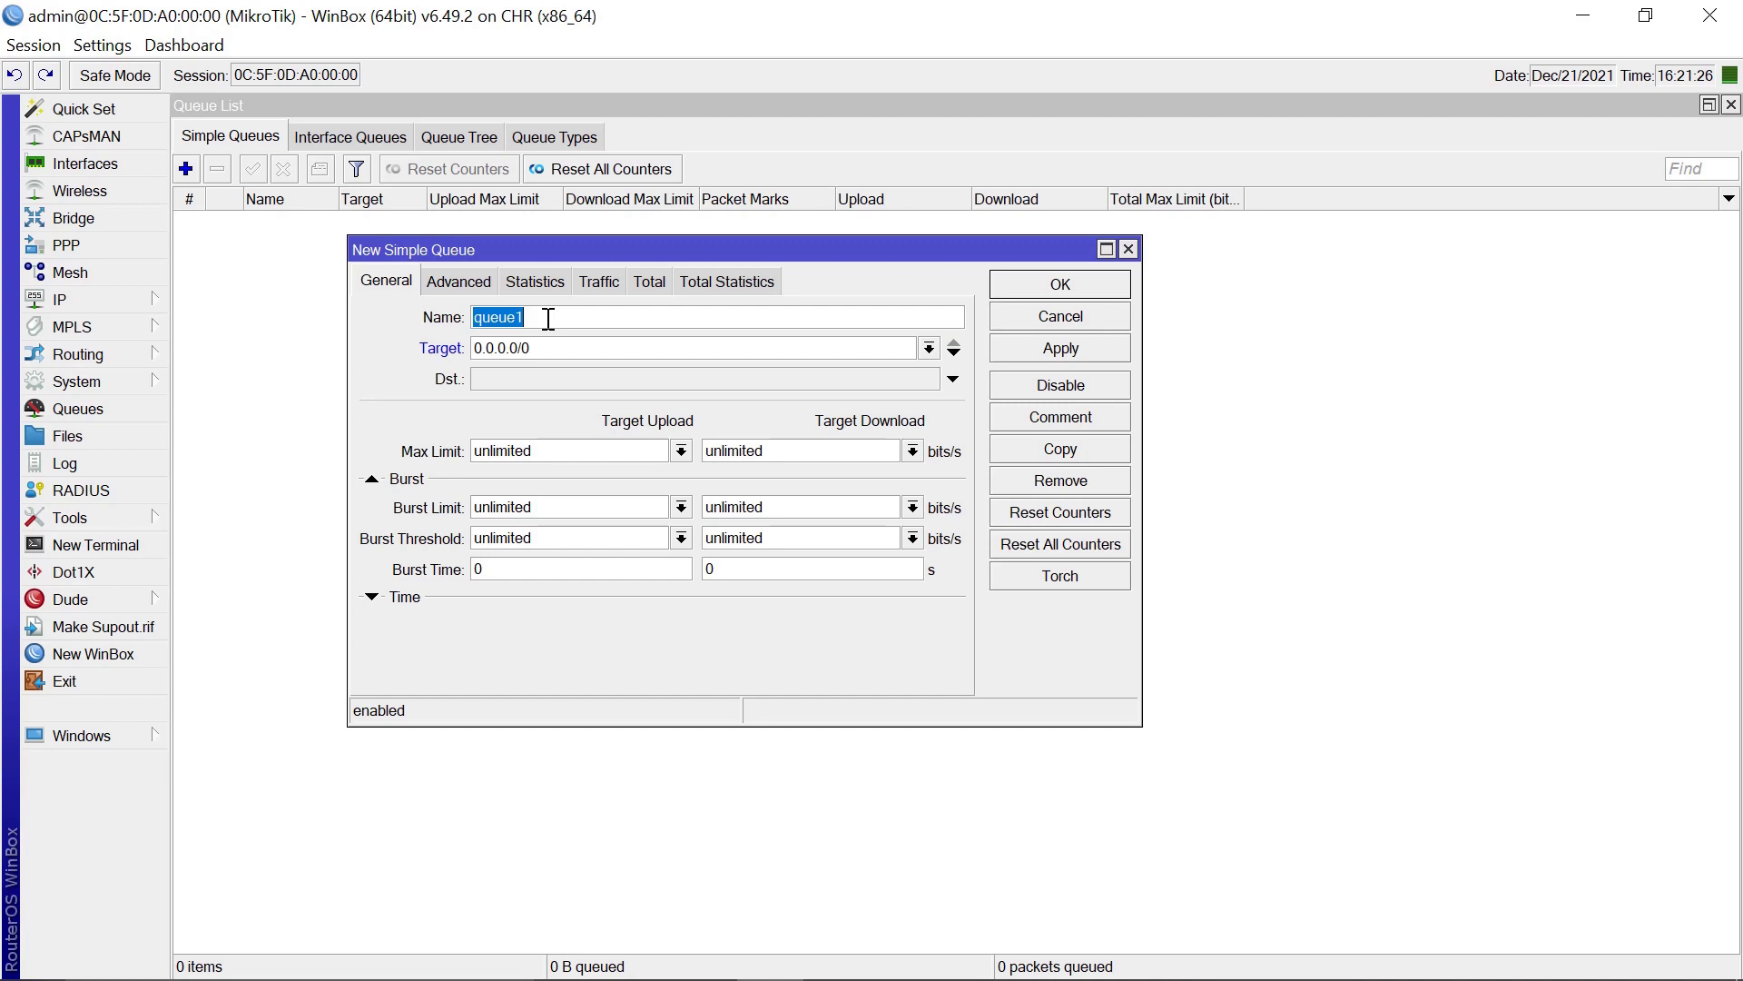
{"action": "type", "text": "PC1"}
Switch to the GNS3 lab in Chrome and close all open PC console sessions along with the console window.
{"action": "mouse_move", "coordinate": [790, 977]}
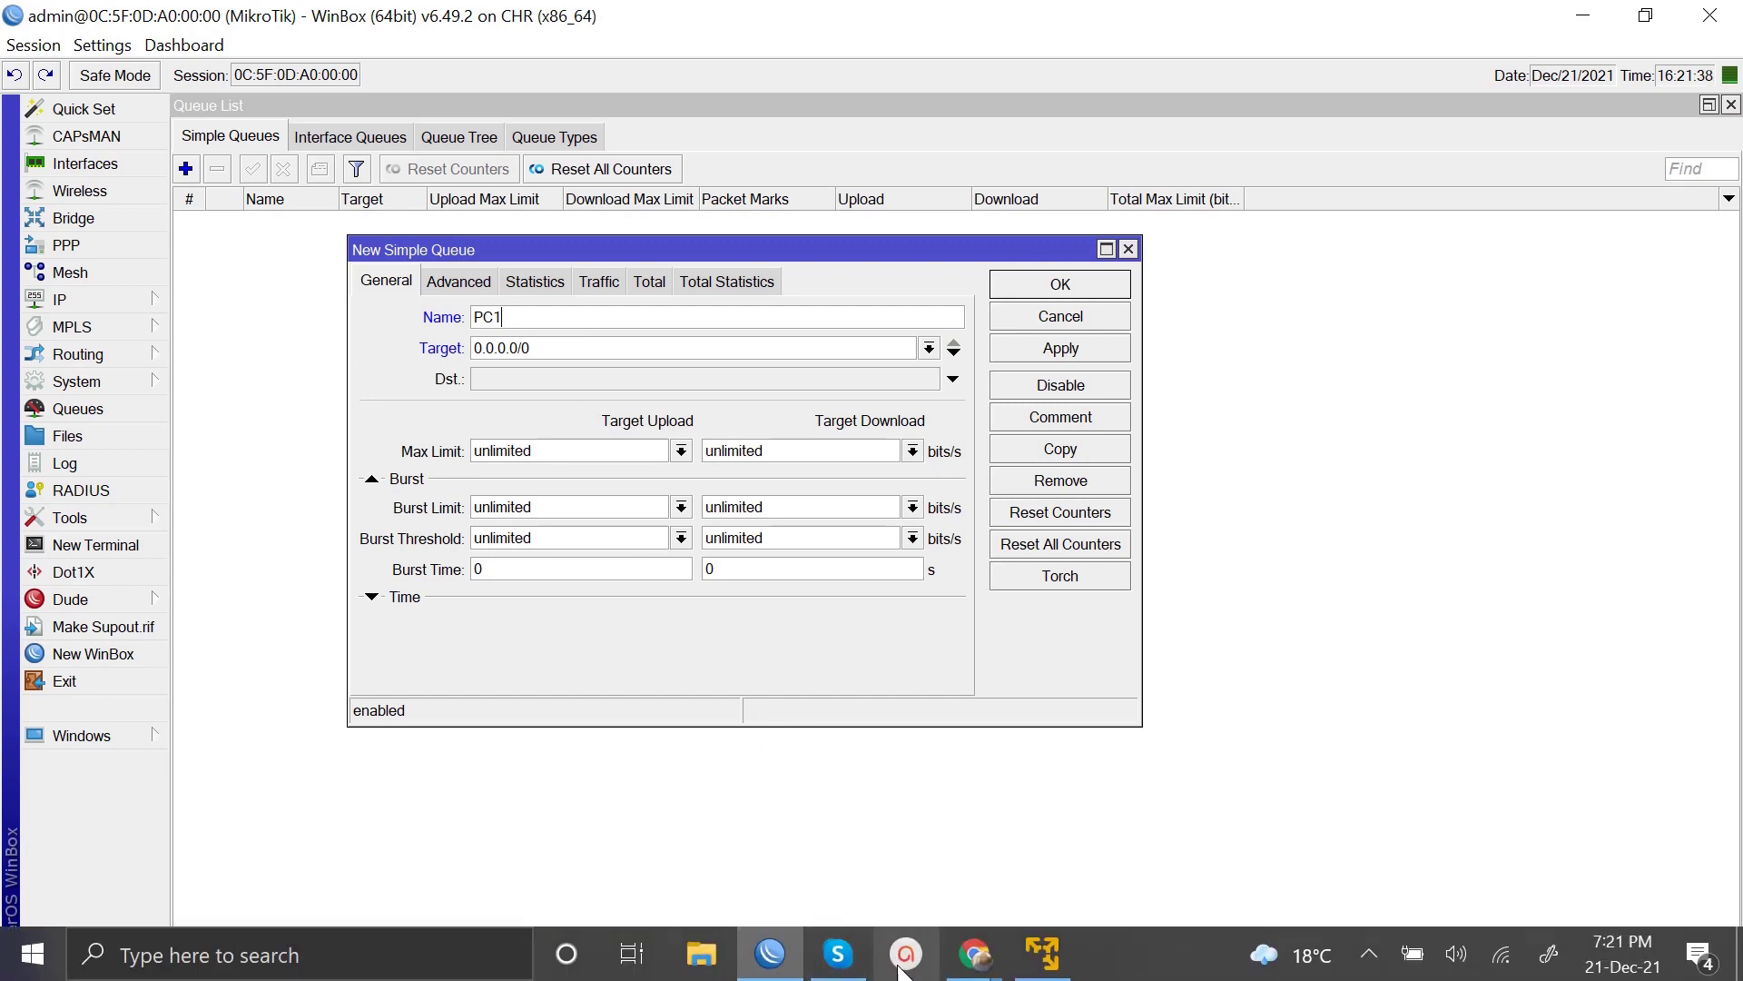
{"action": "mouse_move", "coordinate": [975, 953]}
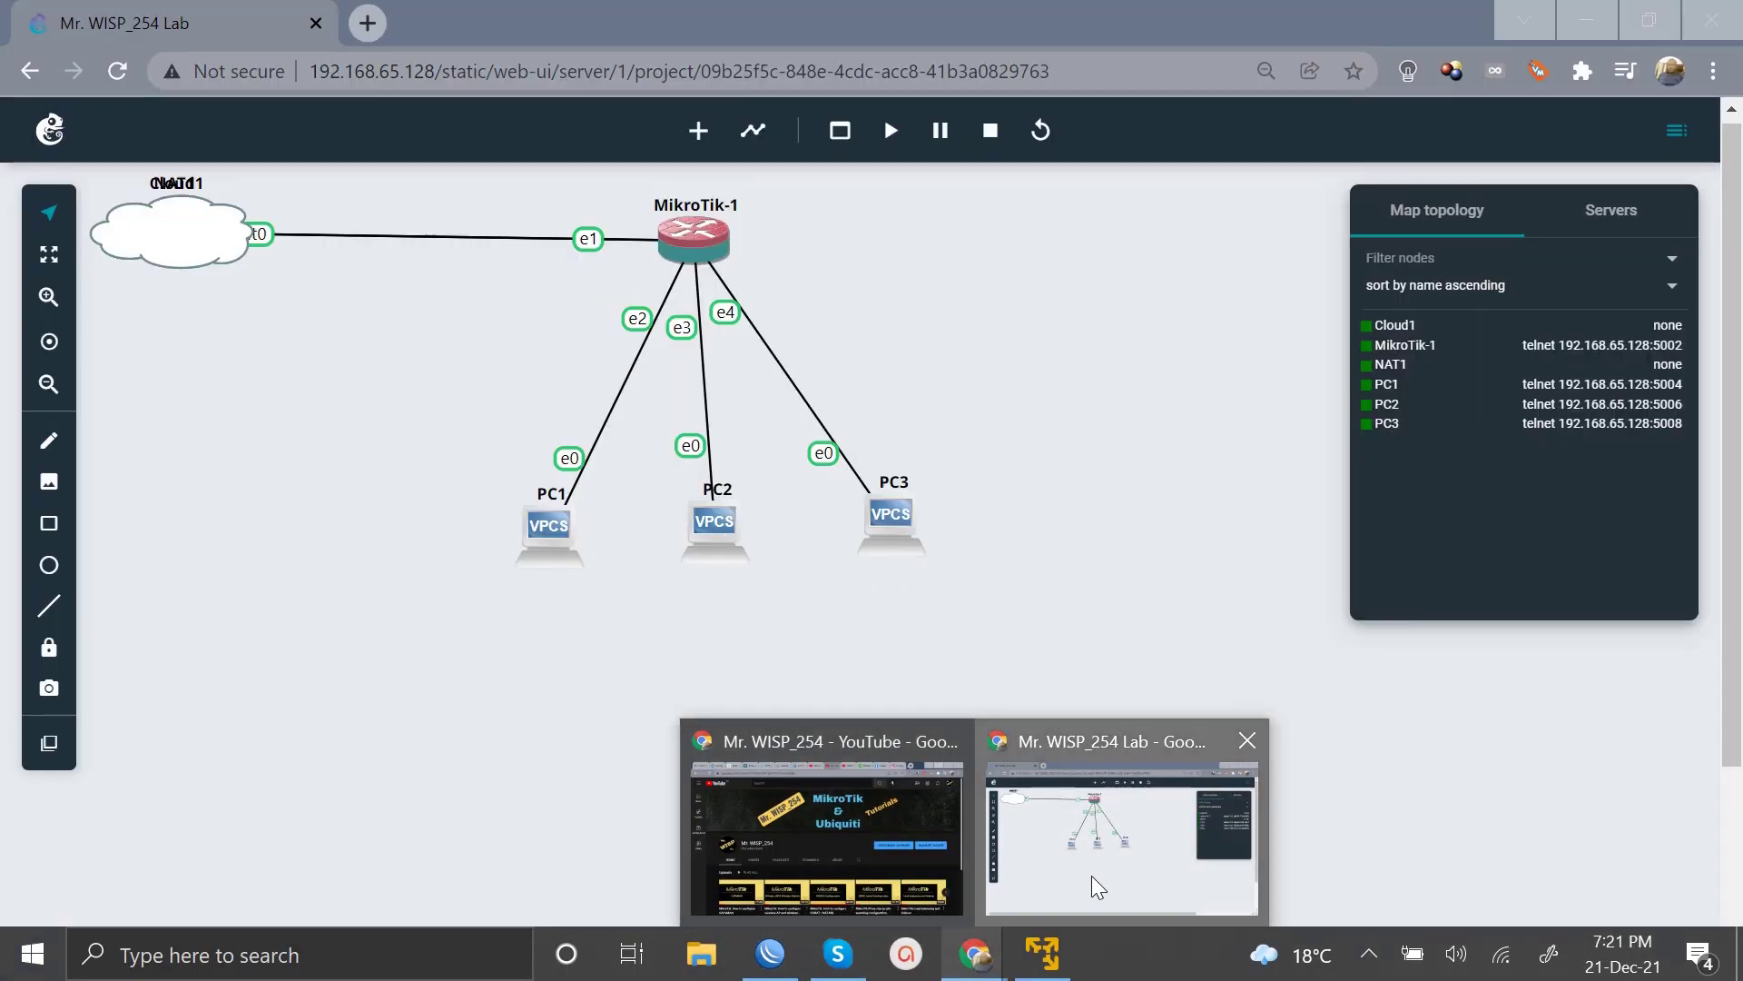
{"action": "left_click", "coordinate": [1091, 876]}
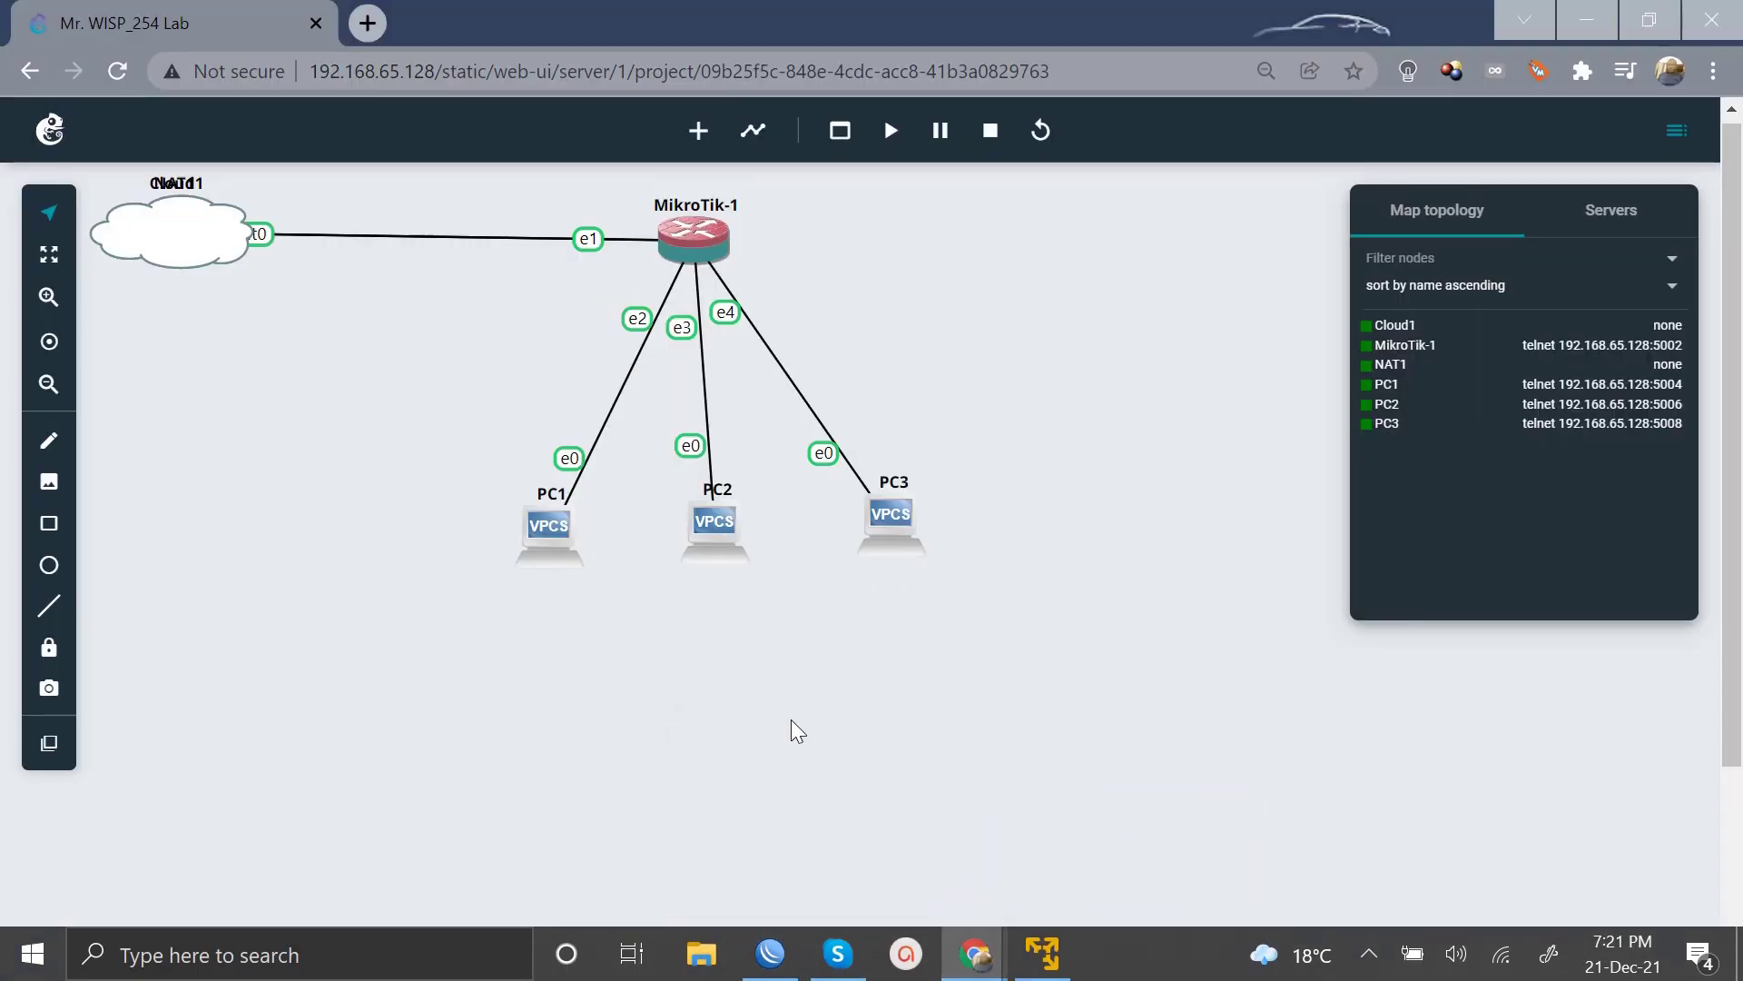
{"action": "right_click", "coordinate": [547, 531]}
{"action": "left_click", "coordinate": [623, 252]}
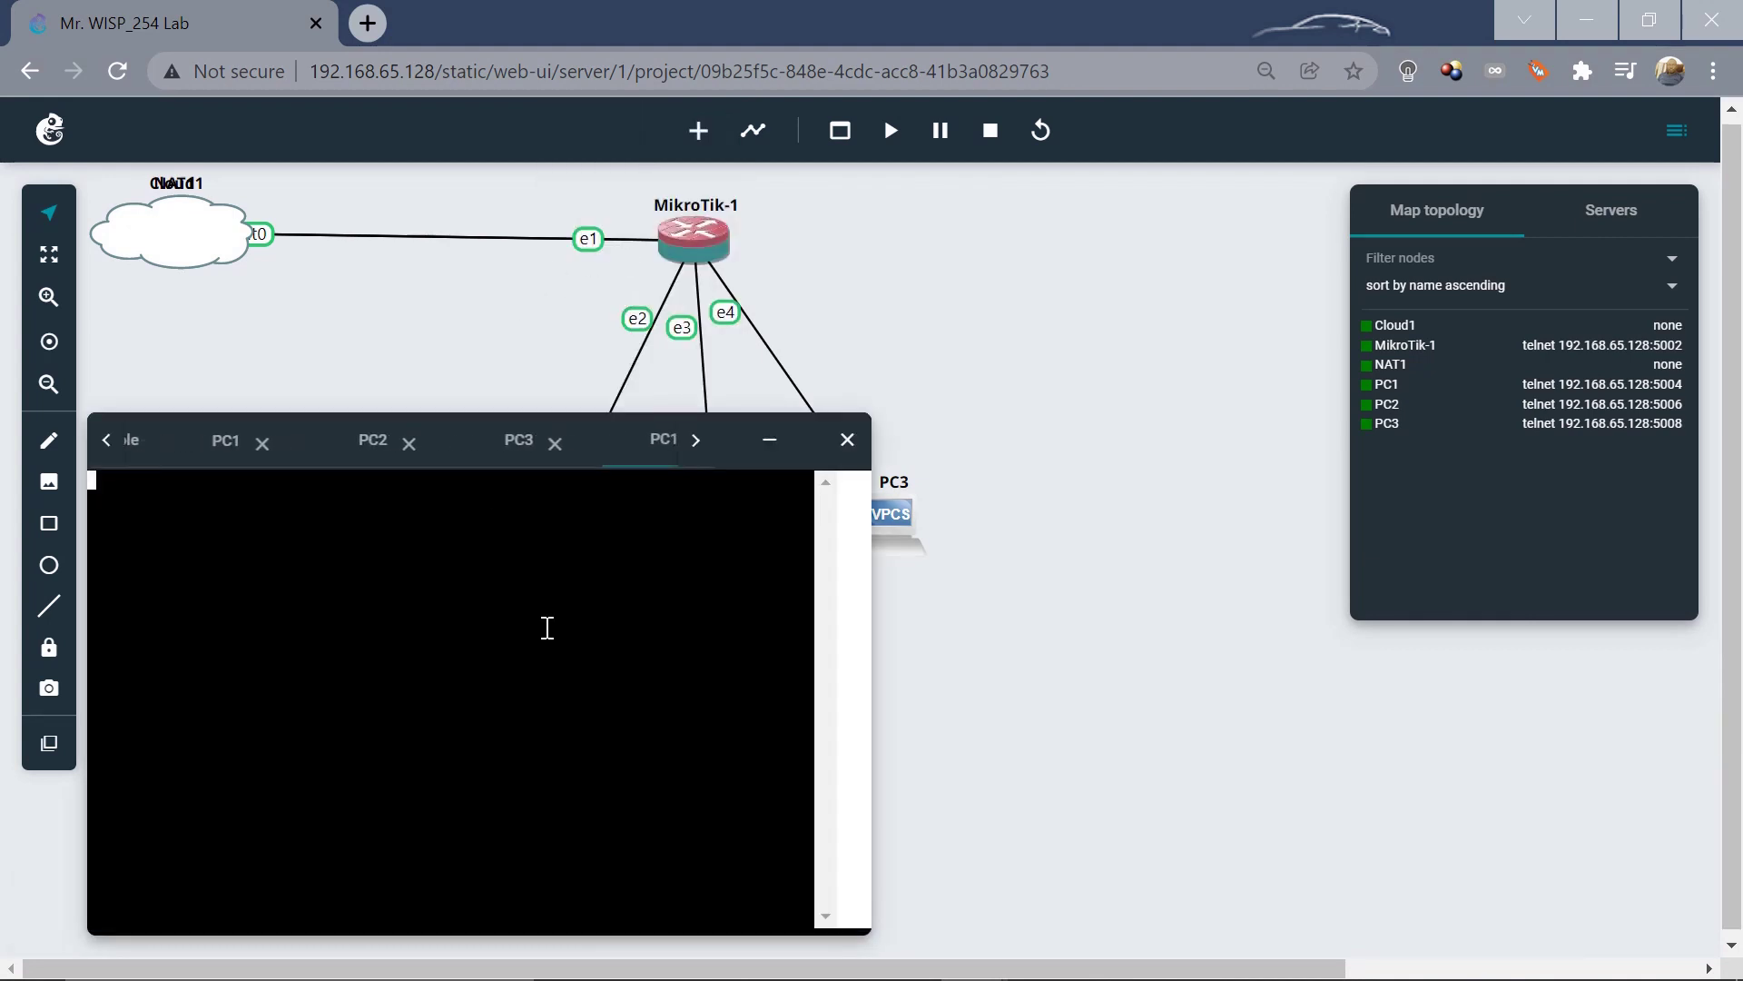
{"action": "left_click", "coordinate": [554, 443]}
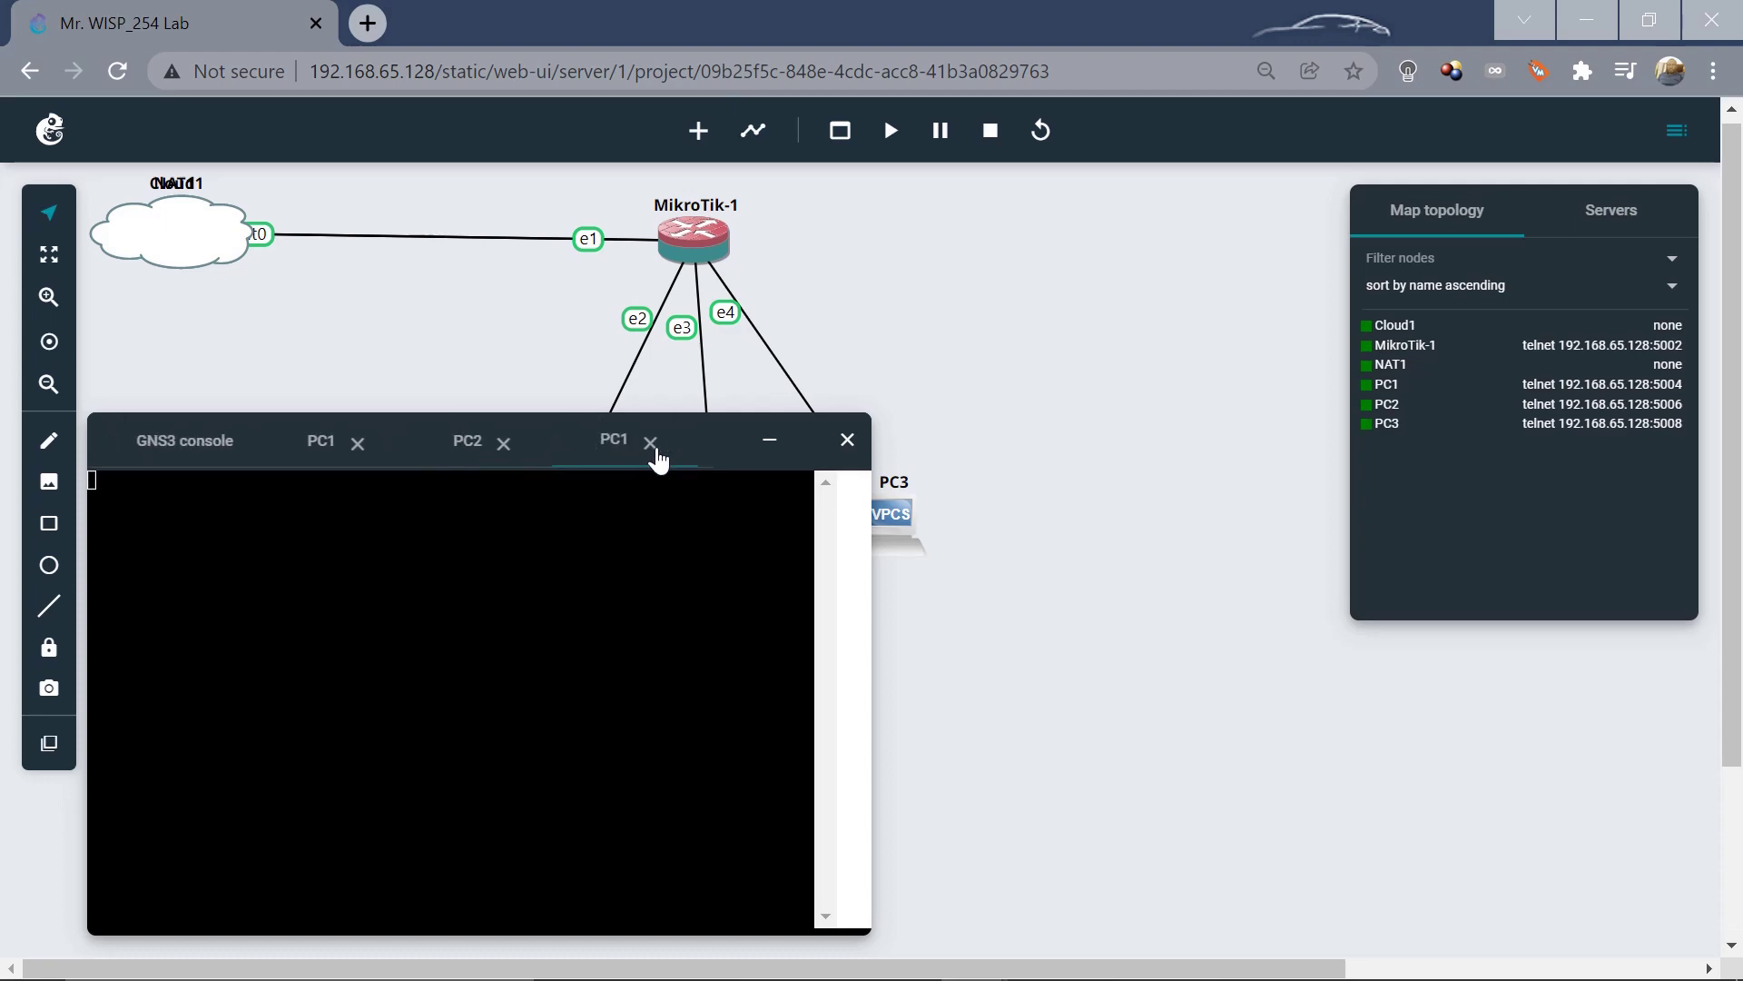
{"action": "left_click", "coordinate": [651, 444]}
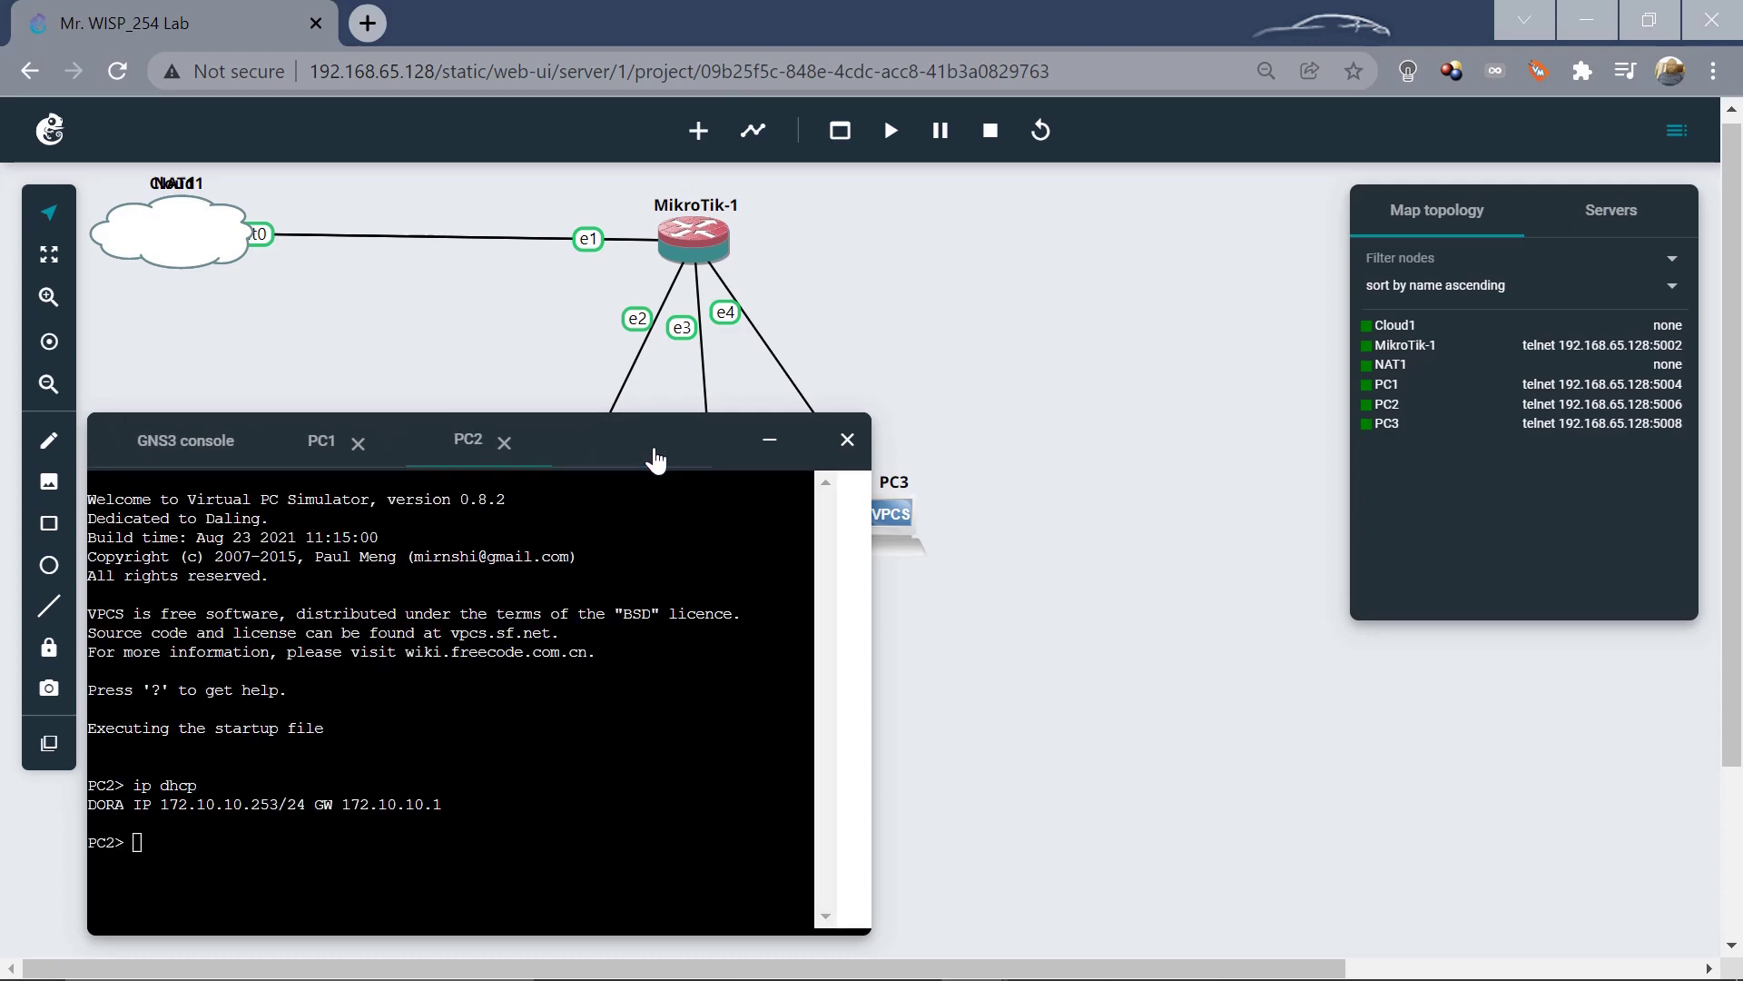
{"action": "left_click", "coordinate": [505, 442]}
{"action": "left_click", "coordinate": [356, 442]}
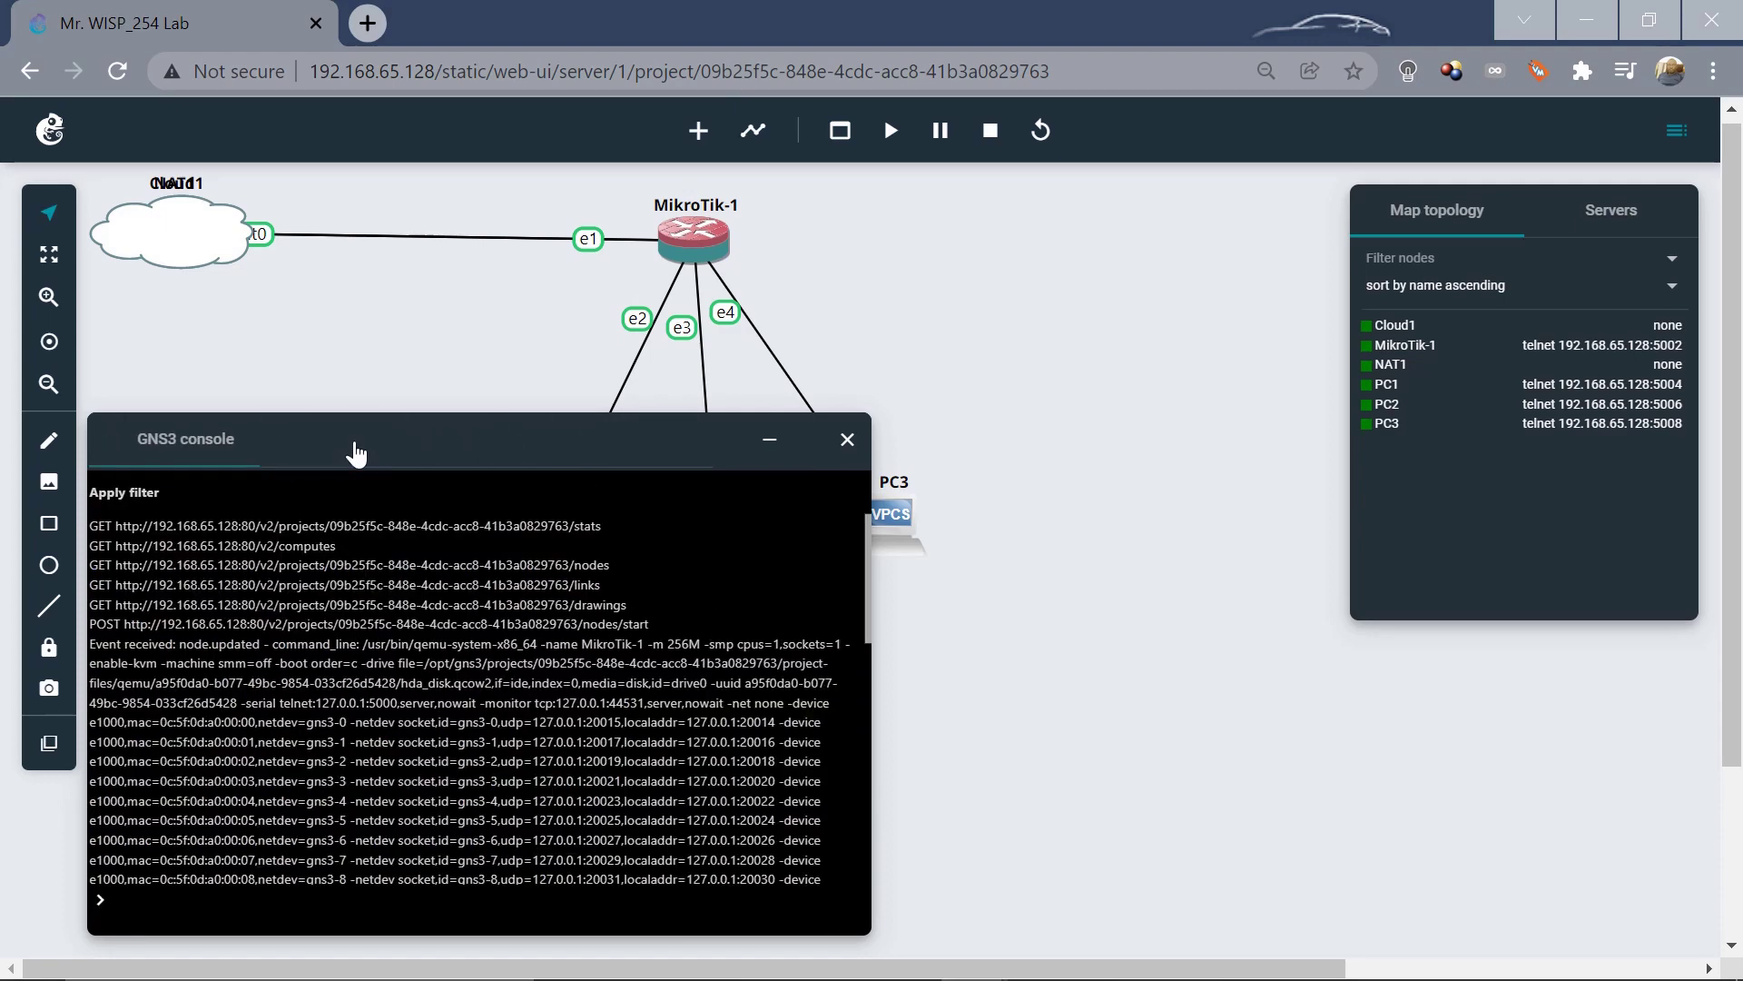
{"action": "left_click", "coordinate": [844, 442]}
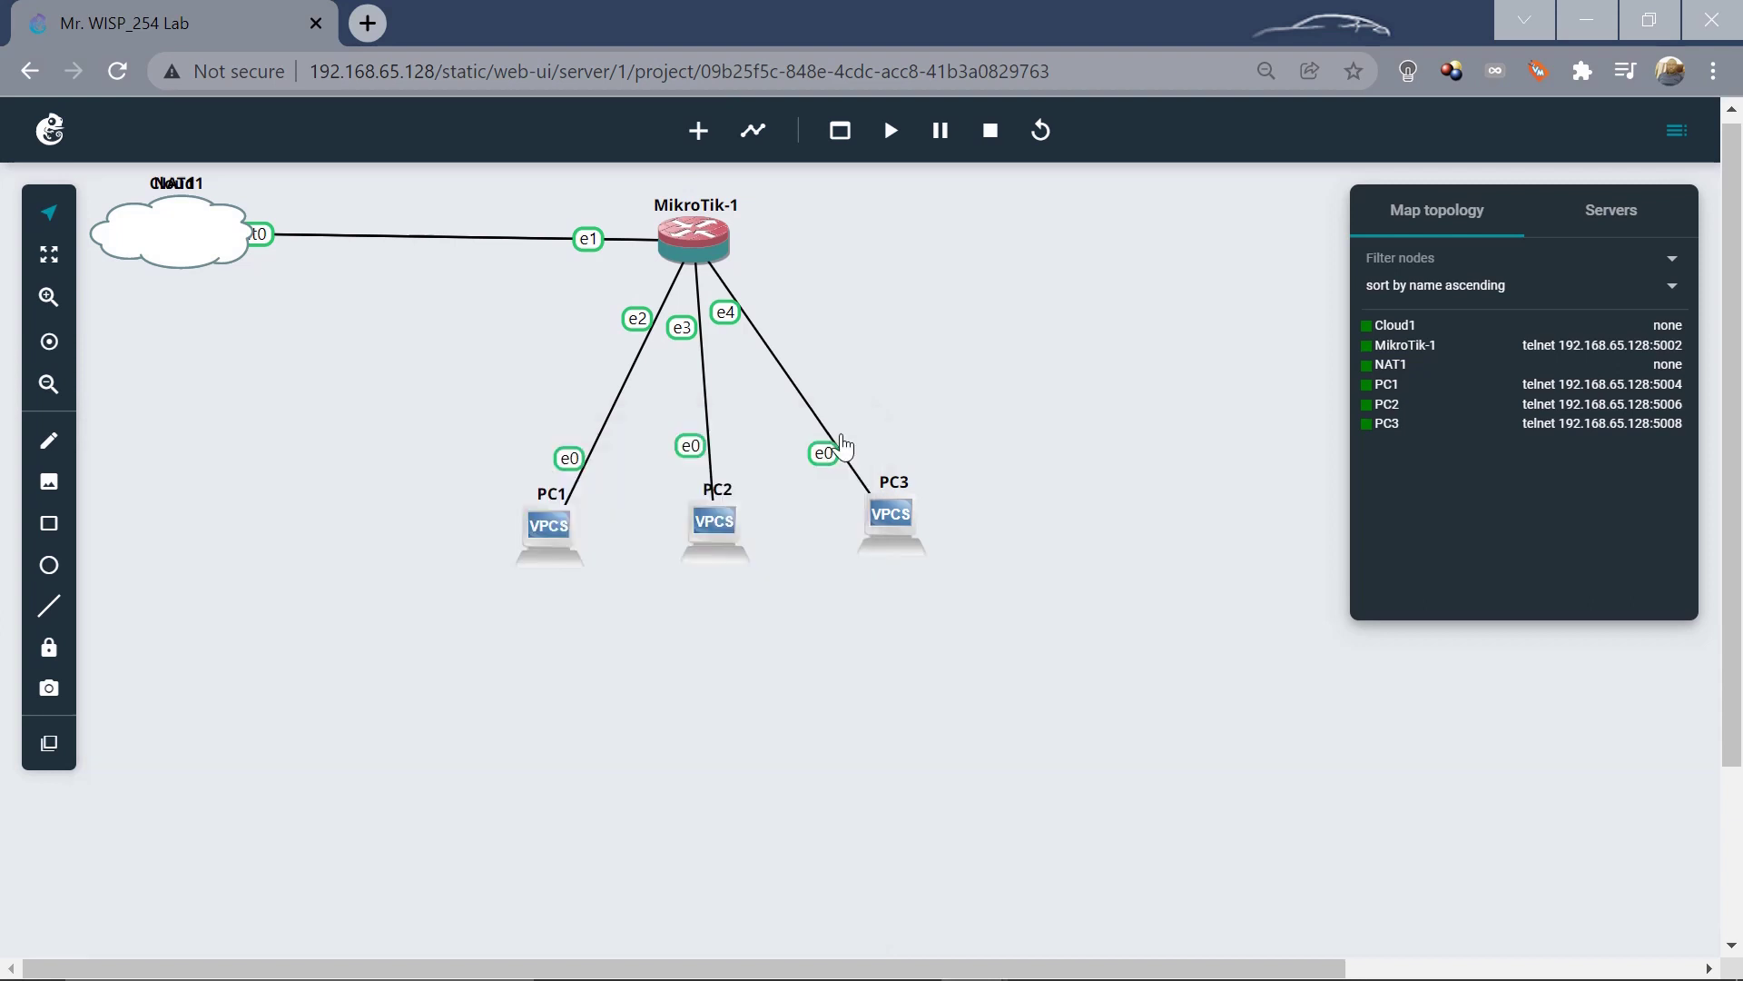
Open a web console for PC1 and run "show ip" to check its IP settings.
{"action": "right_click", "coordinate": [530, 529]}
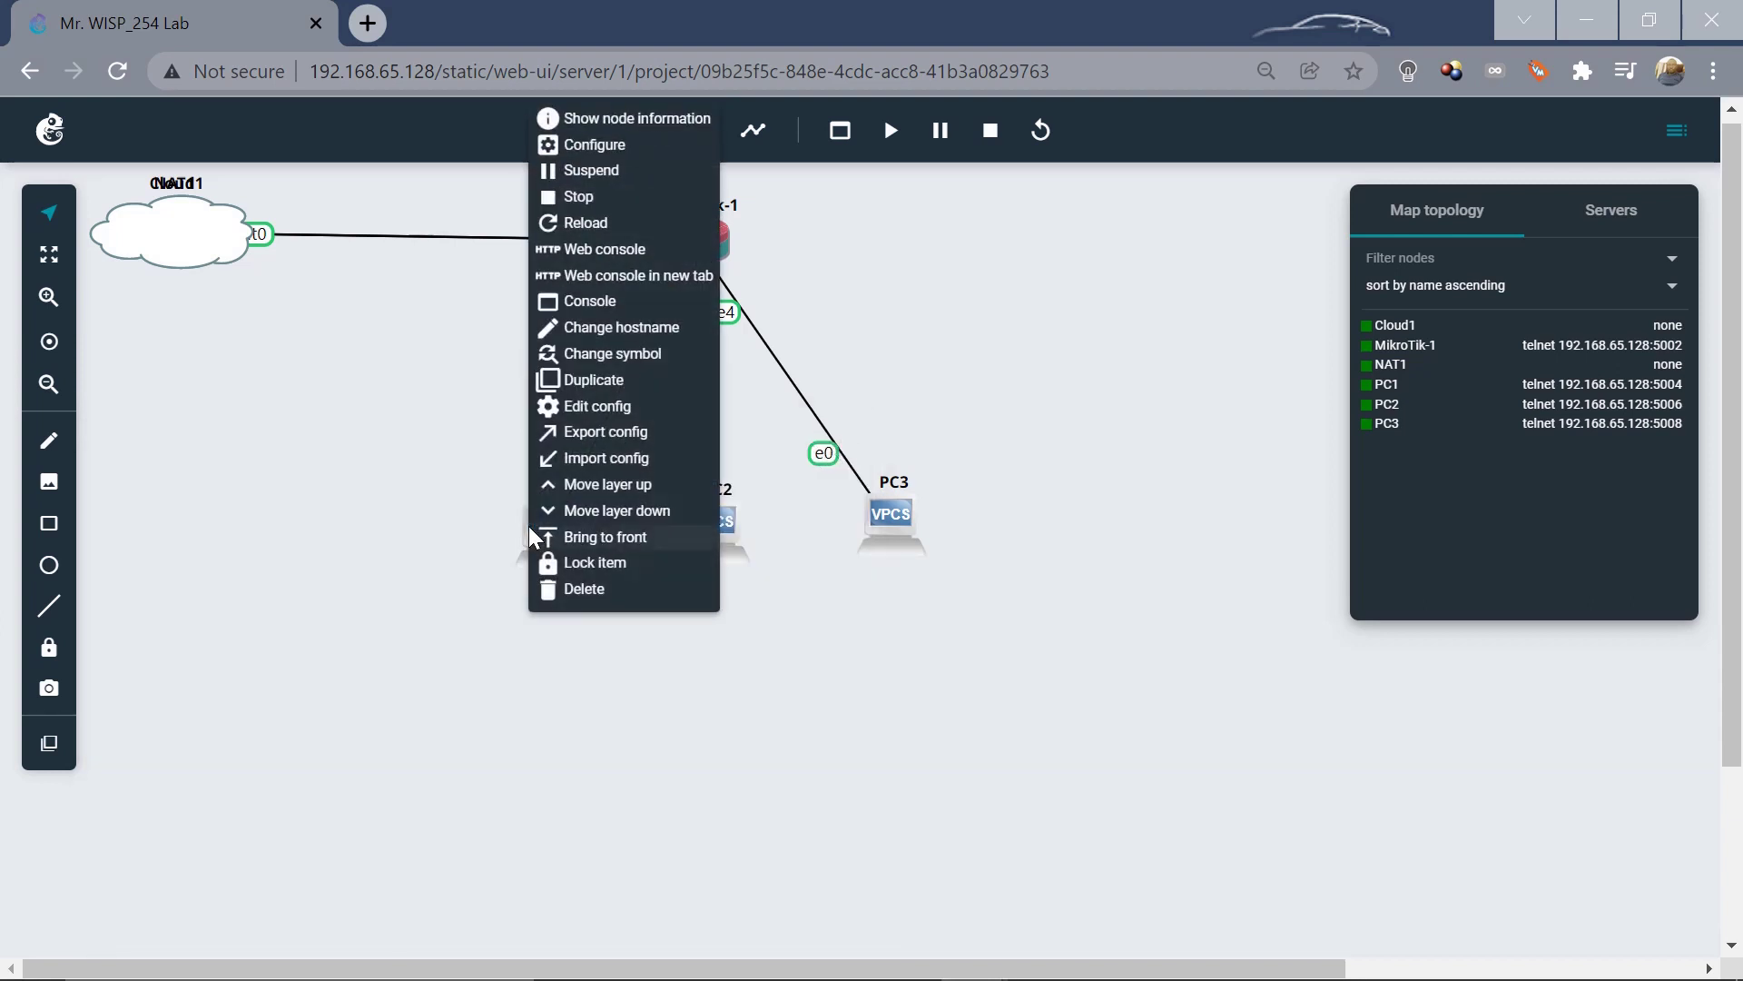
{"action": "left_click", "coordinate": [606, 259]}
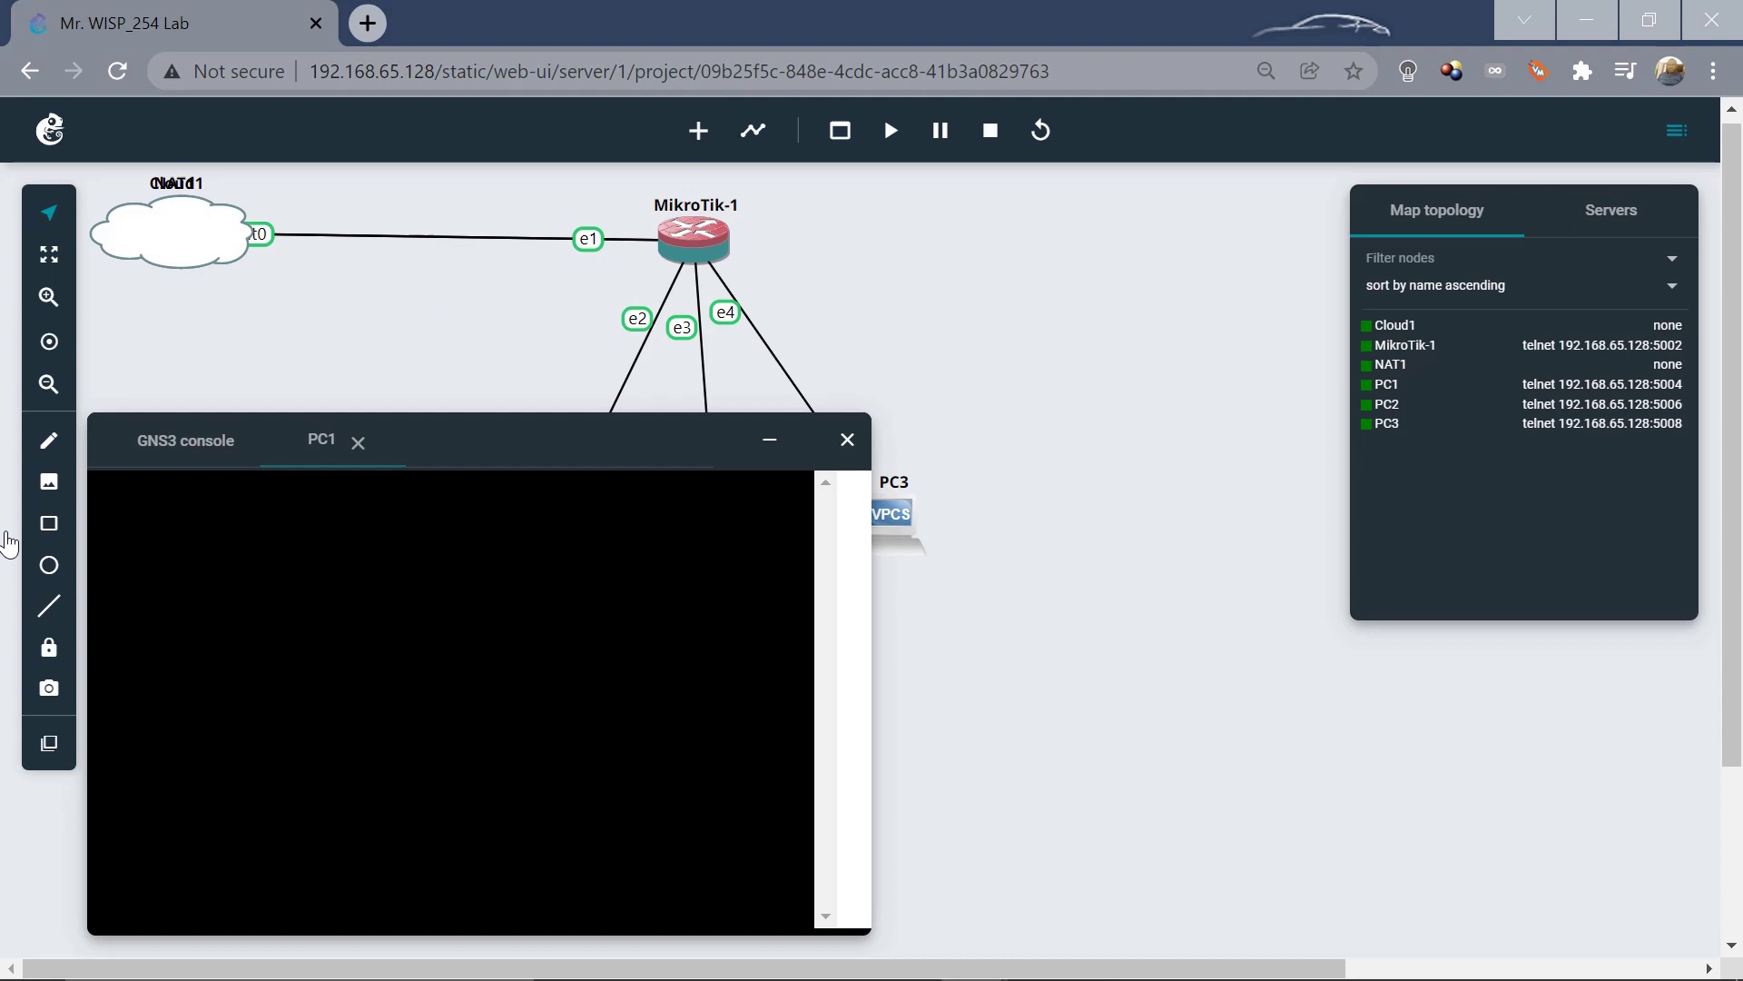
{"action": "type", "text": "i"}
{"action": "type", "text": "sho"}
{"action": "type", "text": "w ip"}
{"action": "key", "text": "Return"}
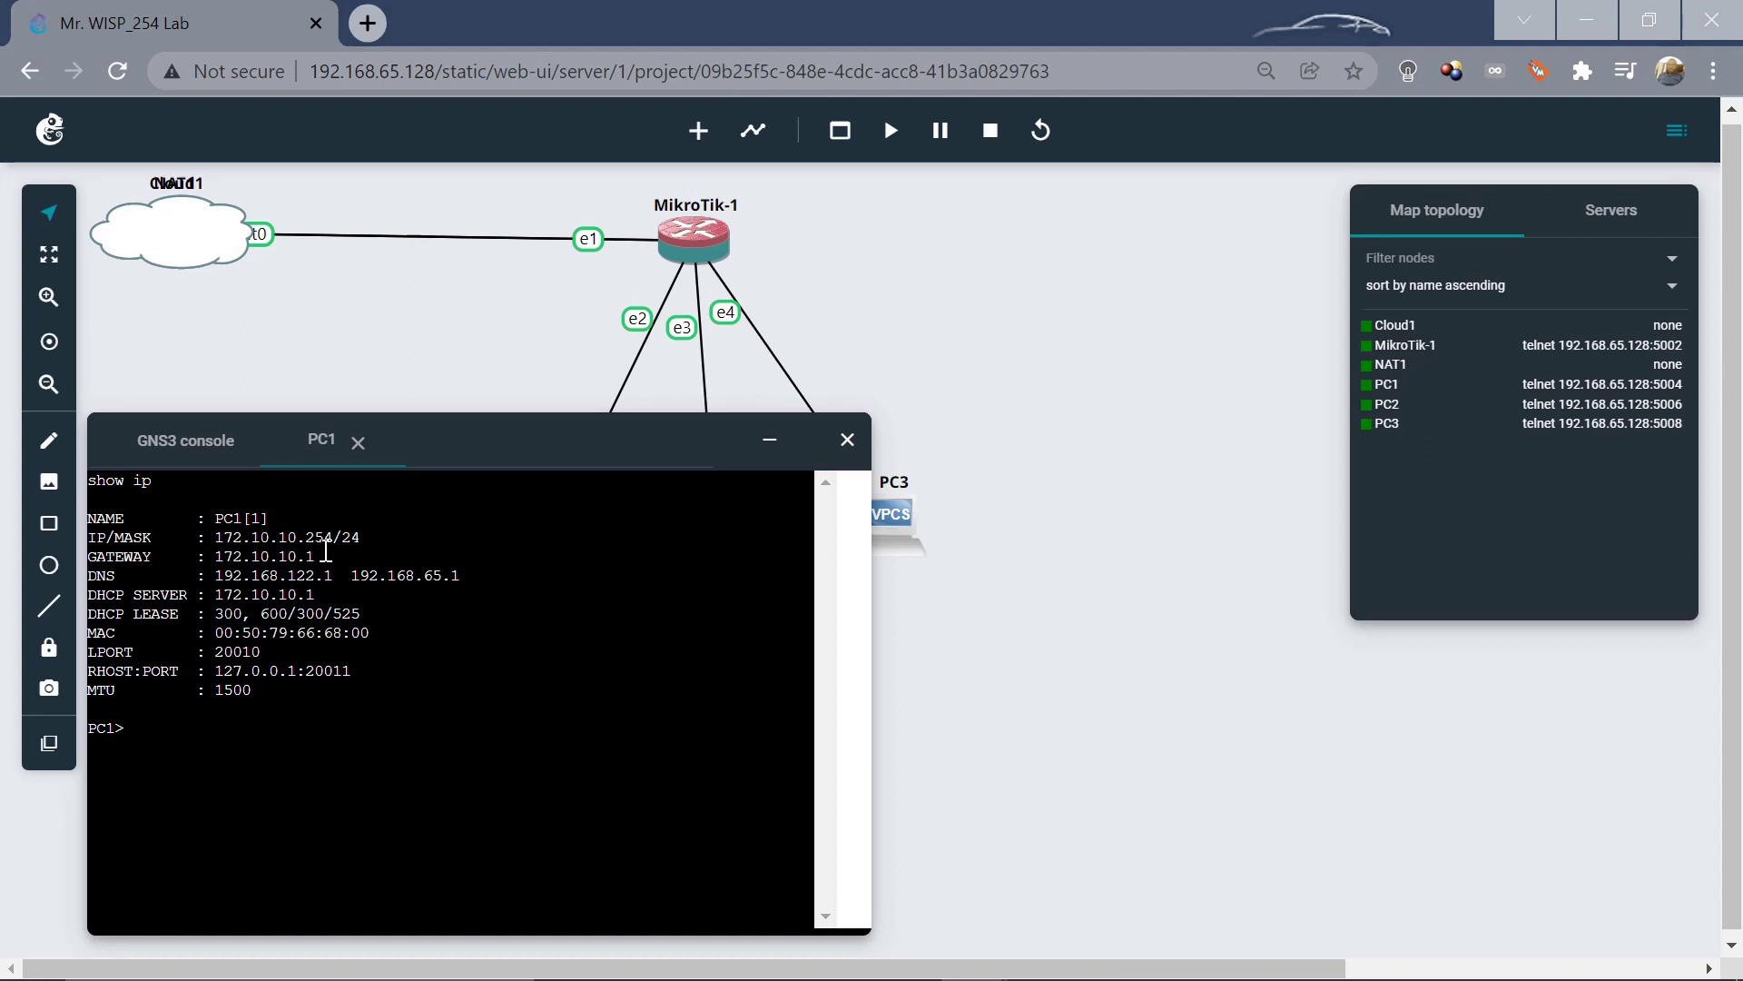
Switch back to WinBox and set the target of the new PC1 queue to 172.10.10.254.
{"action": "mouse_move", "coordinate": [787, 972]}
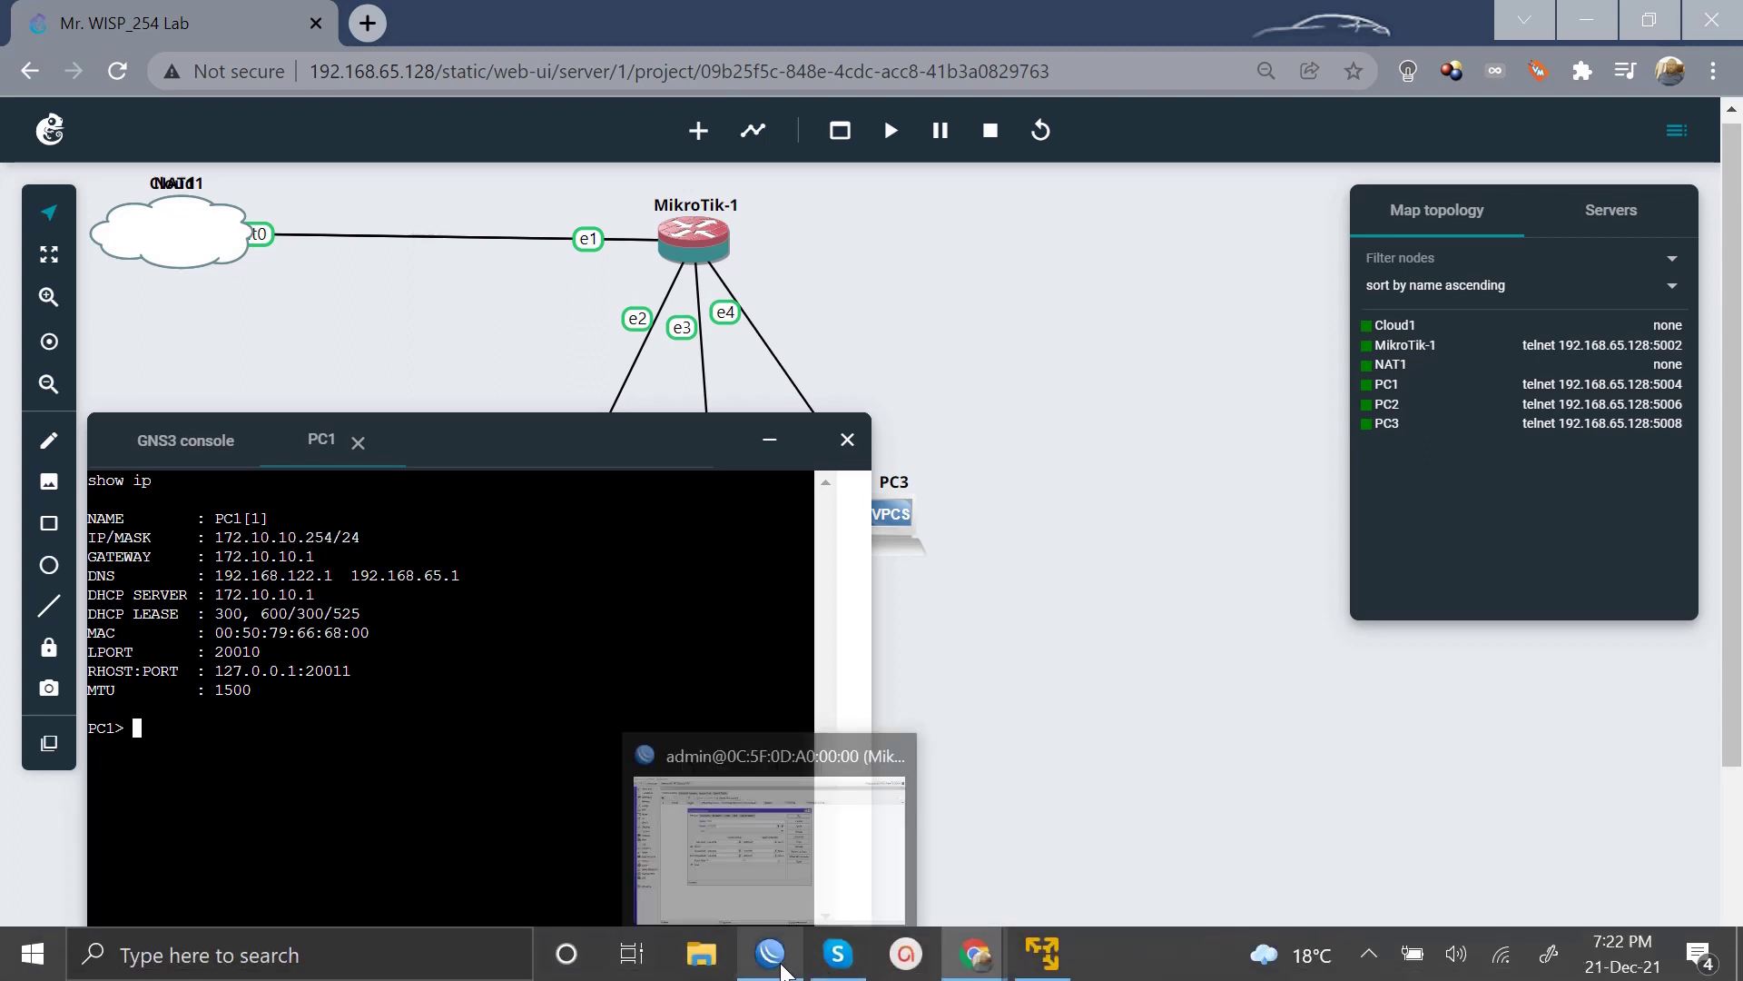
{"action": "left_click", "coordinate": [770, 828]}
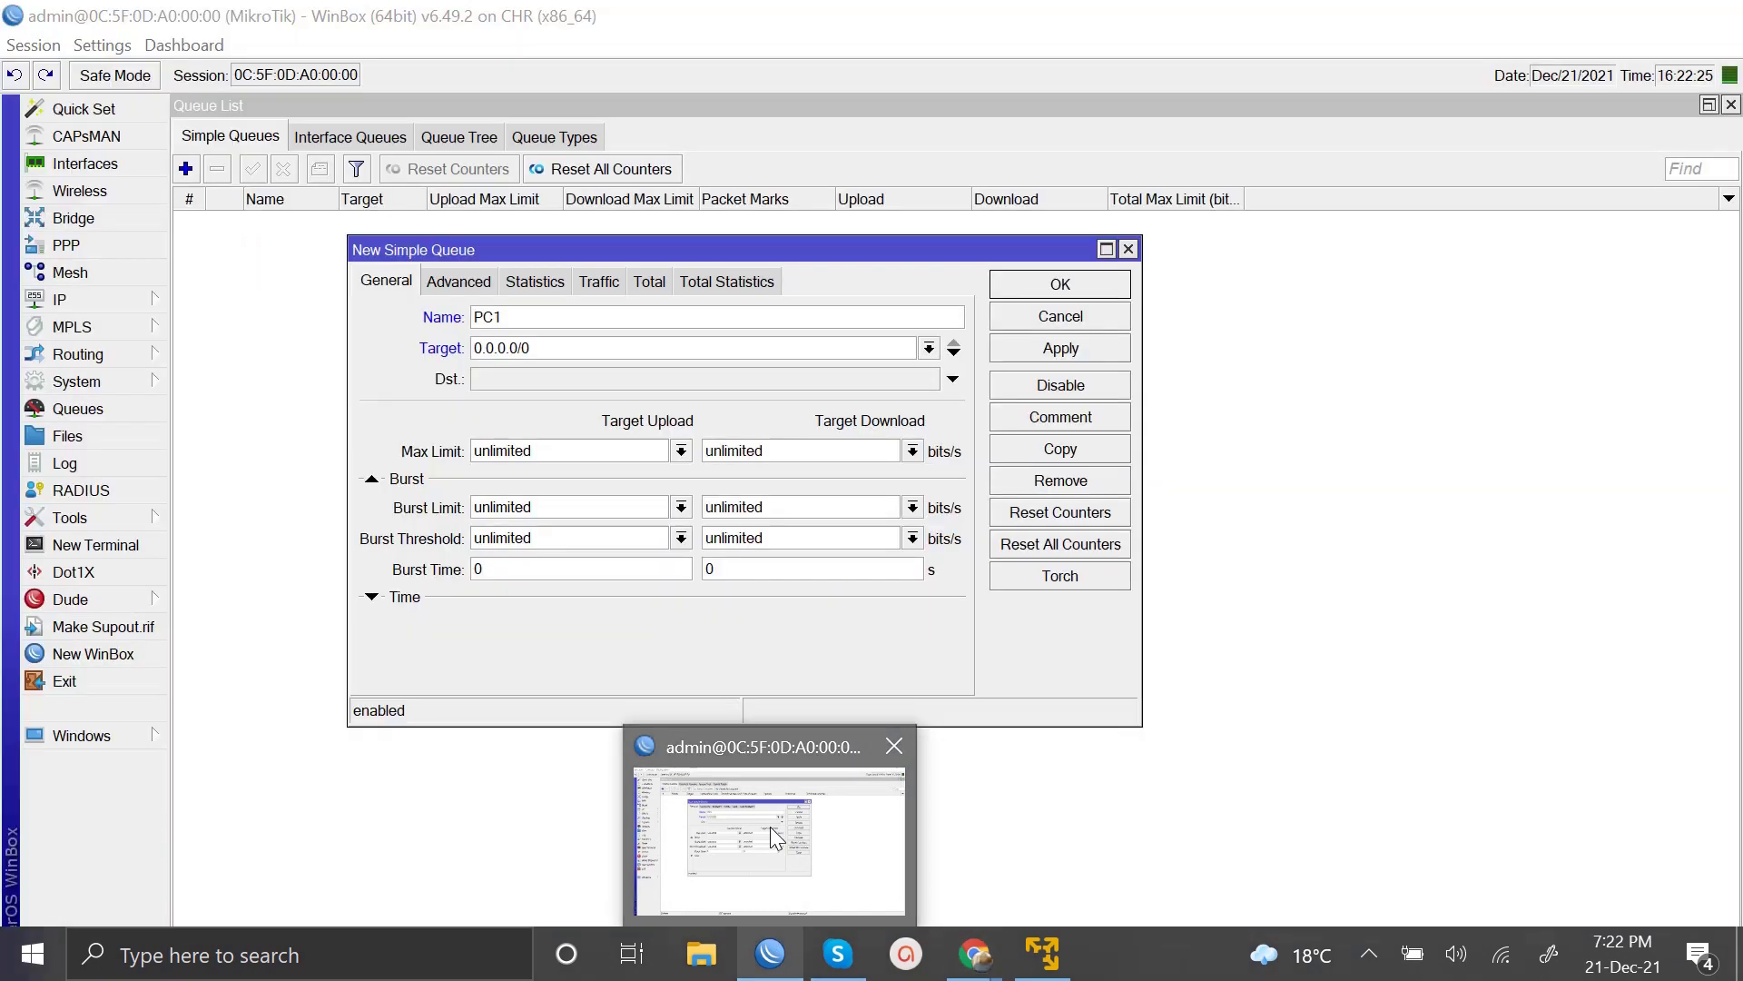
{"action": "left_click", "coordinate": [584, 357]}
{"action": "key", "text": "BackSpace"}
{"action": "key", "text": "BackSpace"}
{"action": "key", "text": "BackSpace"}
{"action": "key", "text": "BackSpace"}
{"action": "key", "text": "BackSpace"}
{"action": "key", "text": "BackSpace"}
{"action": "key", "text": "BackSpace"}
{"action": "key", "text": "BackSpace"}
{"action": "key", "text": "BackSpace"}
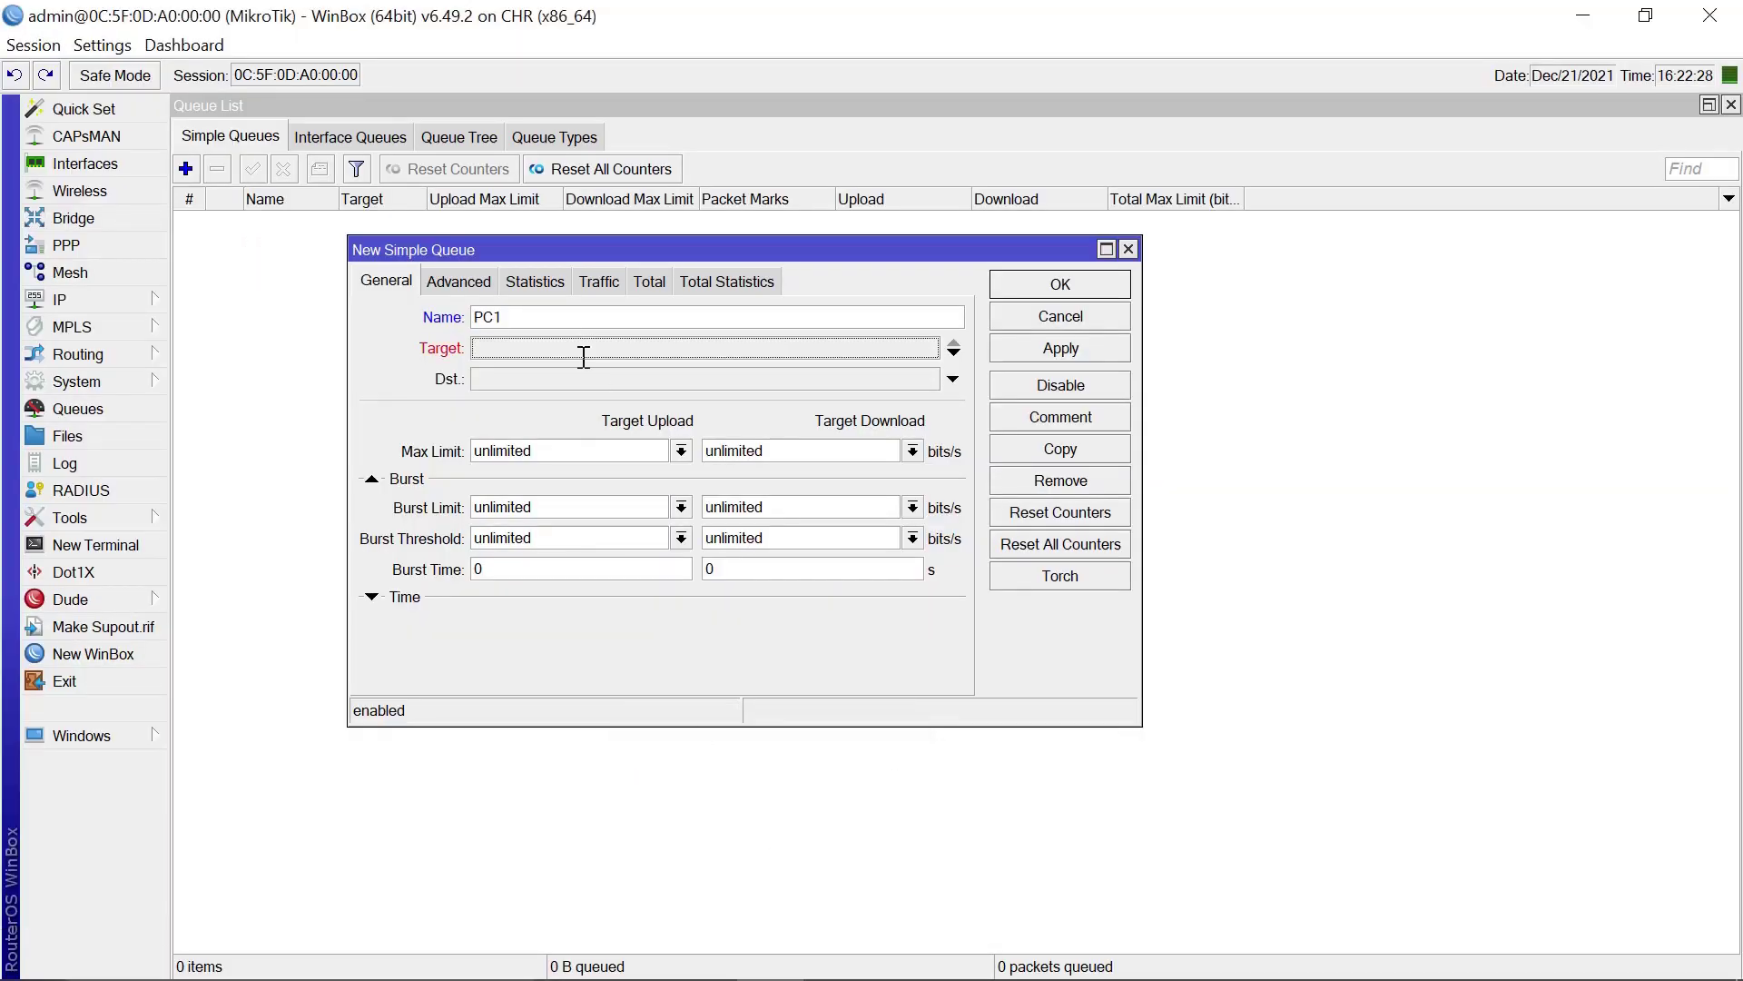
{"action": "type", "text": "172.1"}
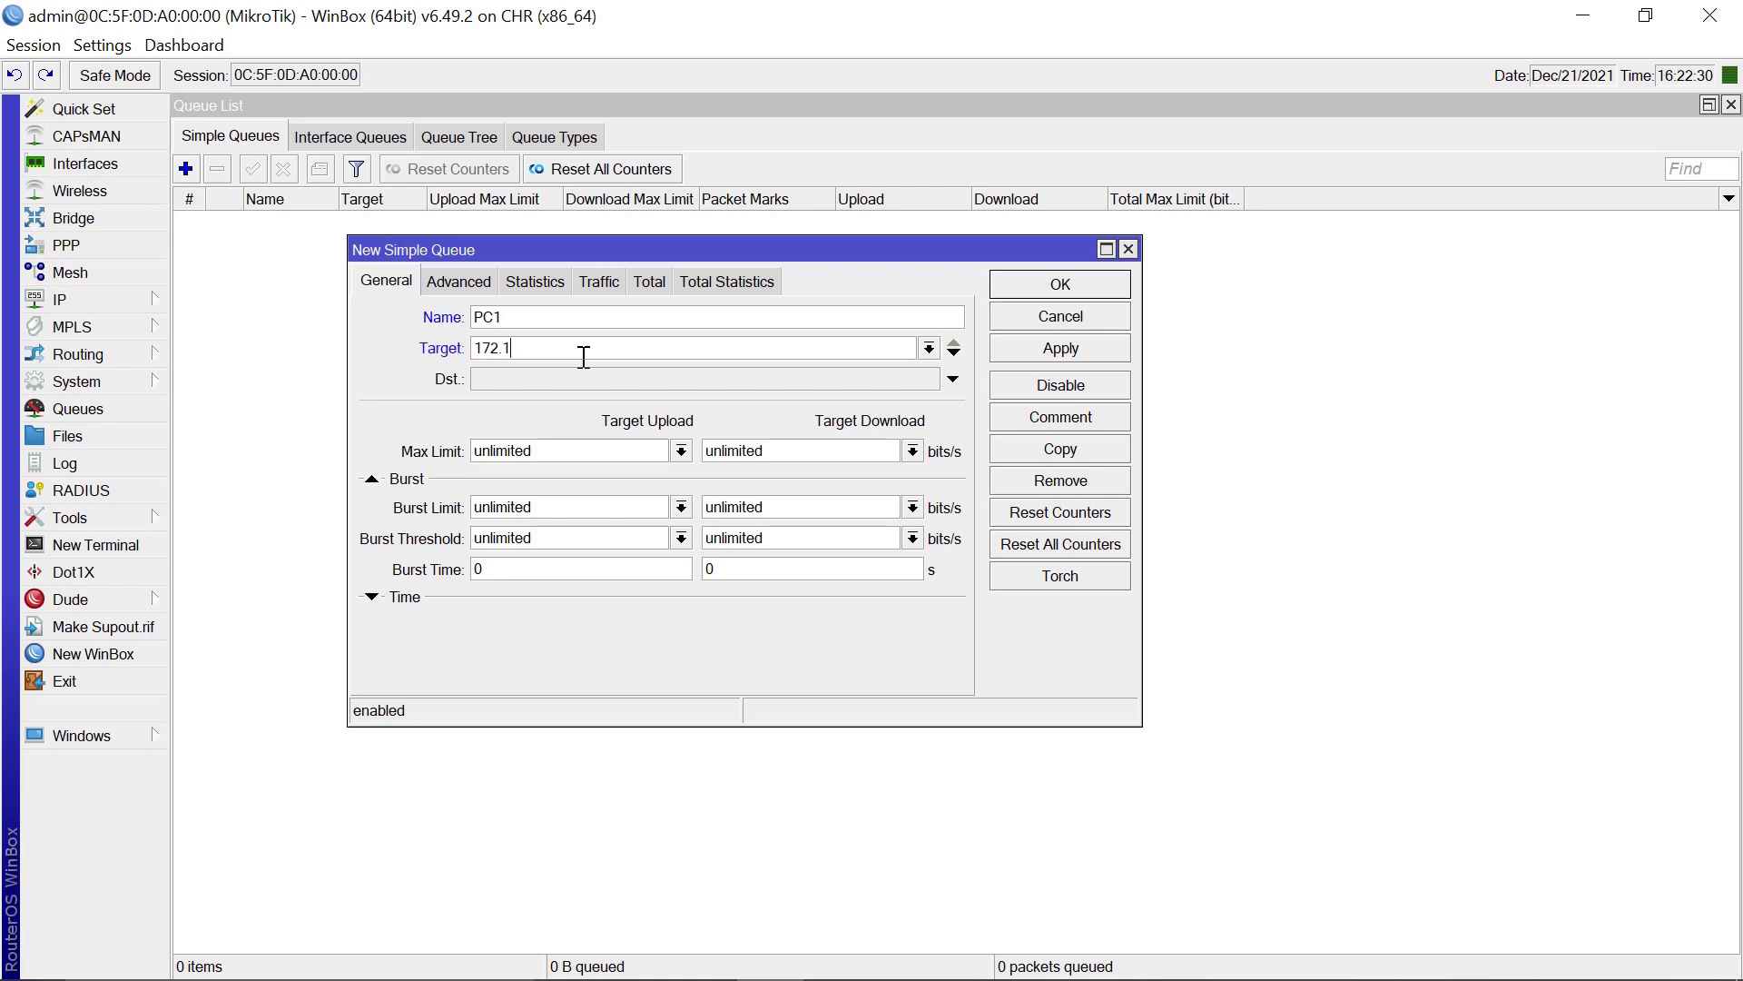
{"action": "type", "text": "0.10.254"}
Set the PC1 queue's upload and download max limits to 2M each and save the queue.
{"action": "left_click", "coordinate": [680, 453]}
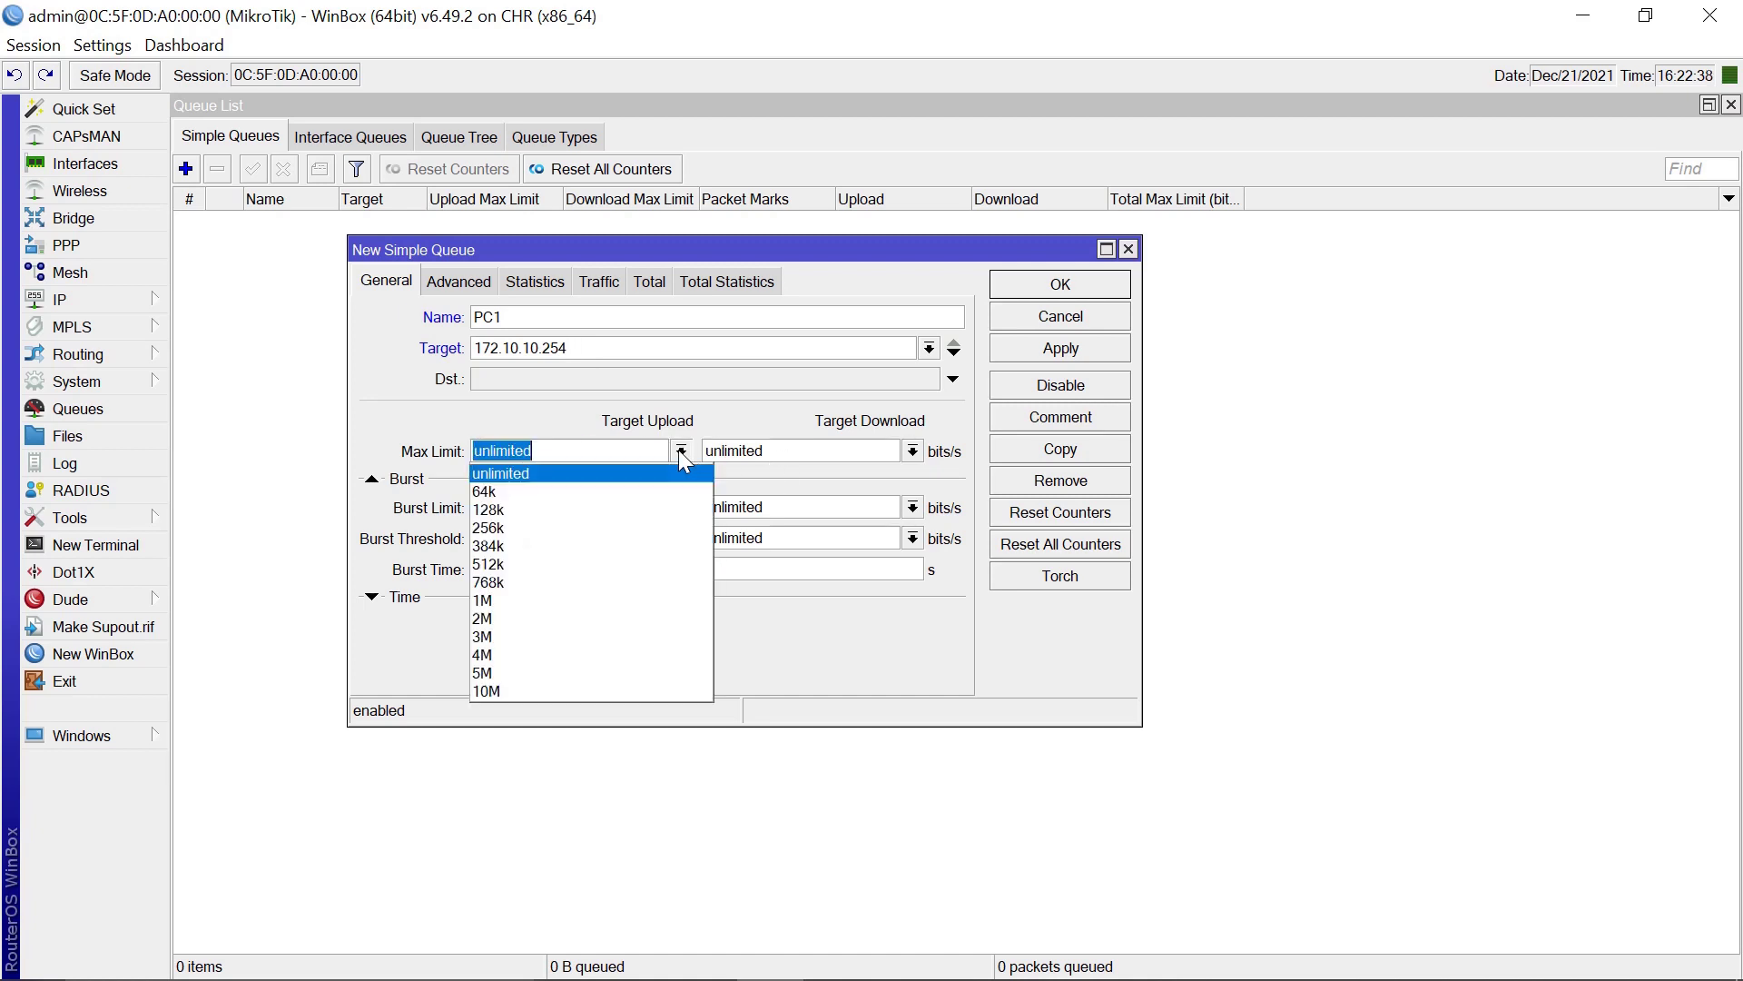
{"action": "left_click", "coordinate": [492, 618]}
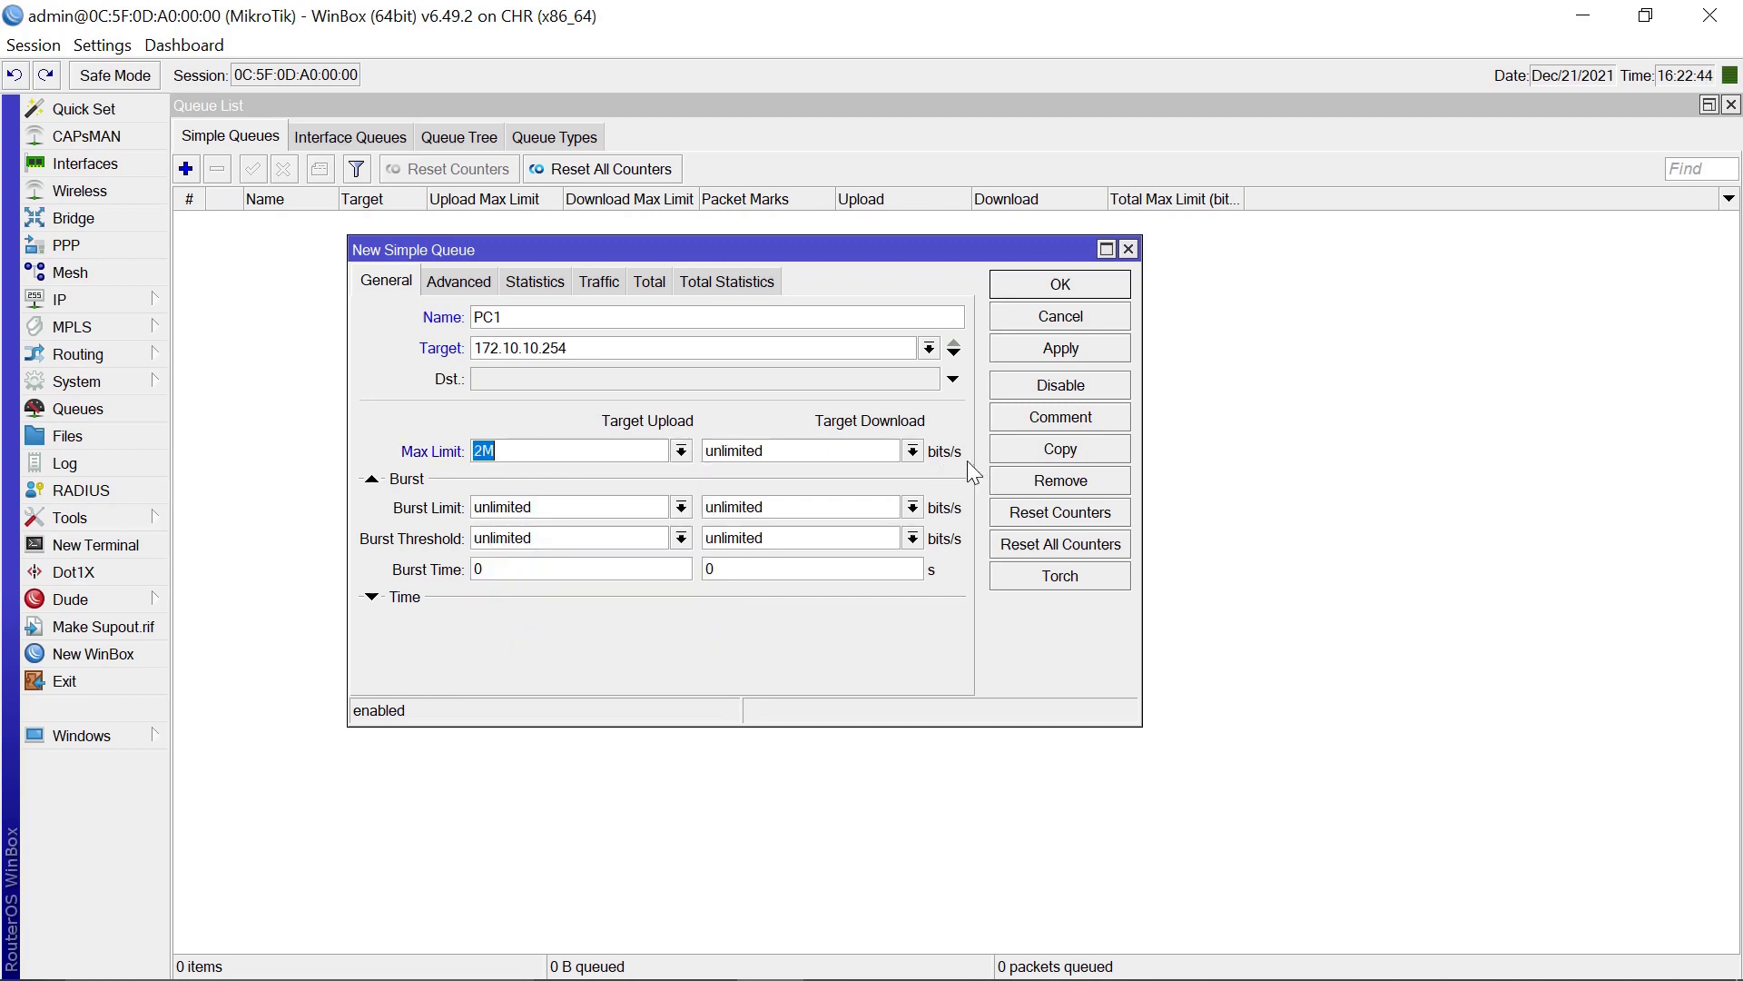
{"action": "left_click", "coordinate": [911, 452]}
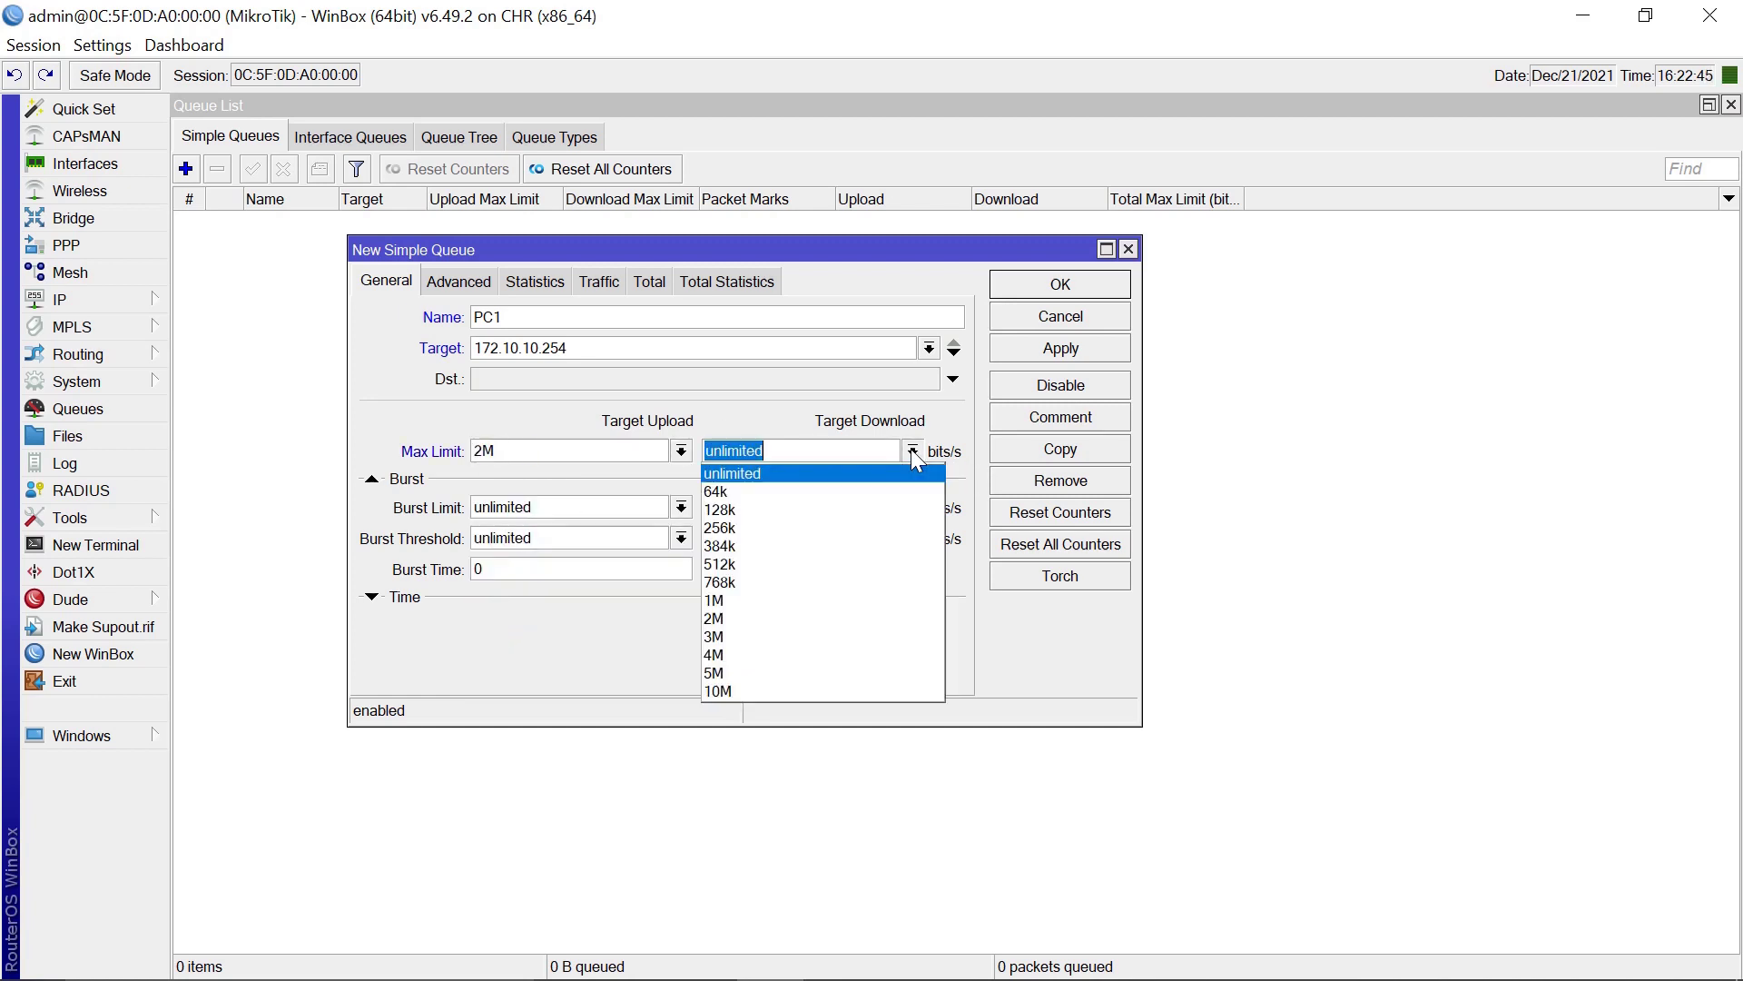
{"action": "left_click", "coordinate": [738, 617]}
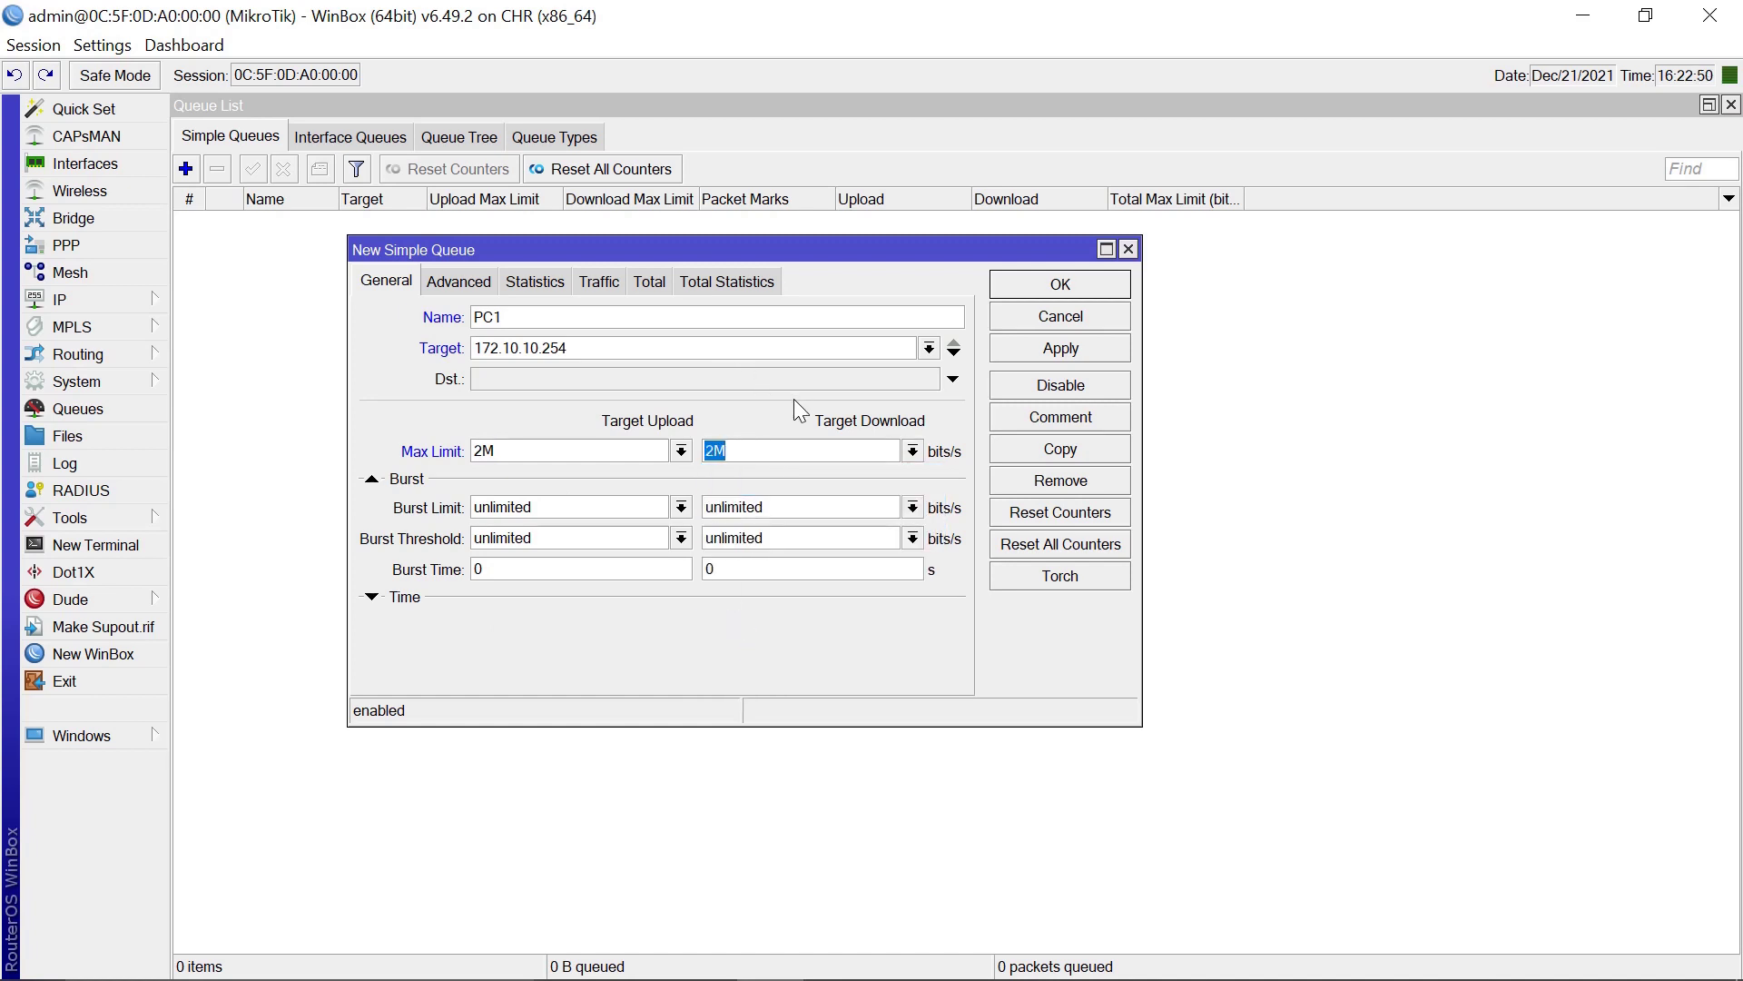
{"action": "left_click", "coordinate": [1054, 349]}
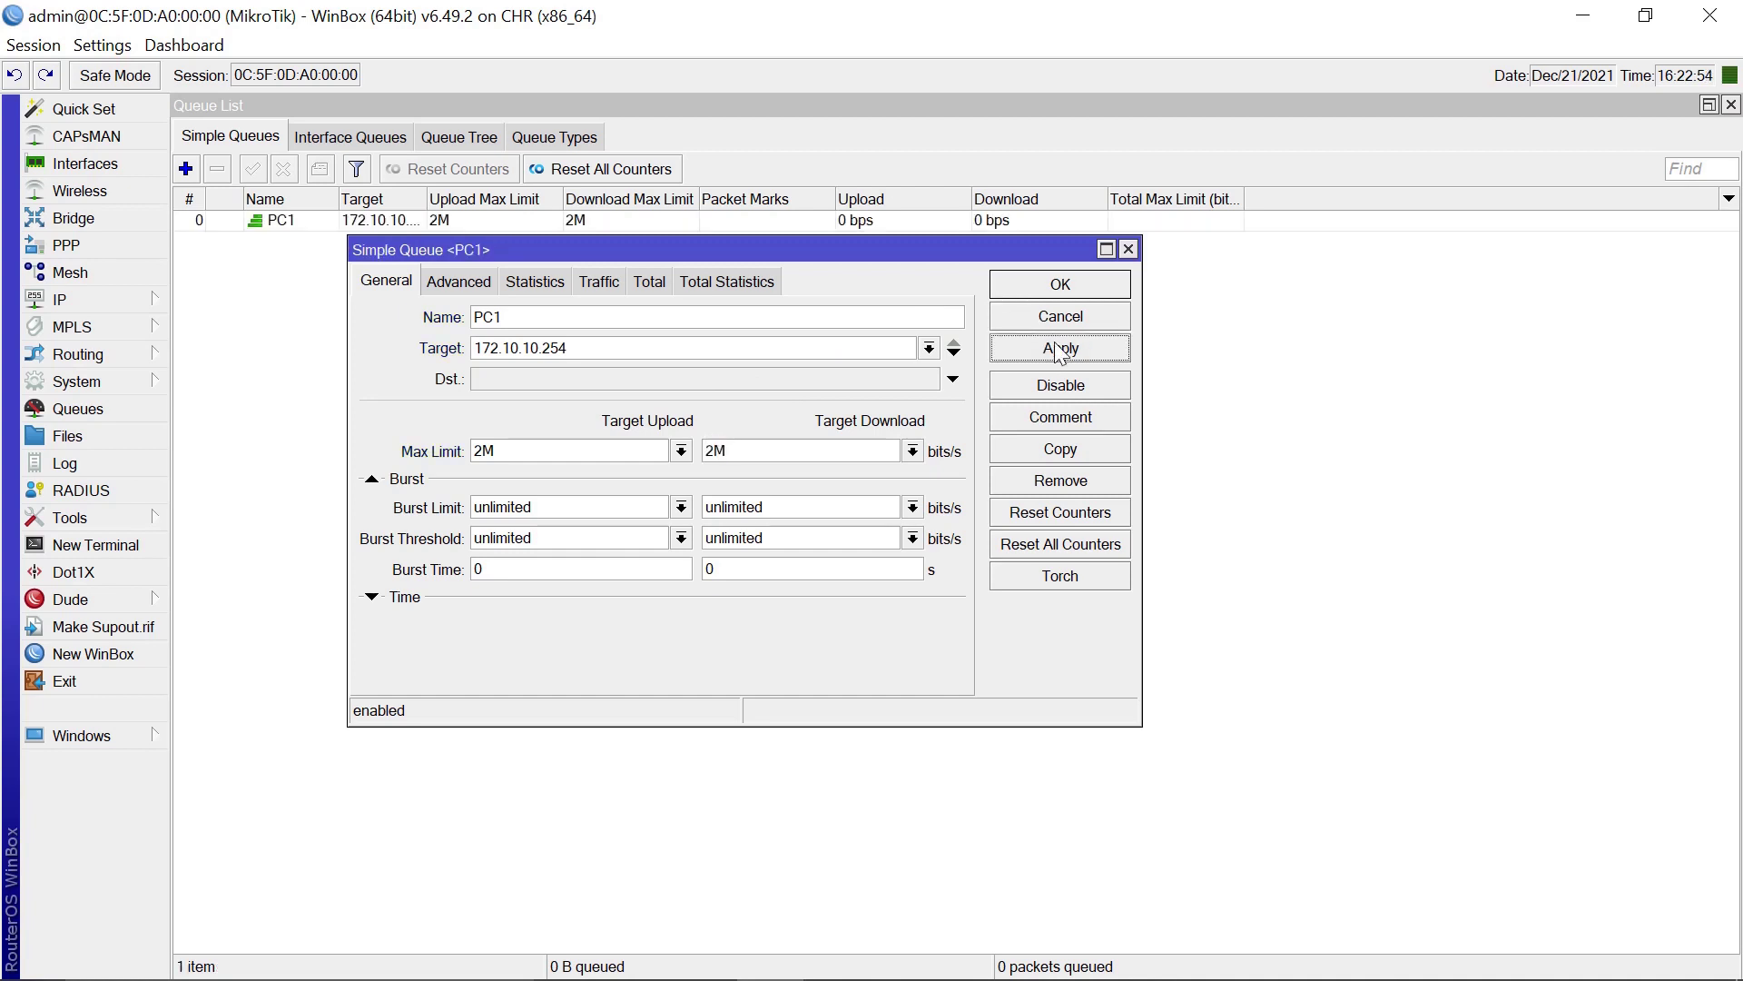
{"action": "left_click", "coordinate": [1054, 284]}
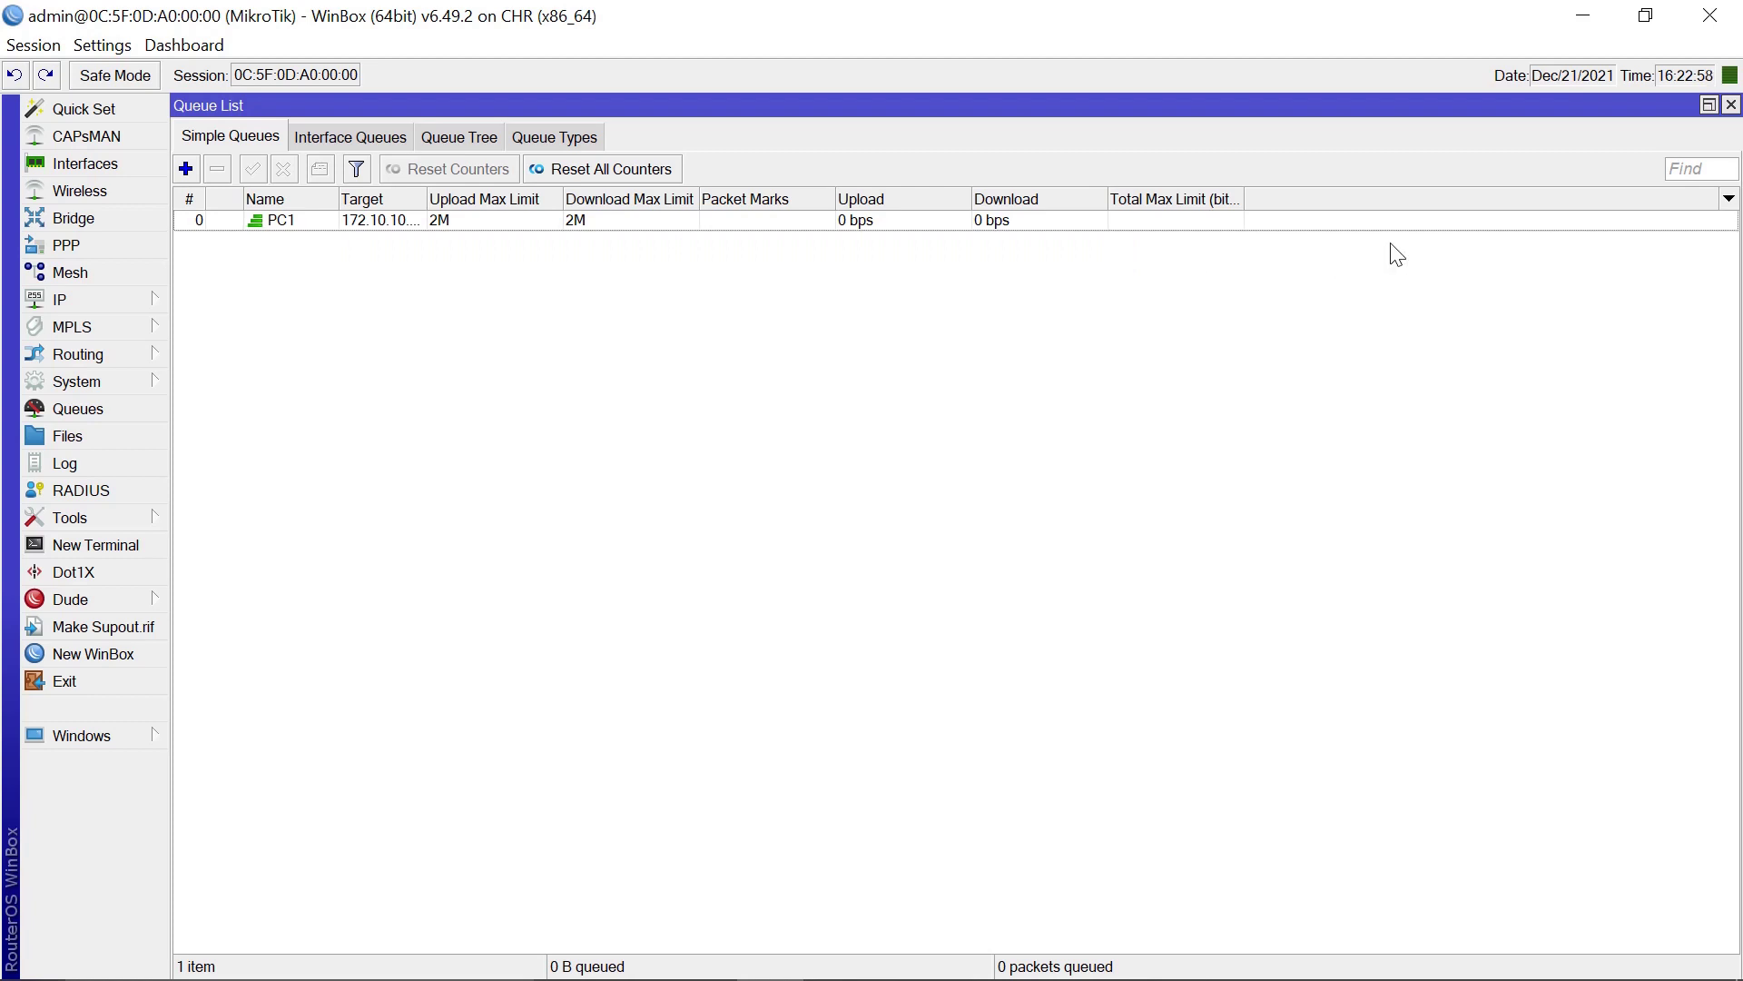
Hide the Packet Marks column in the simple queues list.
{"action": "left_click", "coordinate": [1729, 200]}
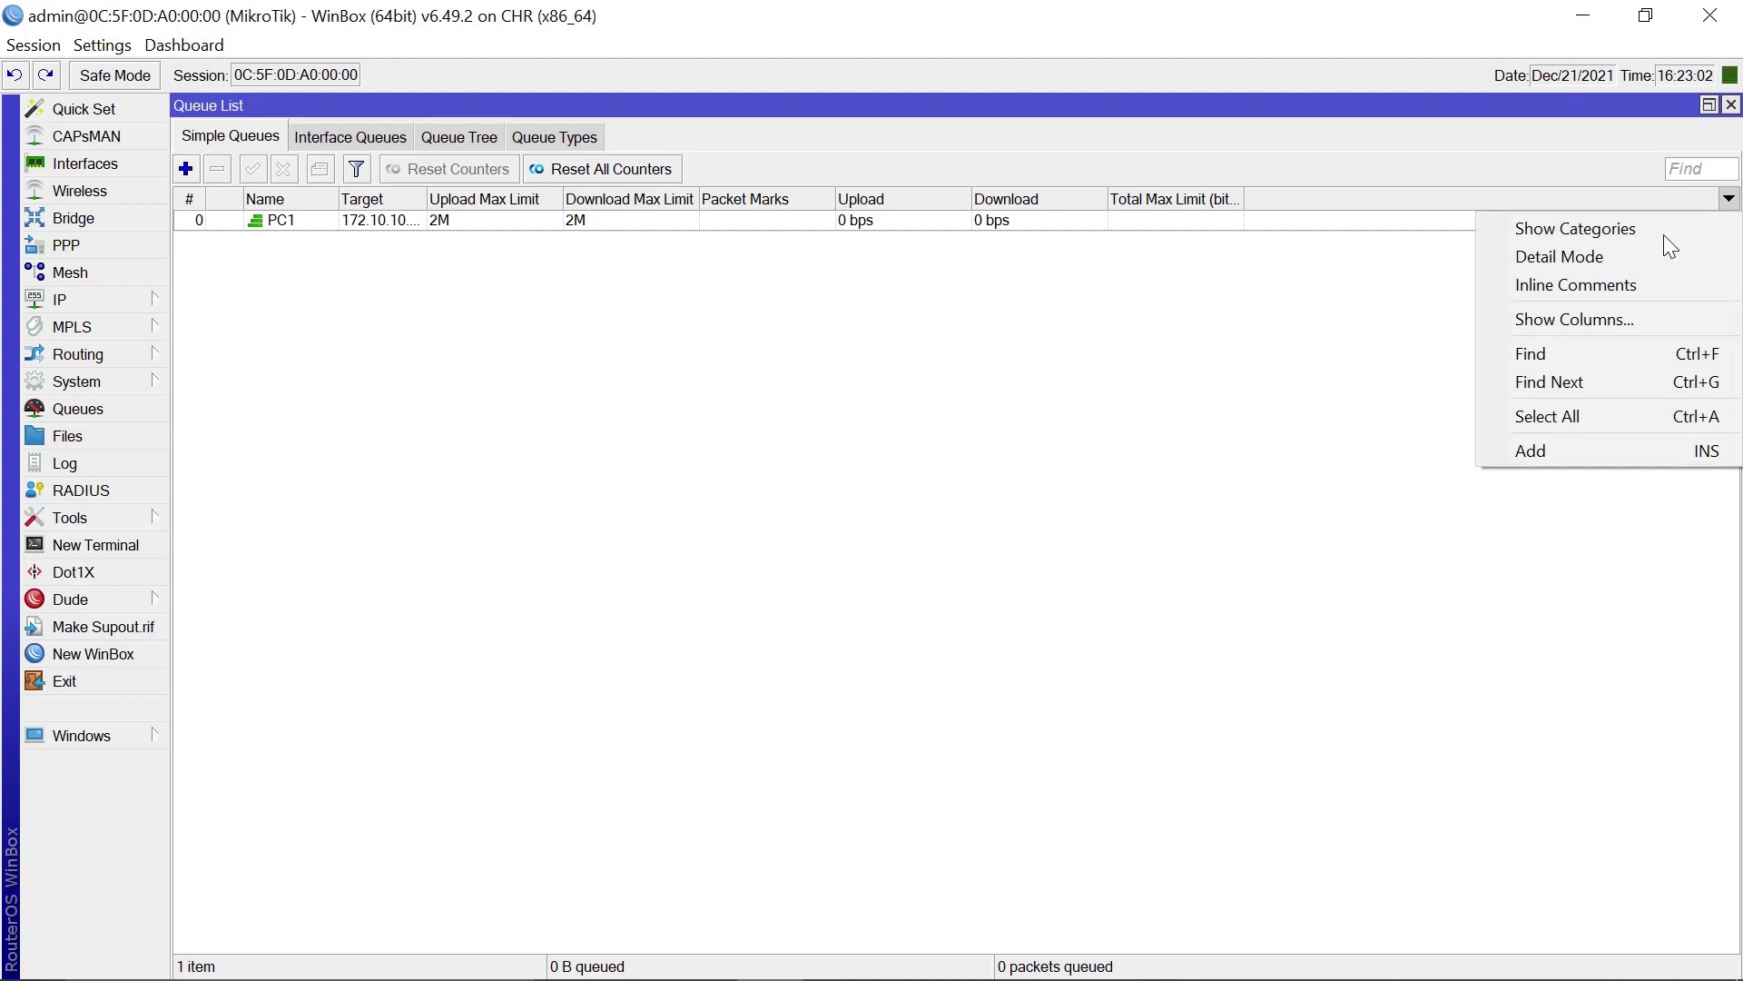
{"action": "left_click", "coordinate": [1546, 321]}
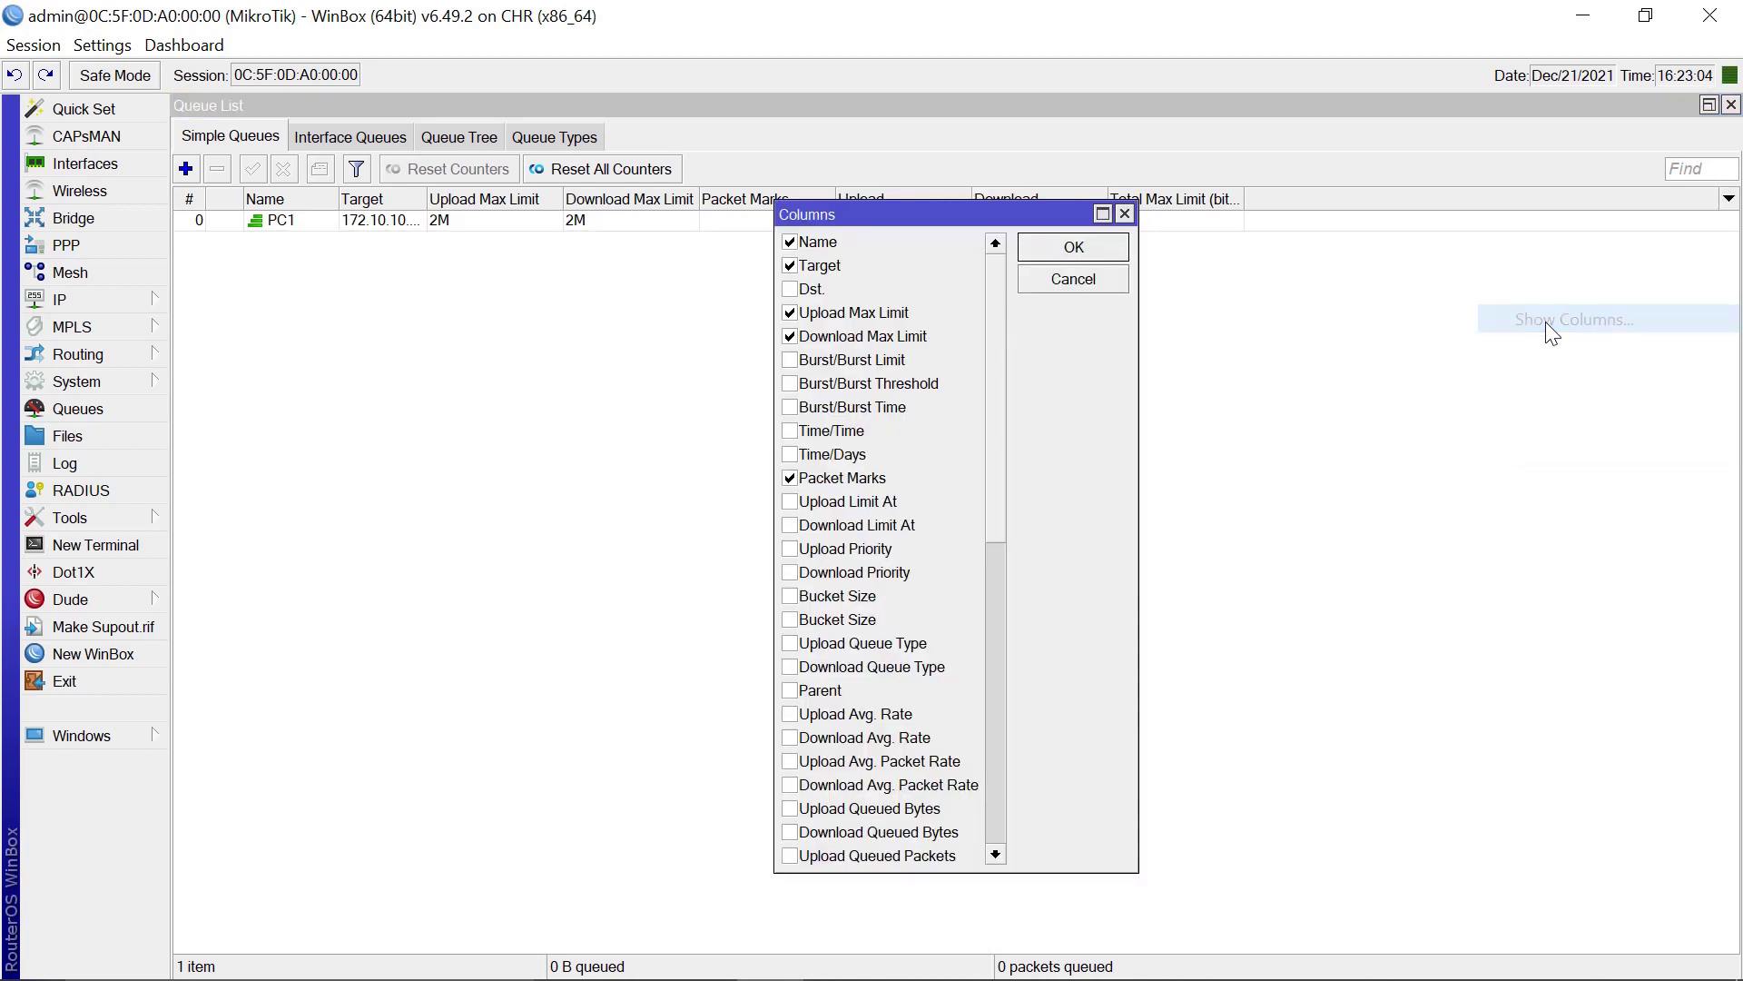
{"action": "left_click", "coordinate": [790, 478]}
{"action": "left_click_drag", "start_coordinate": [994, 381], "coordinate": [982, 588]}
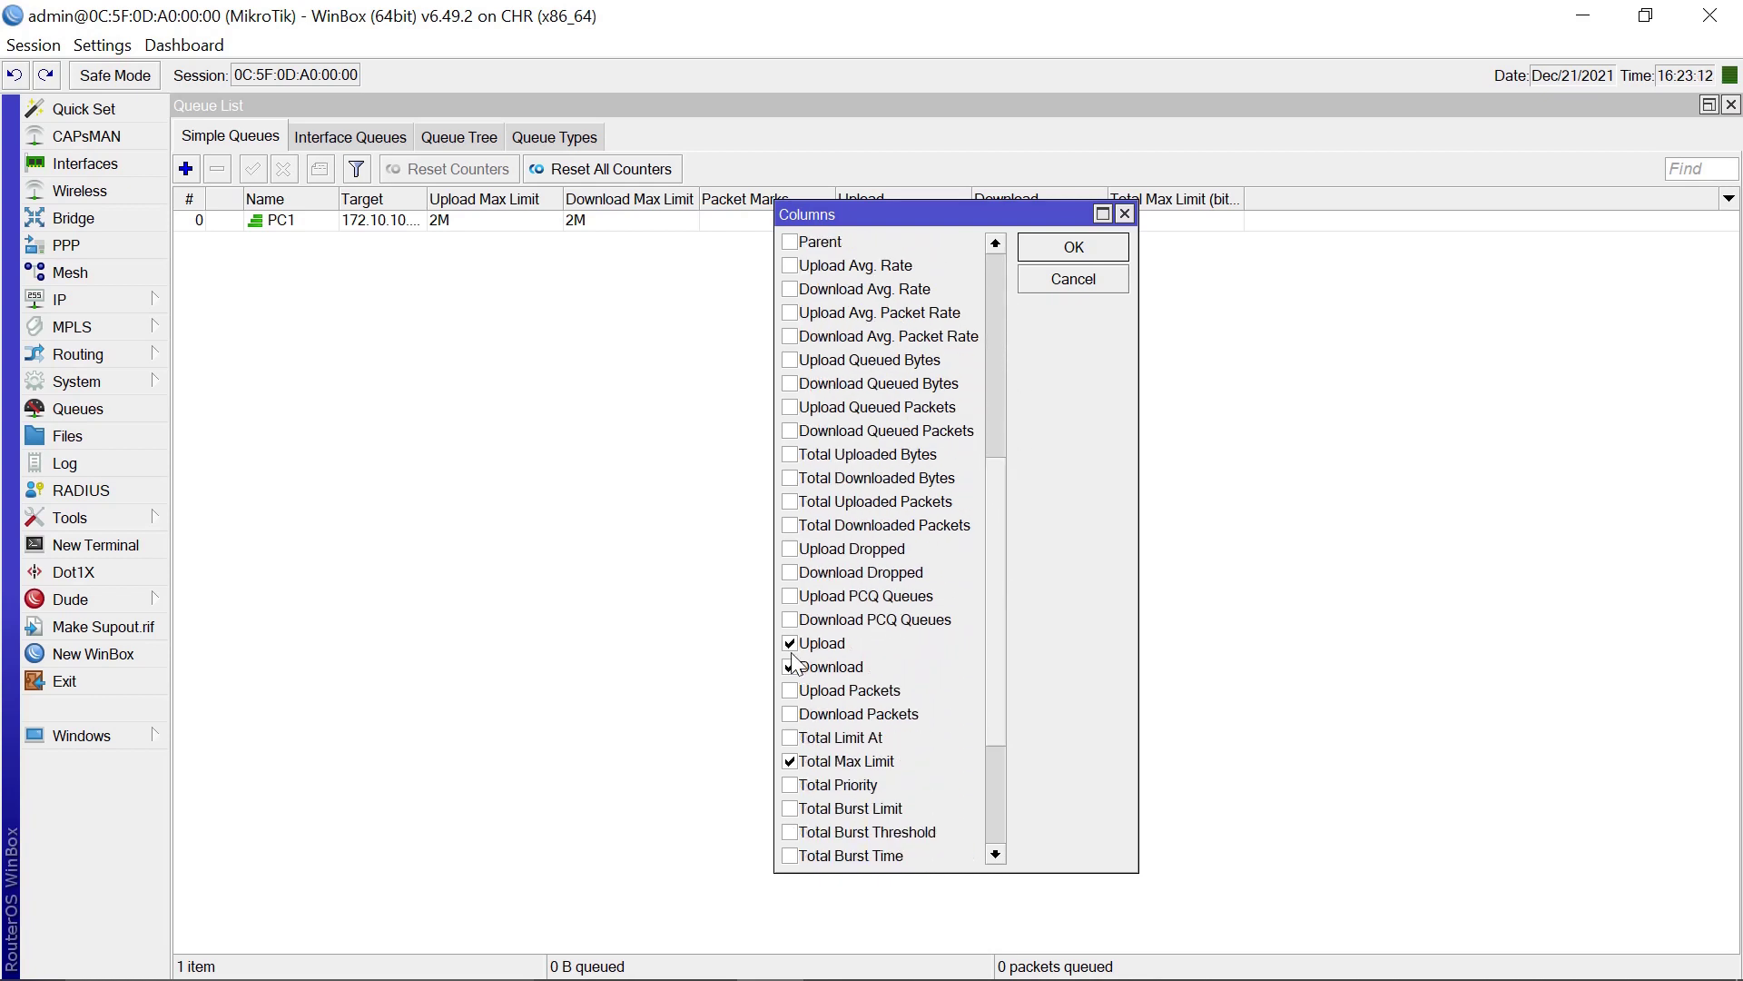
{"action": "left_click", "coordinate": [1076, 254]}
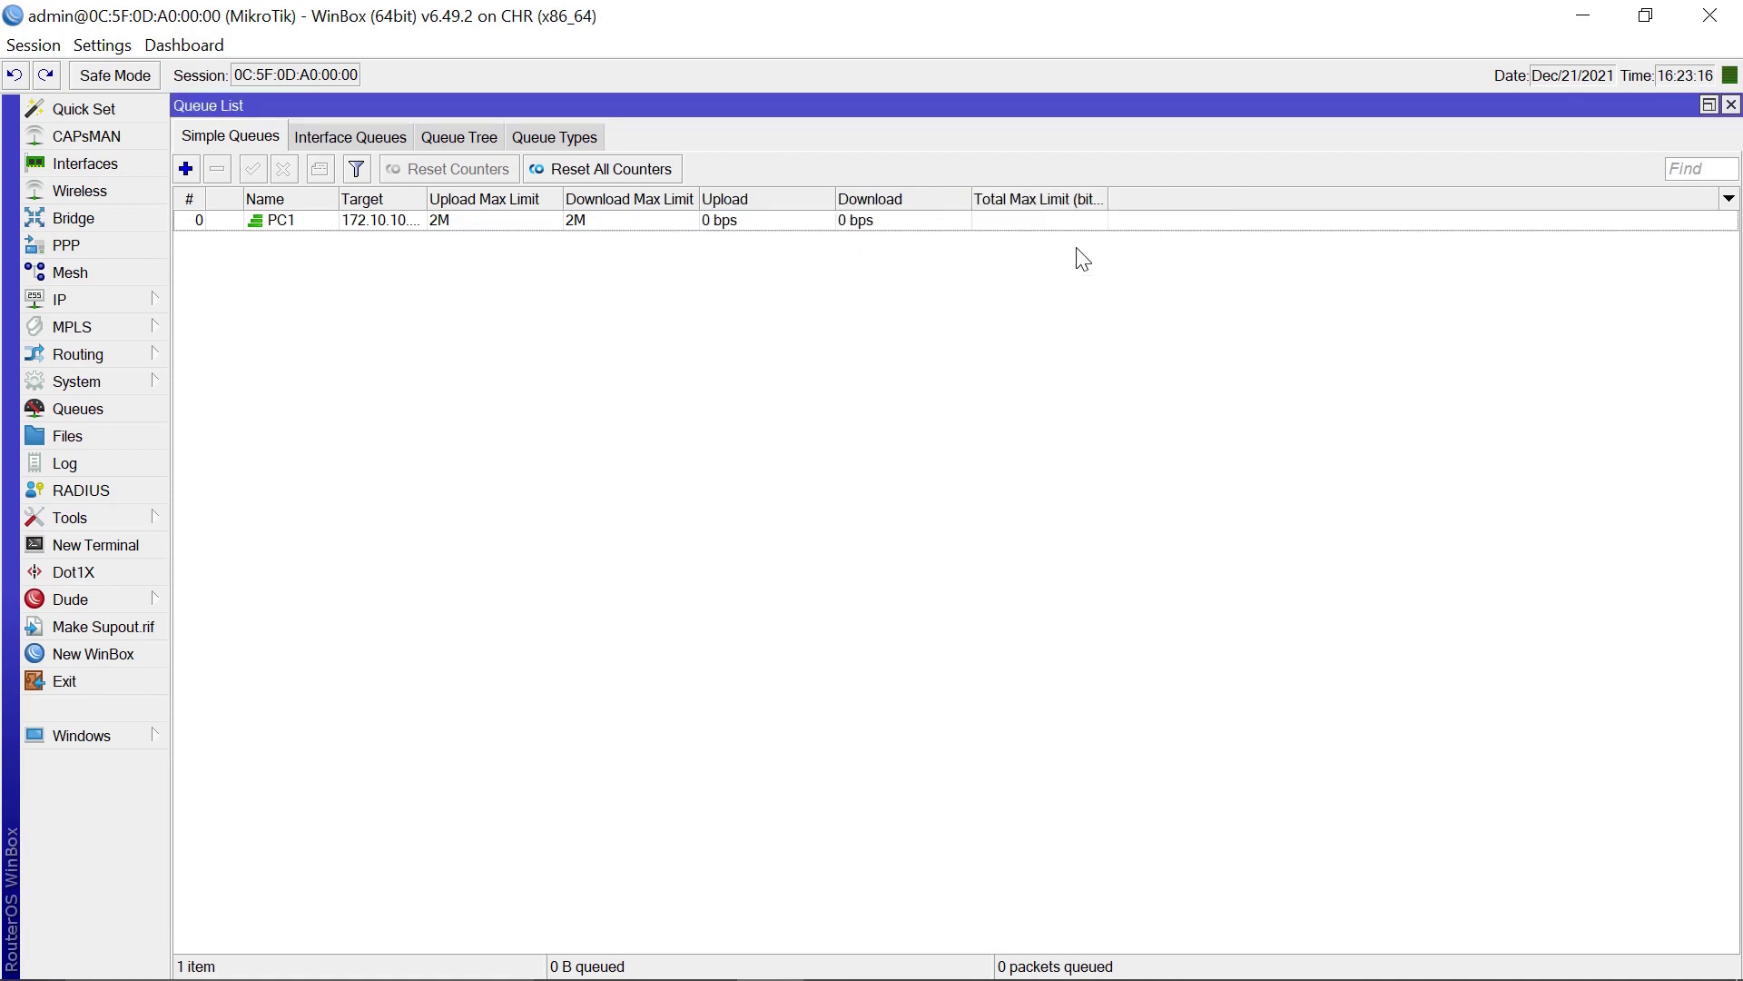
Switch to the GNS3 lab in the browser and start a continuous ping to 8.8.8.8 from the PC1 console.
{"action": "mouse_move", "coordinate": [822, 976]}
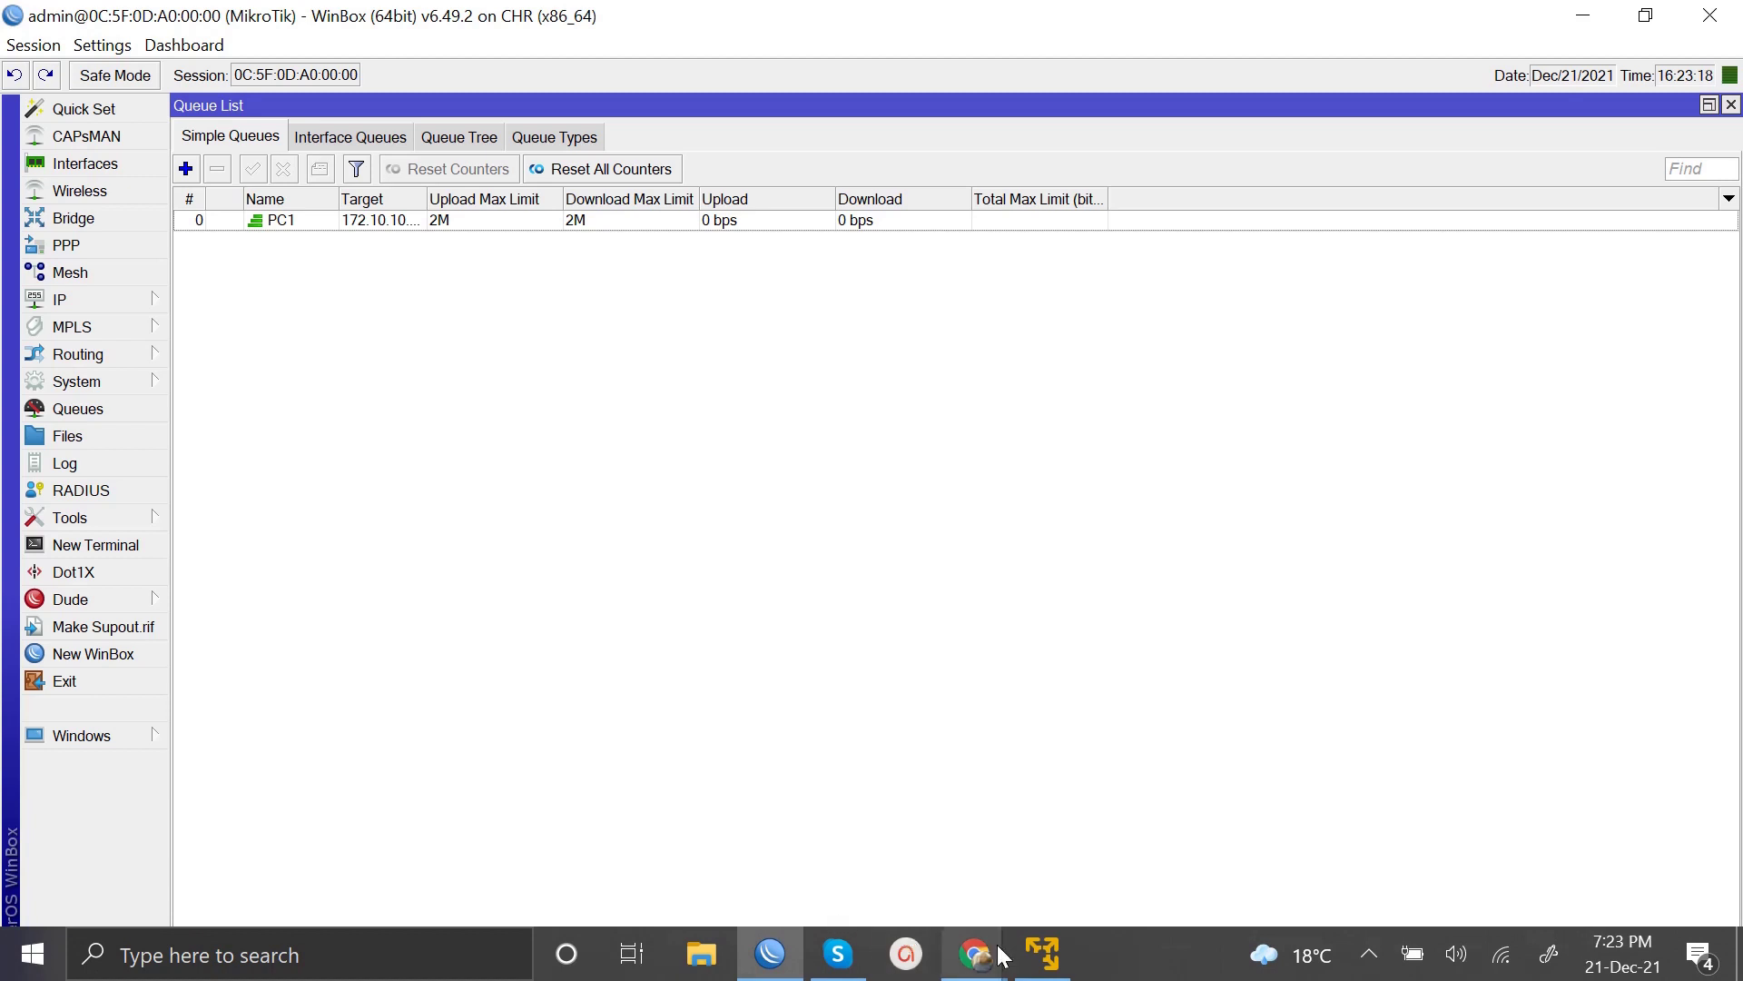
{"action": "mouse_move", "coordinate": [779, 957]}
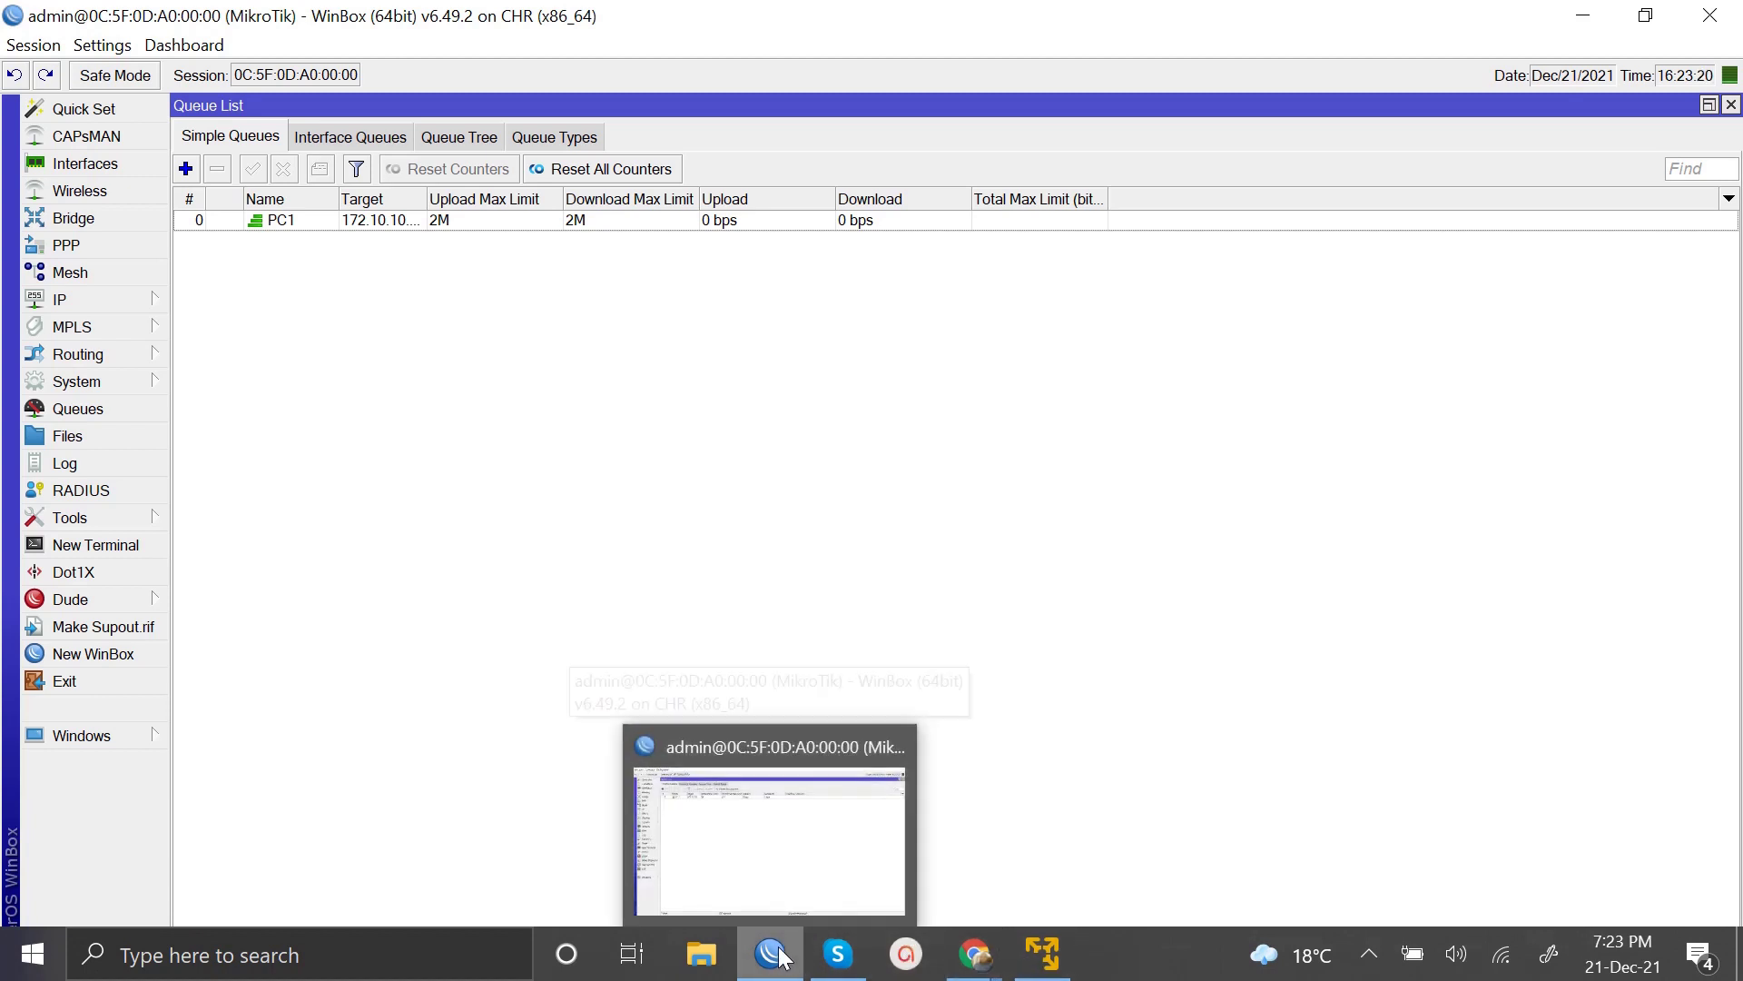
{"action": "mouse_move", "coordinate": [974, 955]}
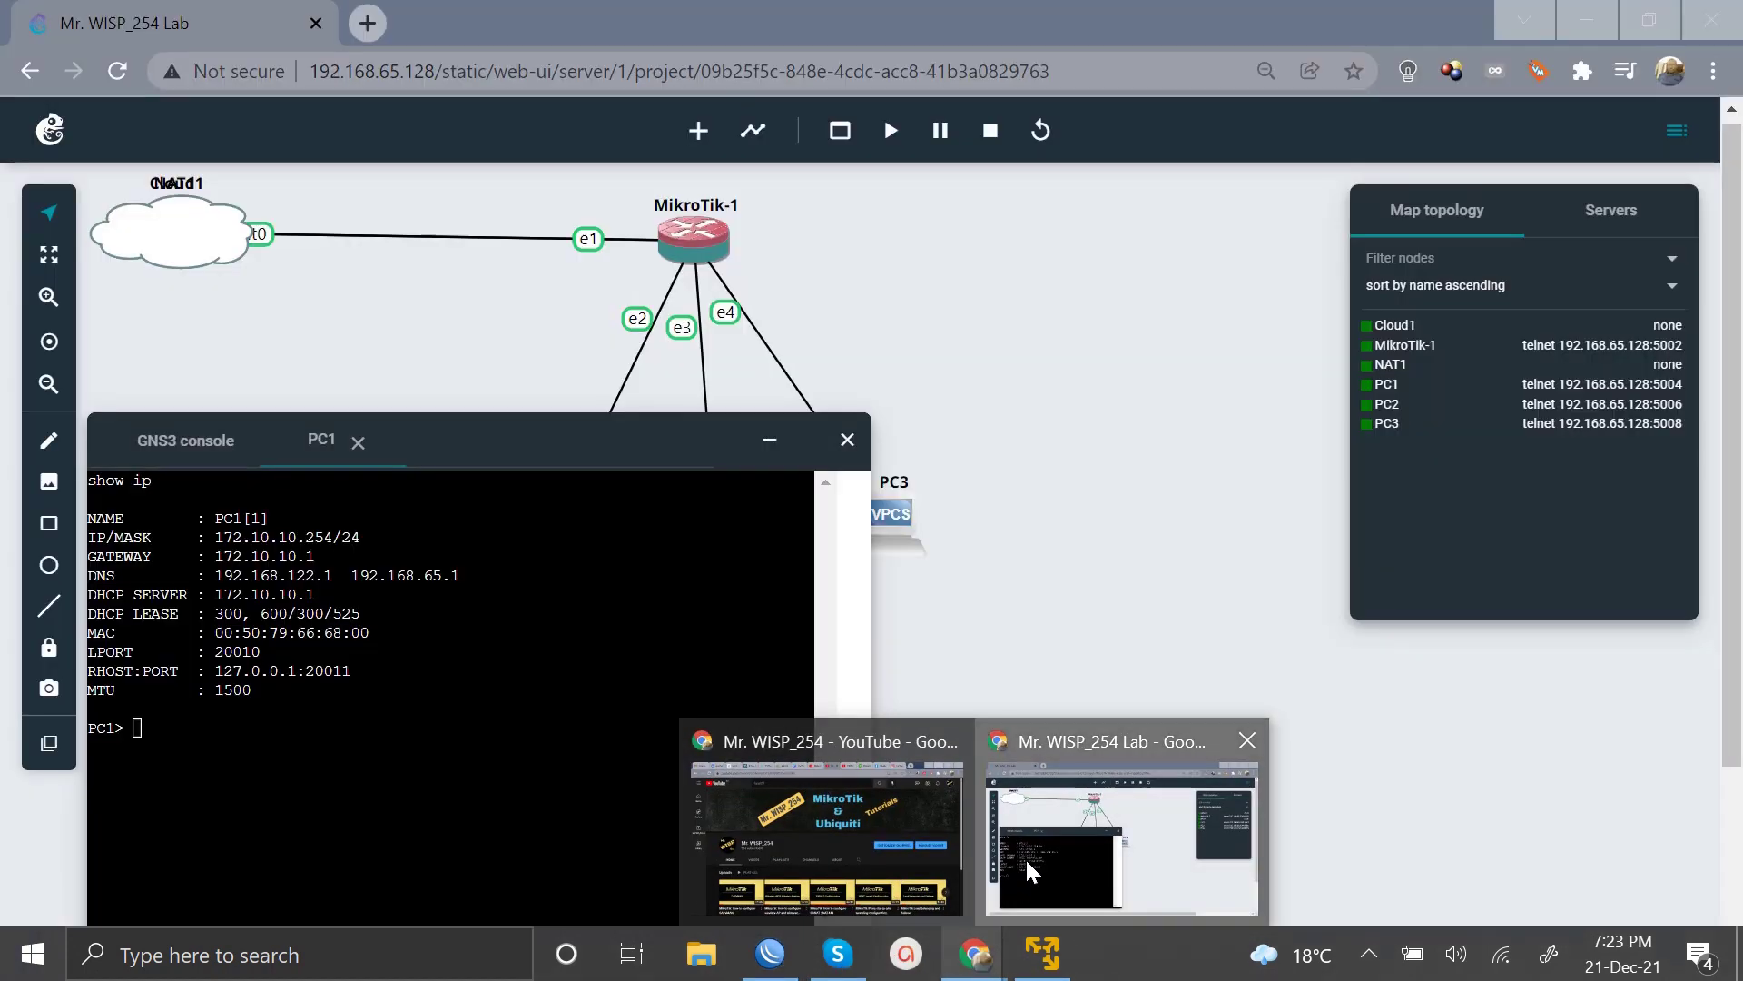
{"action": "left_click", "coordinate": [1026, 857]}
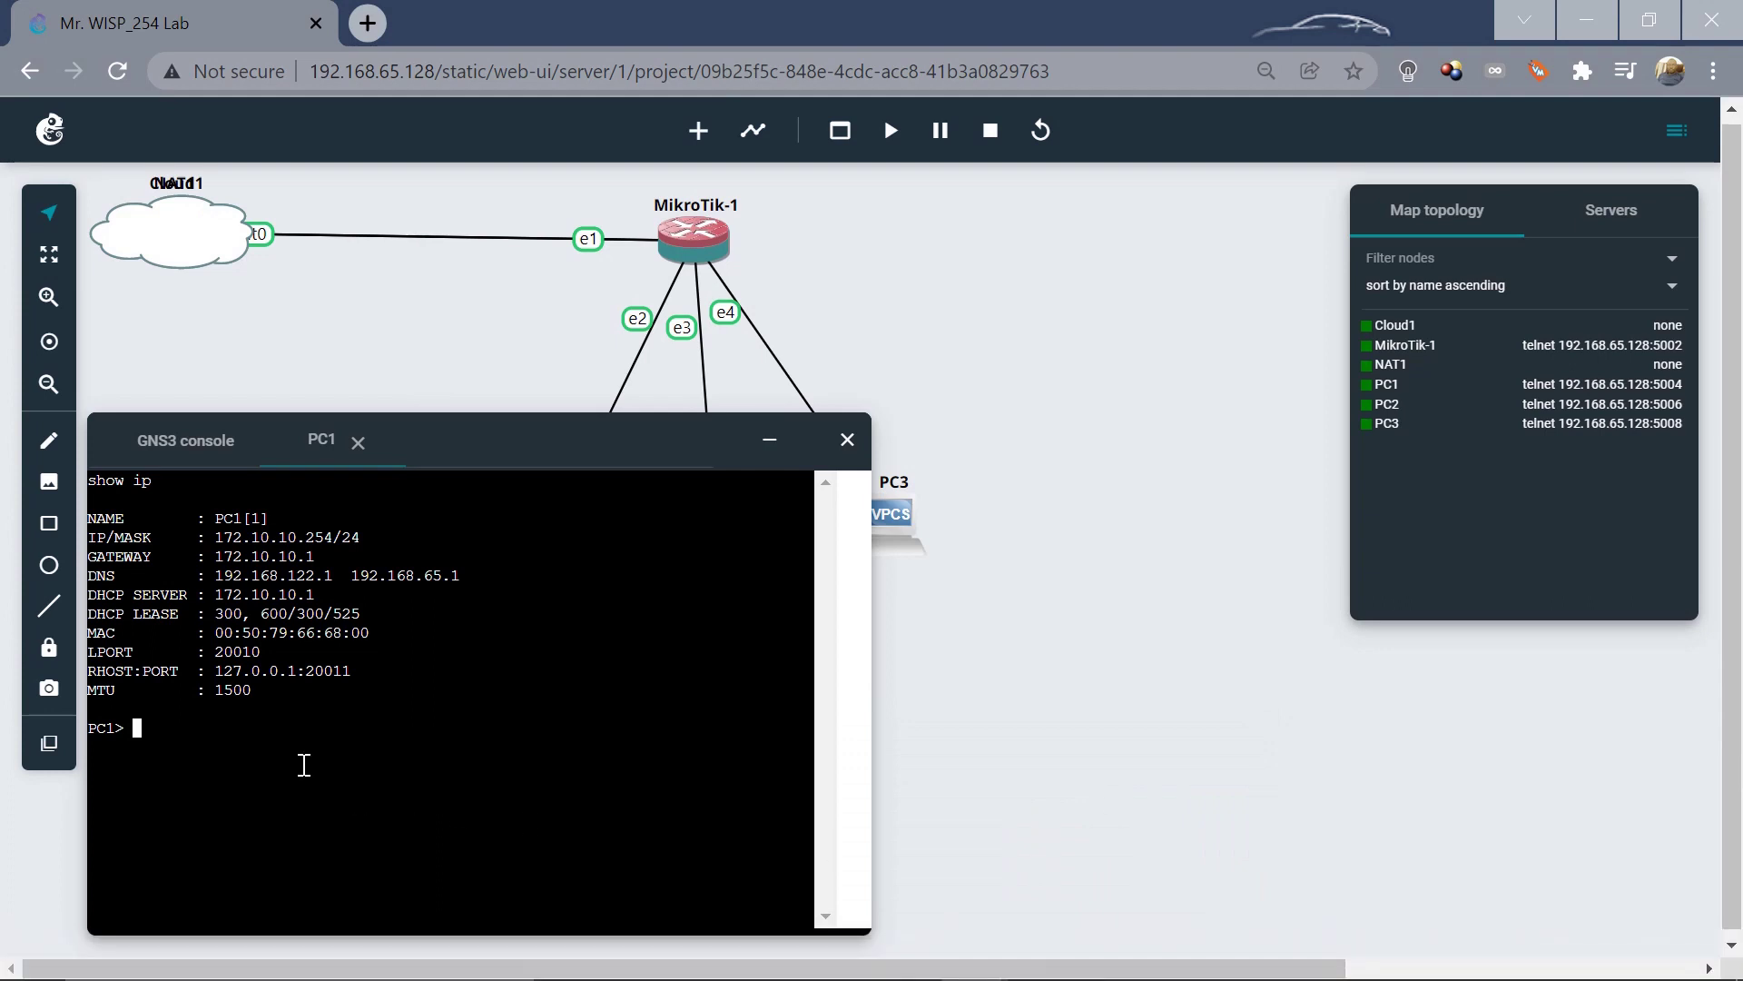
{"action": "type", "text": "pi"}
{"action": "type", "text": "ng 8.8.8.8 -t"}
{"action": "key", "text": "Return"}
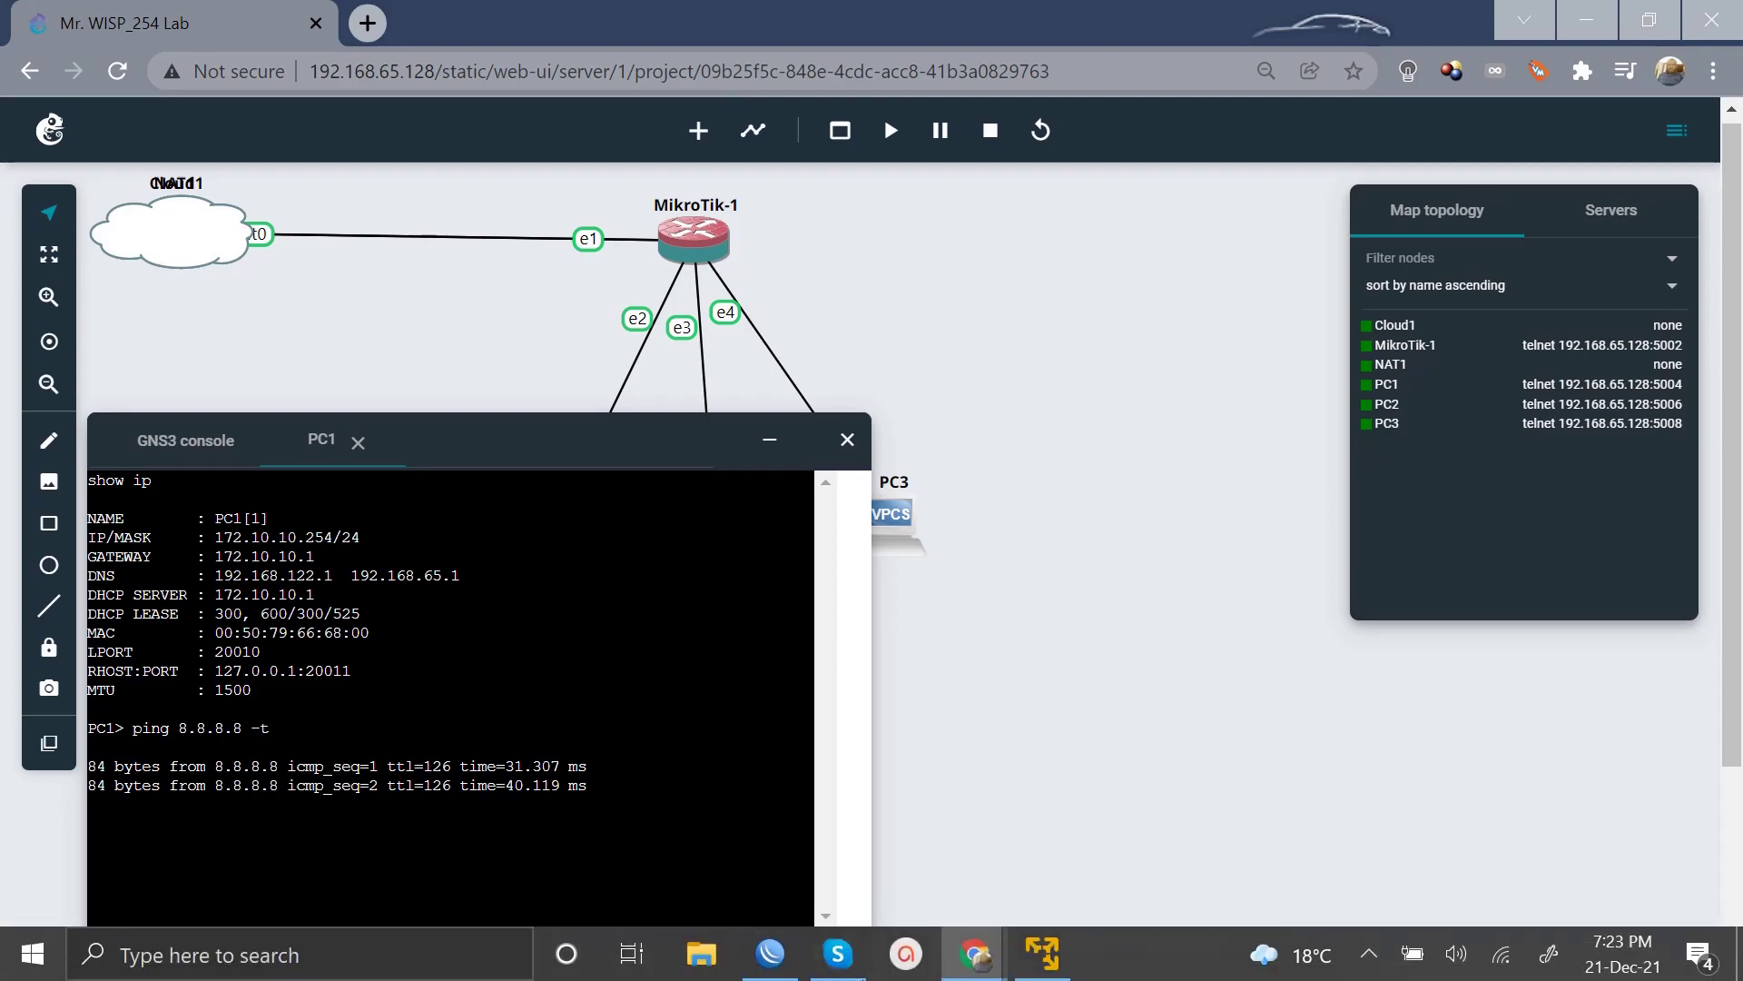
Switch back to WinBox, select the PC1 queue and widen the Target column to show the full address.
{"action": "left_click", "coordinate": [770, 953]}
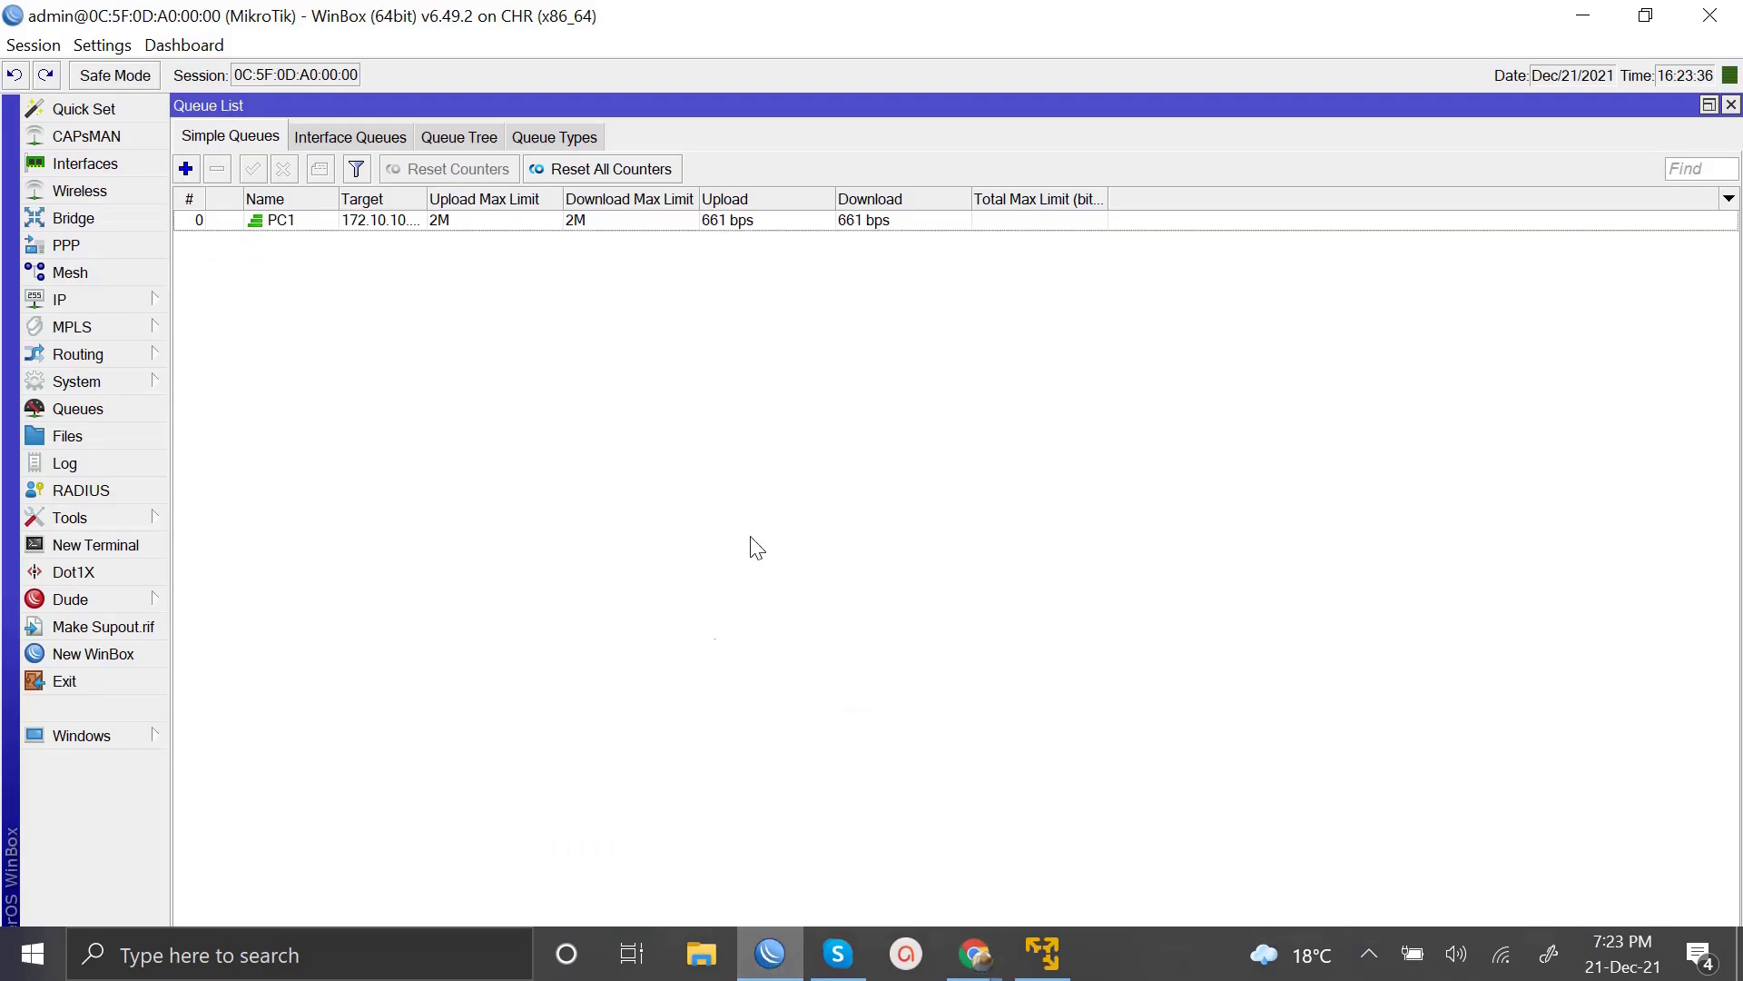
{"action": "left_click", "coordinate": [745, 227]}
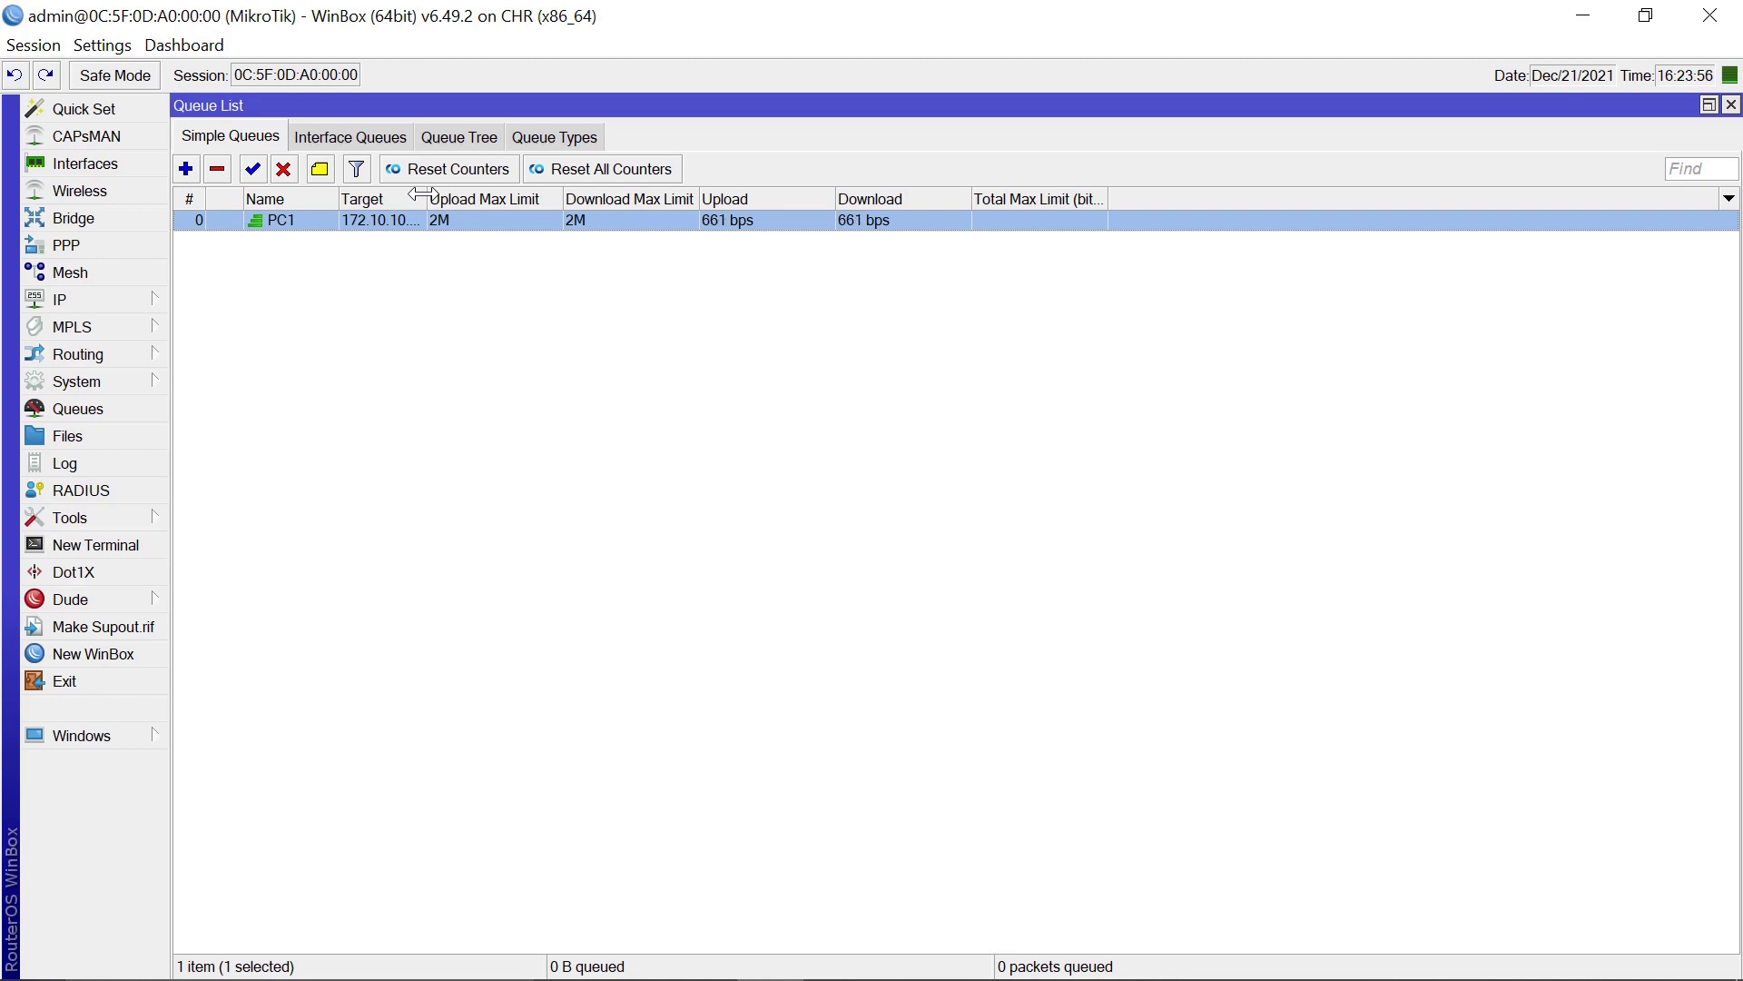
{"action": "left_click_drag", "start_coordinate": [423, 194], "coordinate": [479, 194]}
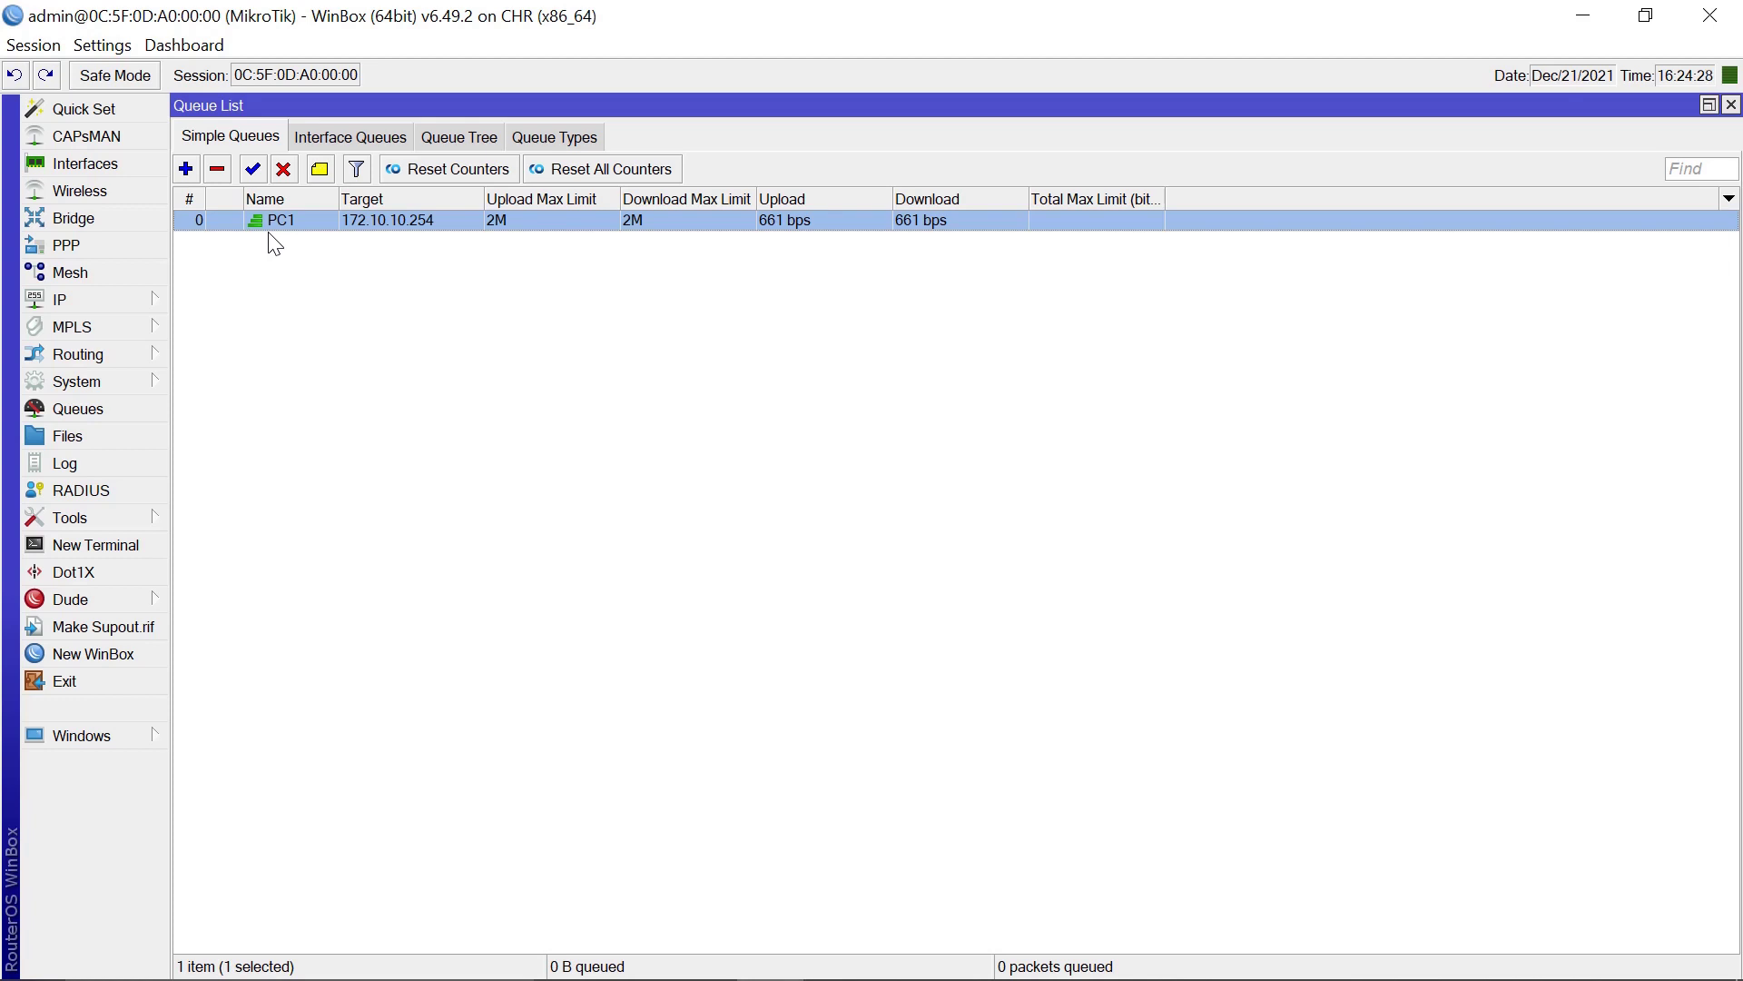
Return to the GNS3 lab, stop the running ping in the PC1 console and switch back to WinBox.
{"action": "left_click", "coordinate": [1591, 20]}
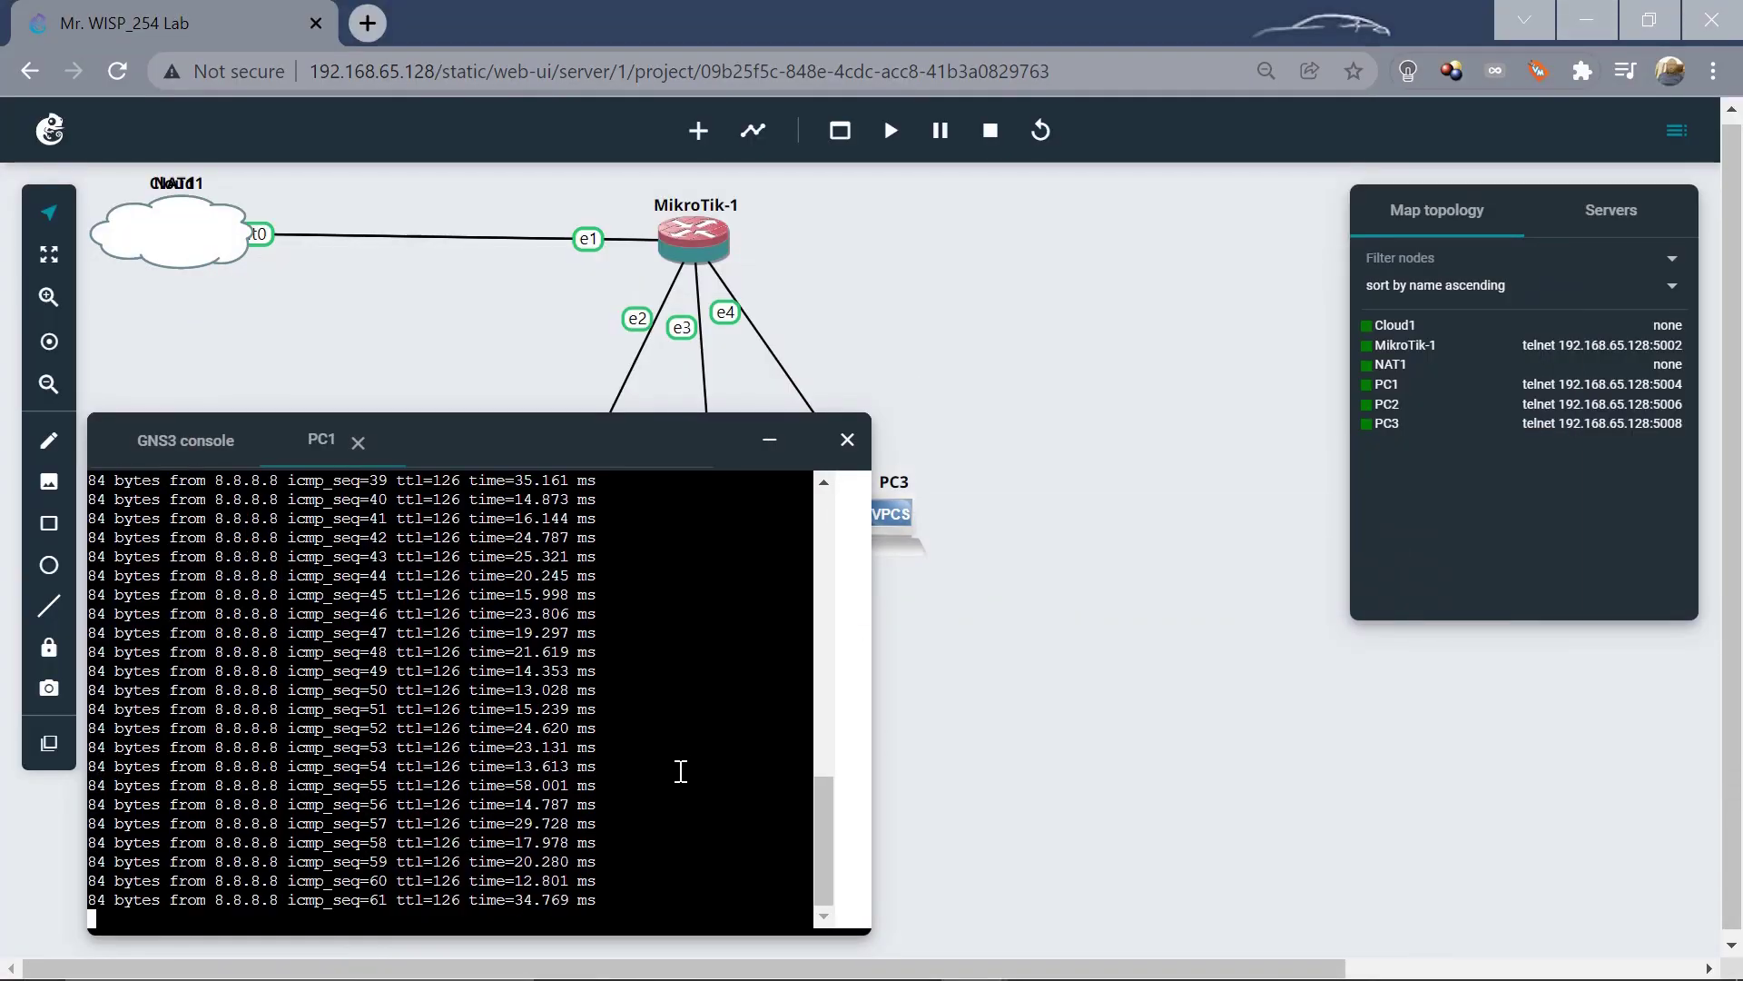
{"action": "key", "text": "ctrl+c"}
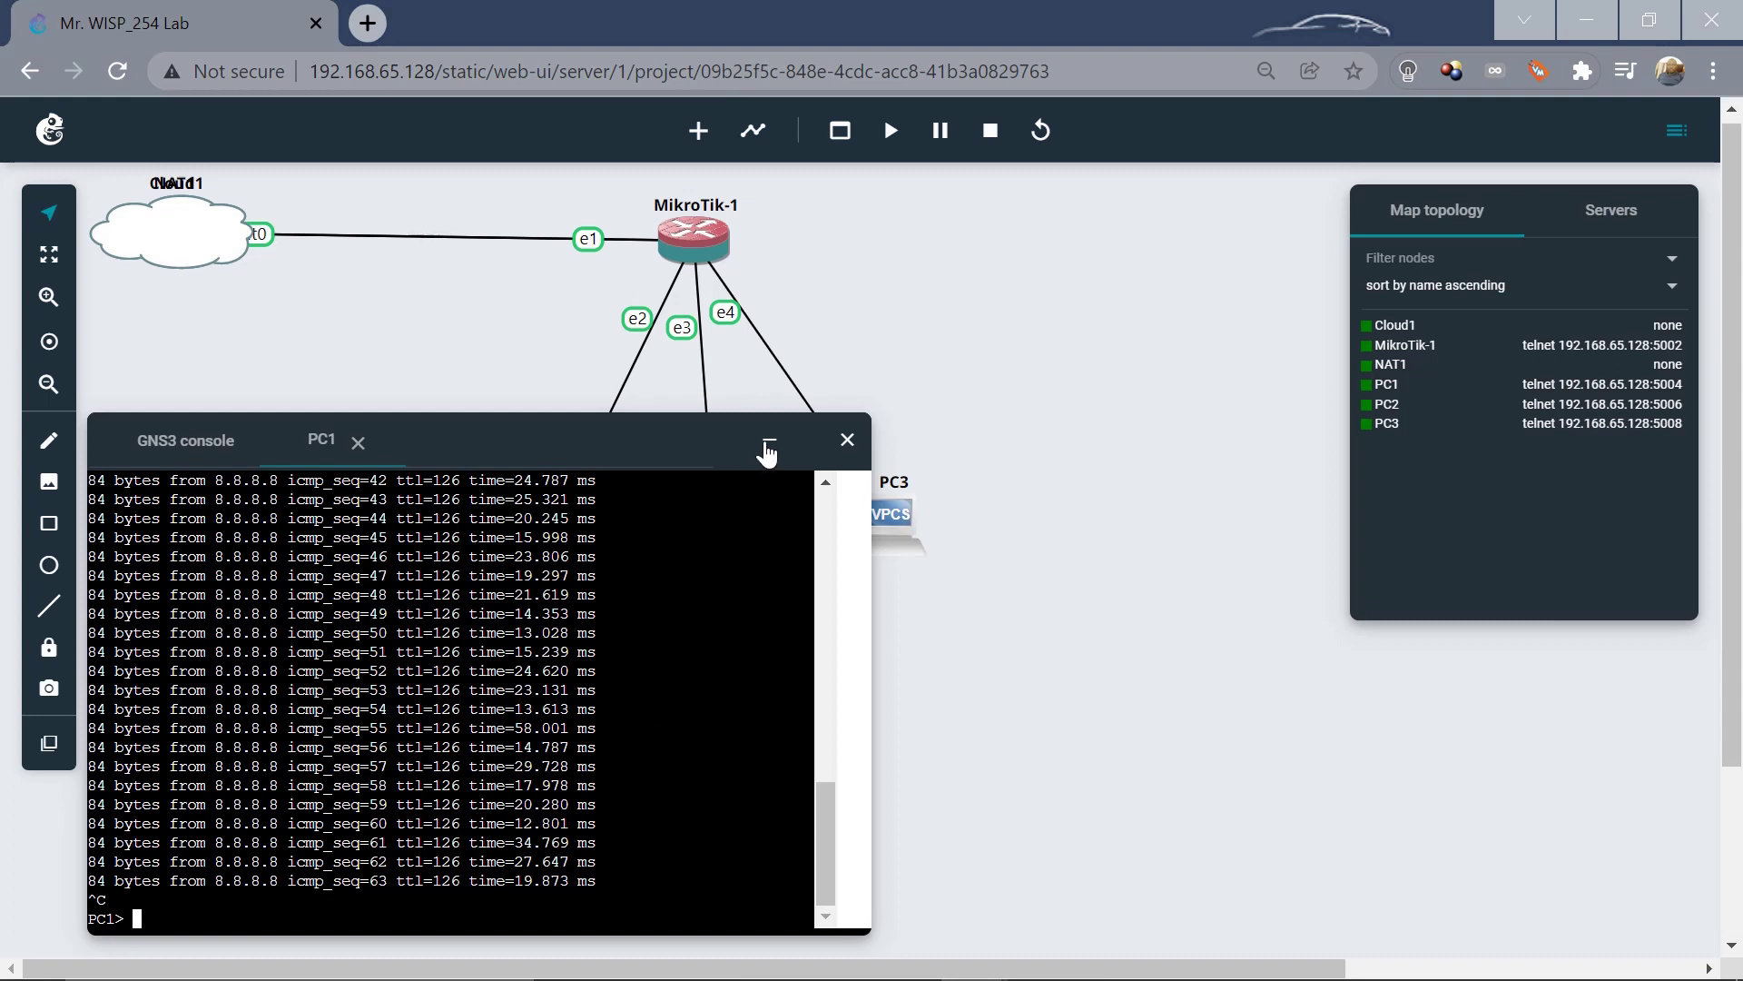
{"action": "mouse_move", "coordinate": [932, 978]}
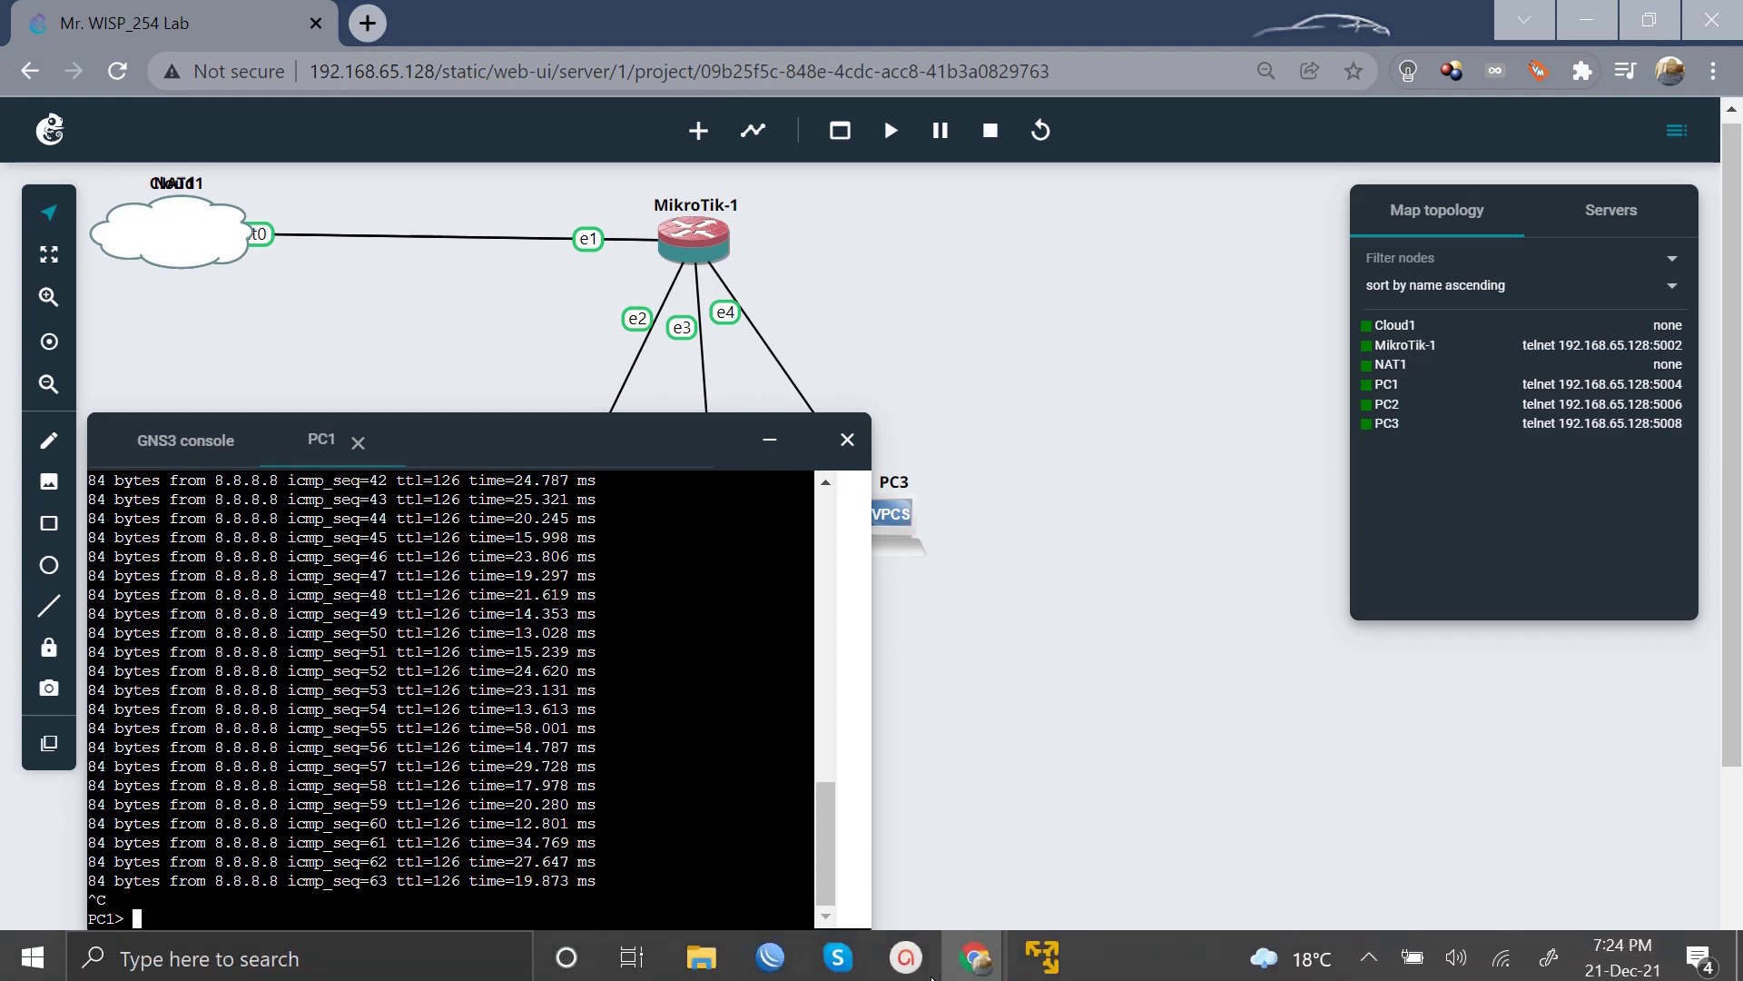
{"action": "left_click", "coordinate": [770, 958]}
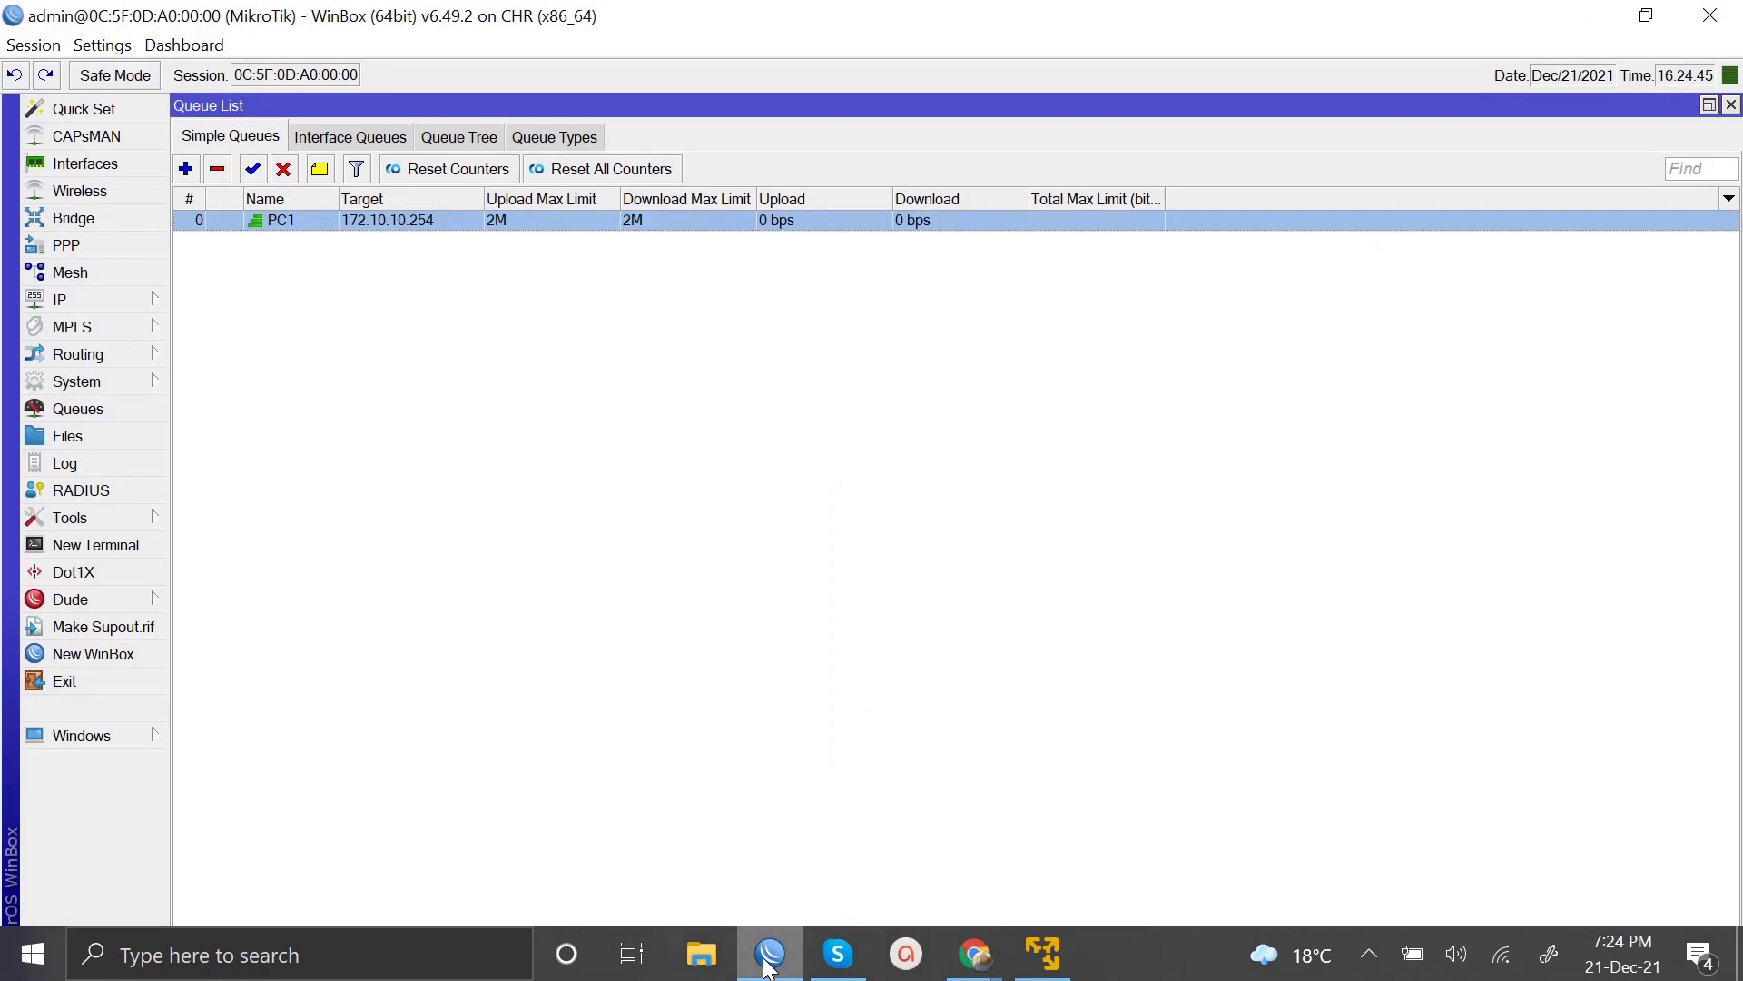
Open the PC1 queue's settings and set its upload and download burst limits to 10M each.
{"action": "double_click", "coordinate": [507, 219]}
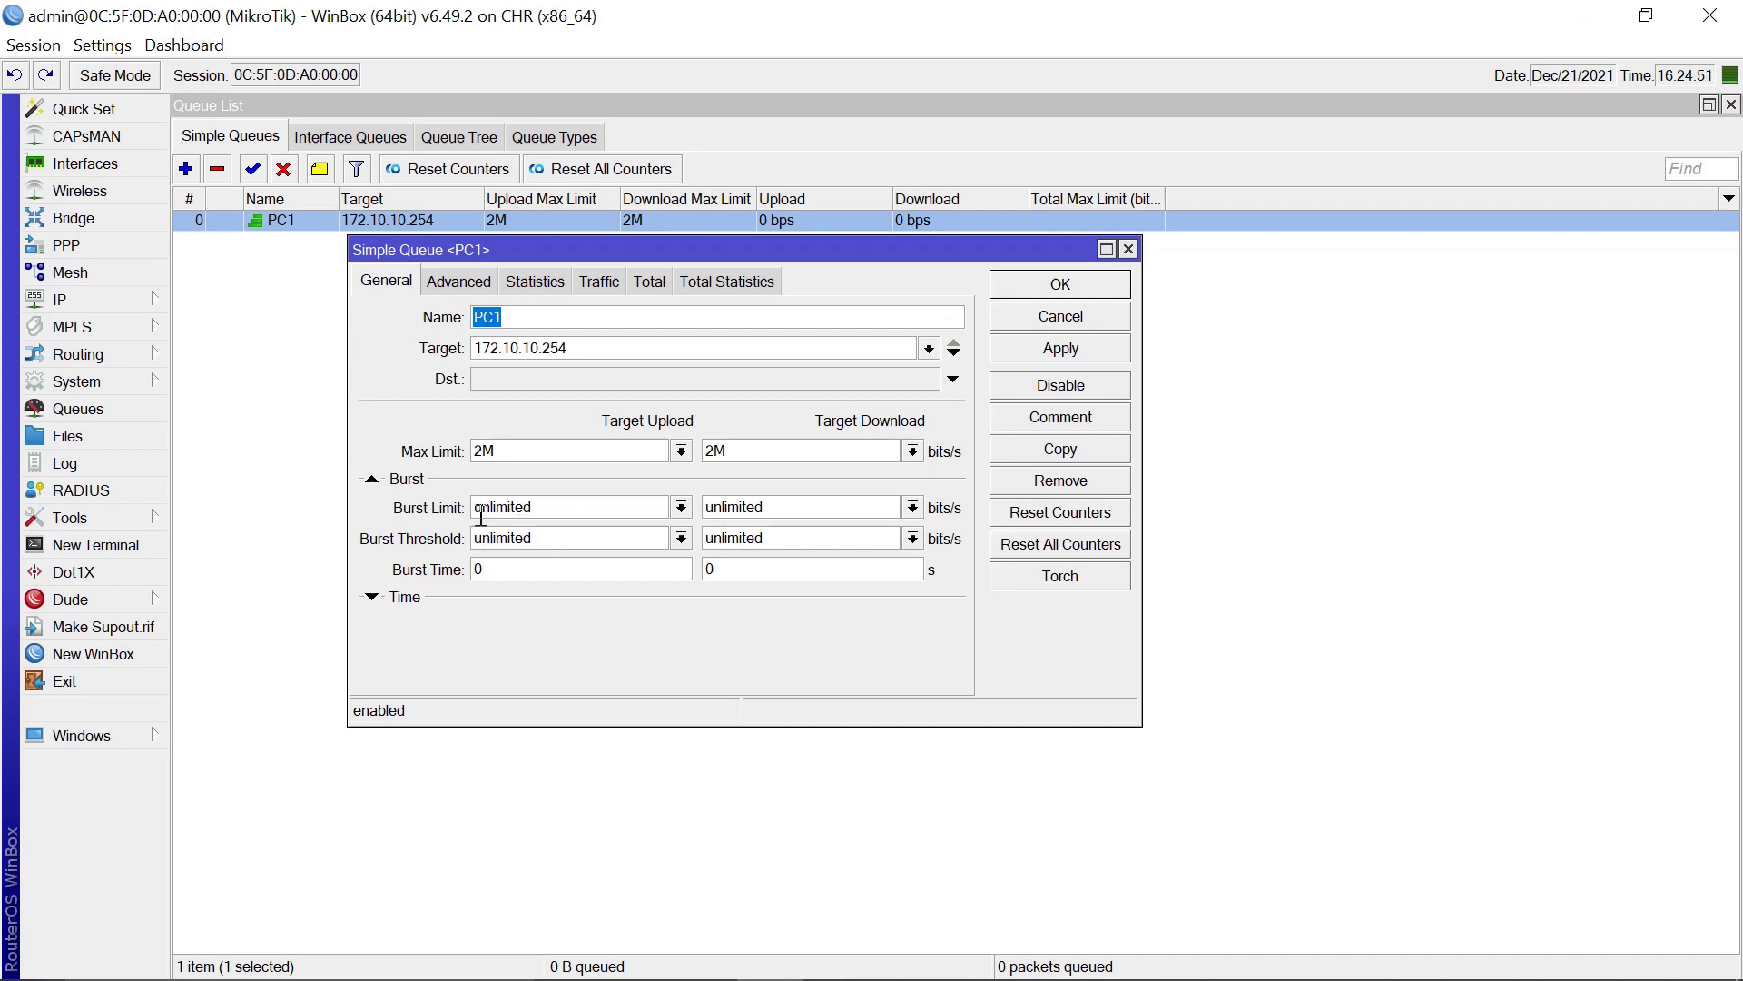
{"action": "left_click", "coordinate": [681, 507]}
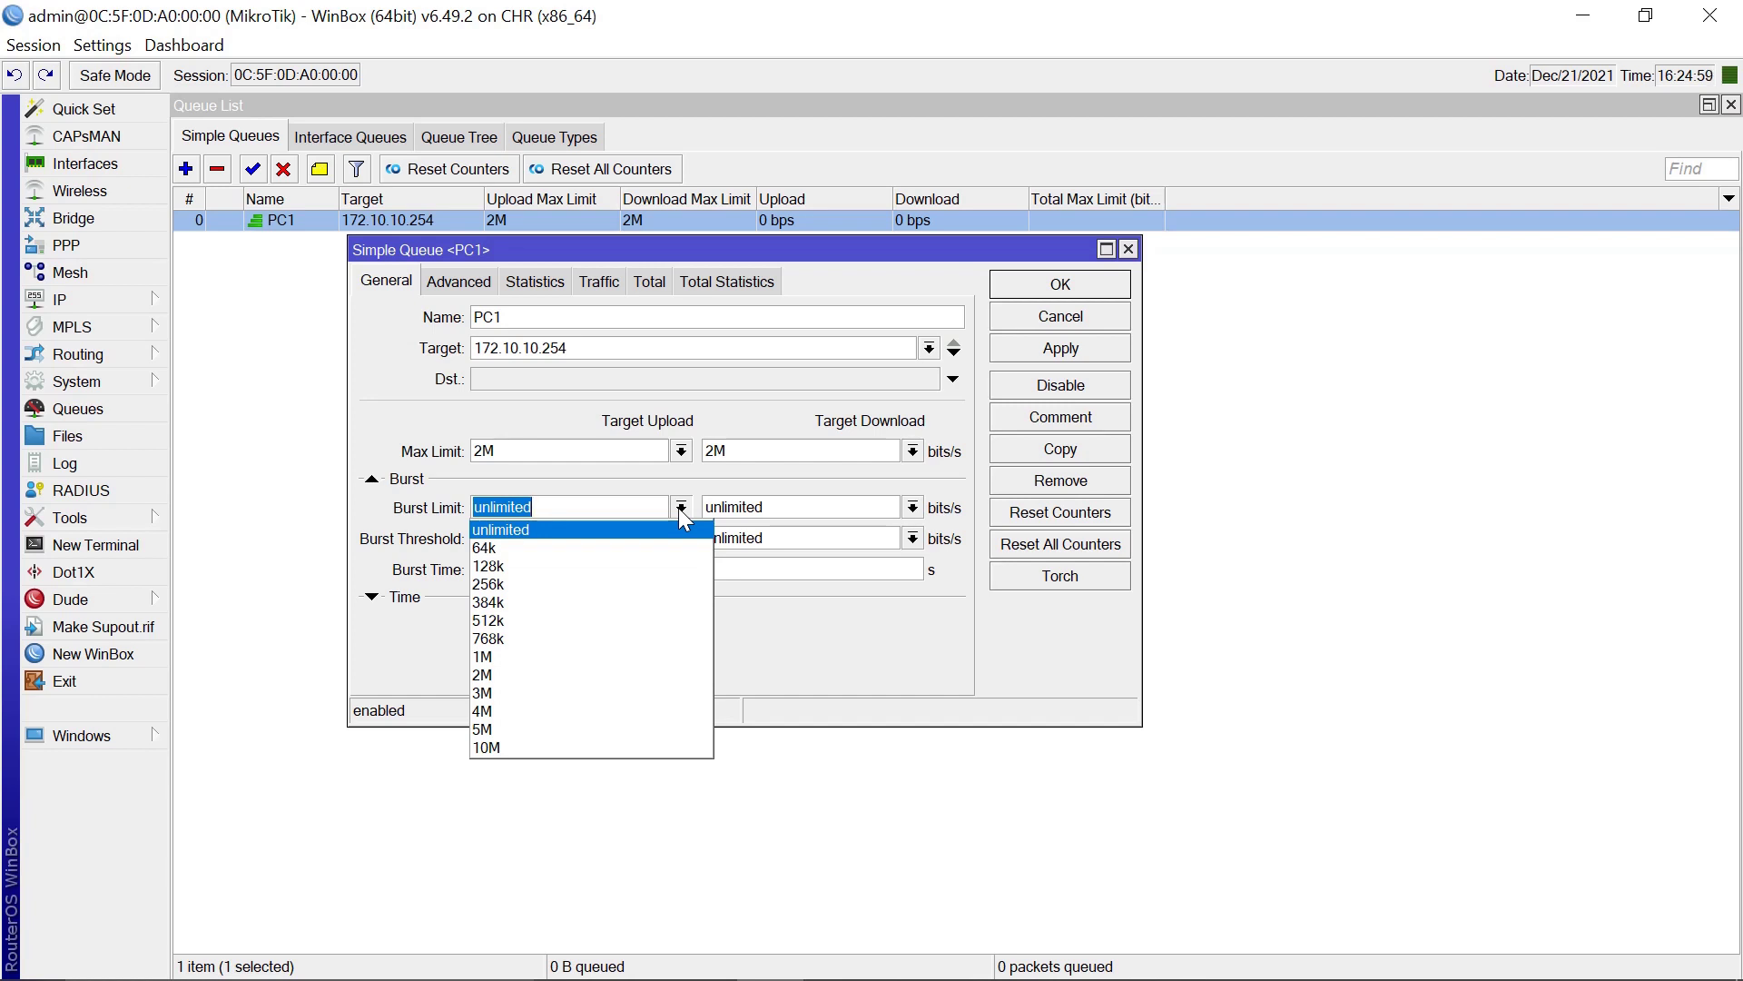
{"action": "left_click", "coordinate": [540, 748]}
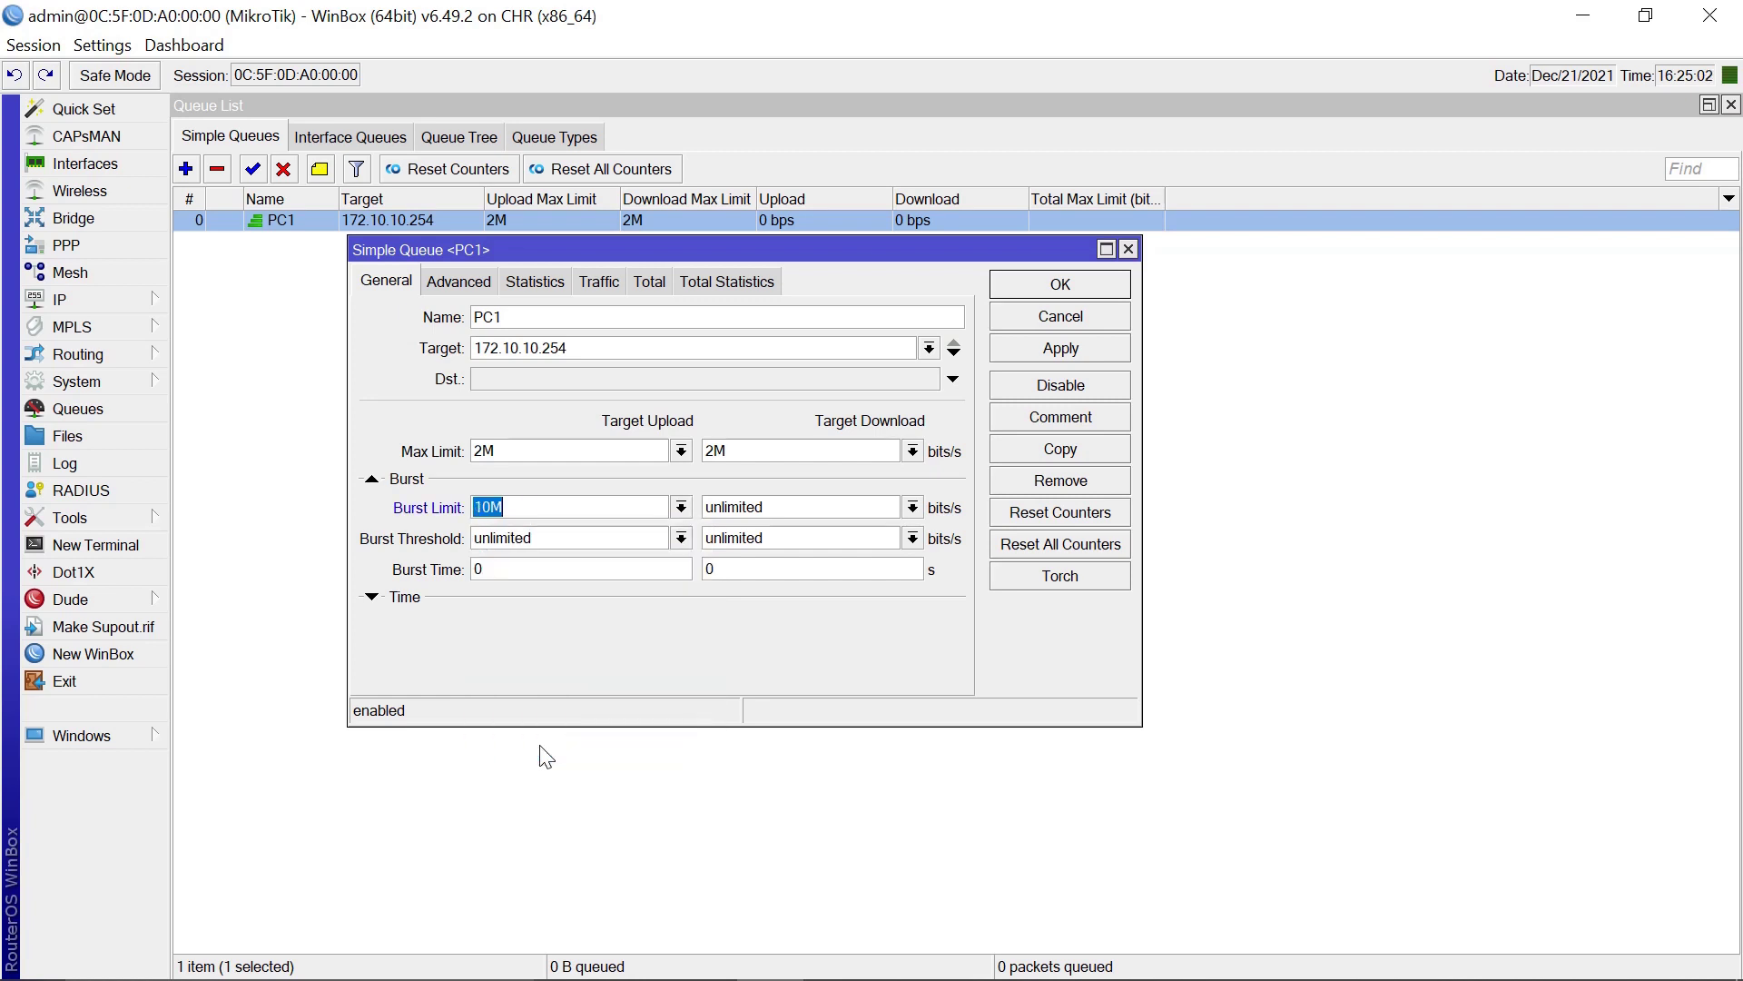
{"action": "left_click", "coordinate": [913, 506]}
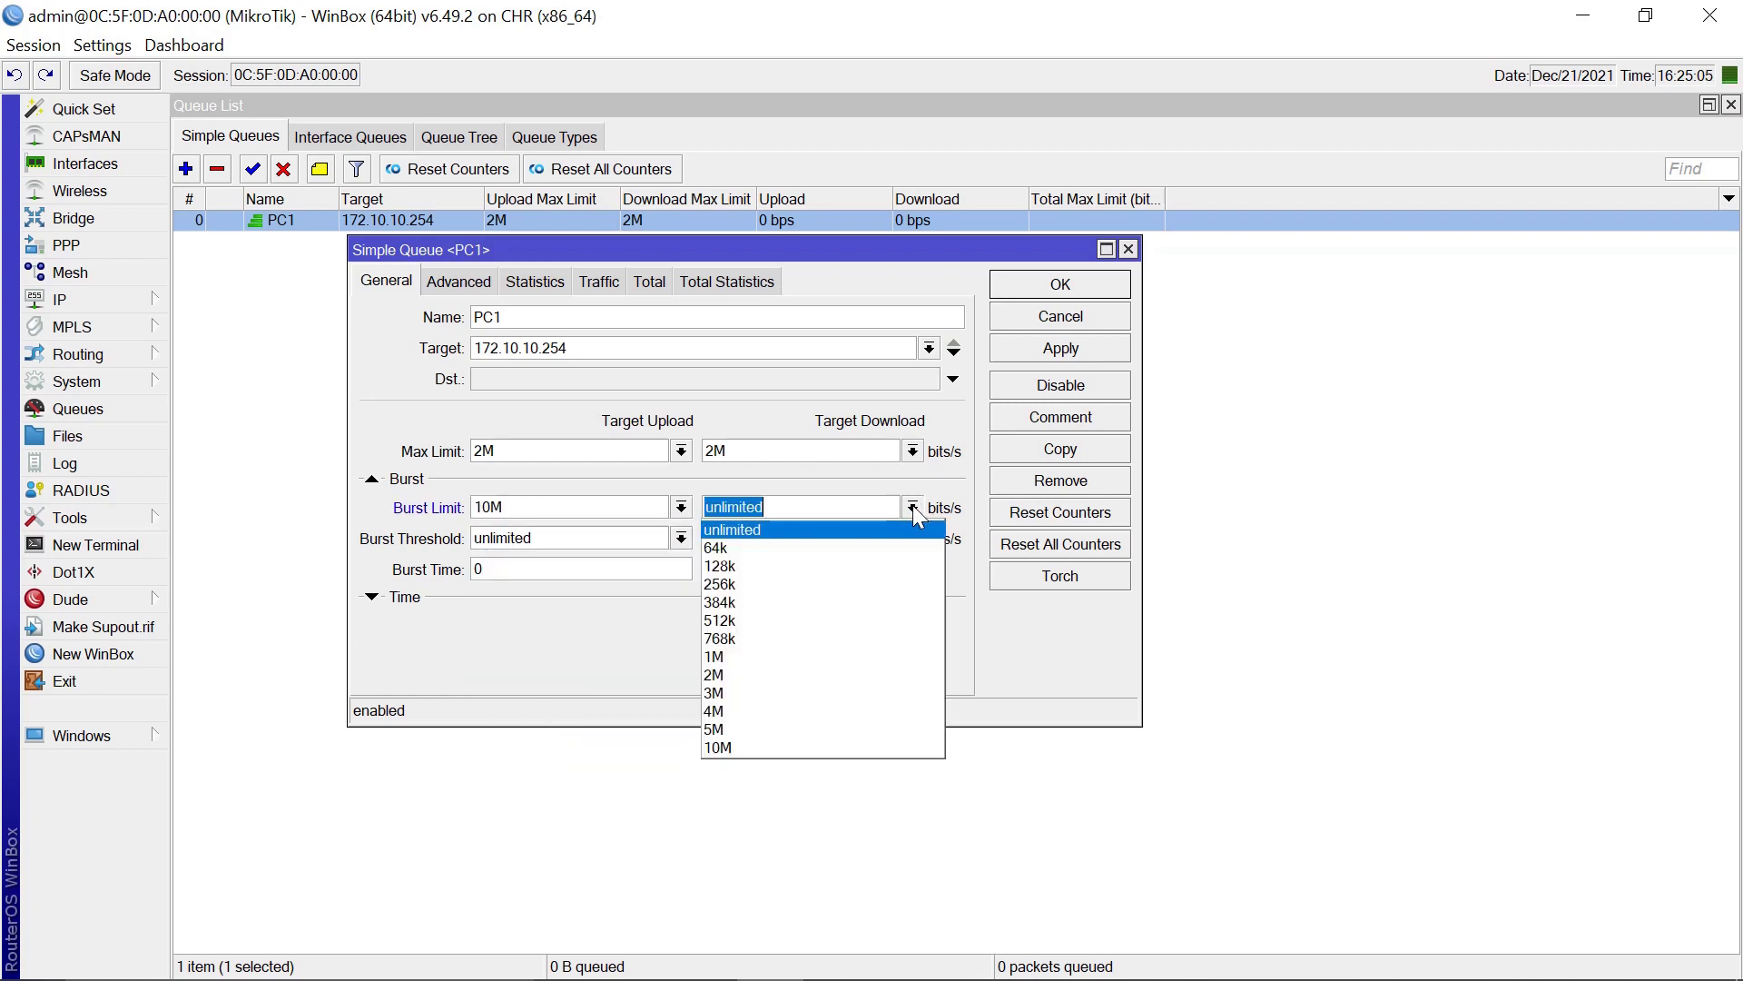
{"action": "left_click", "coordinate": [762, 748]}
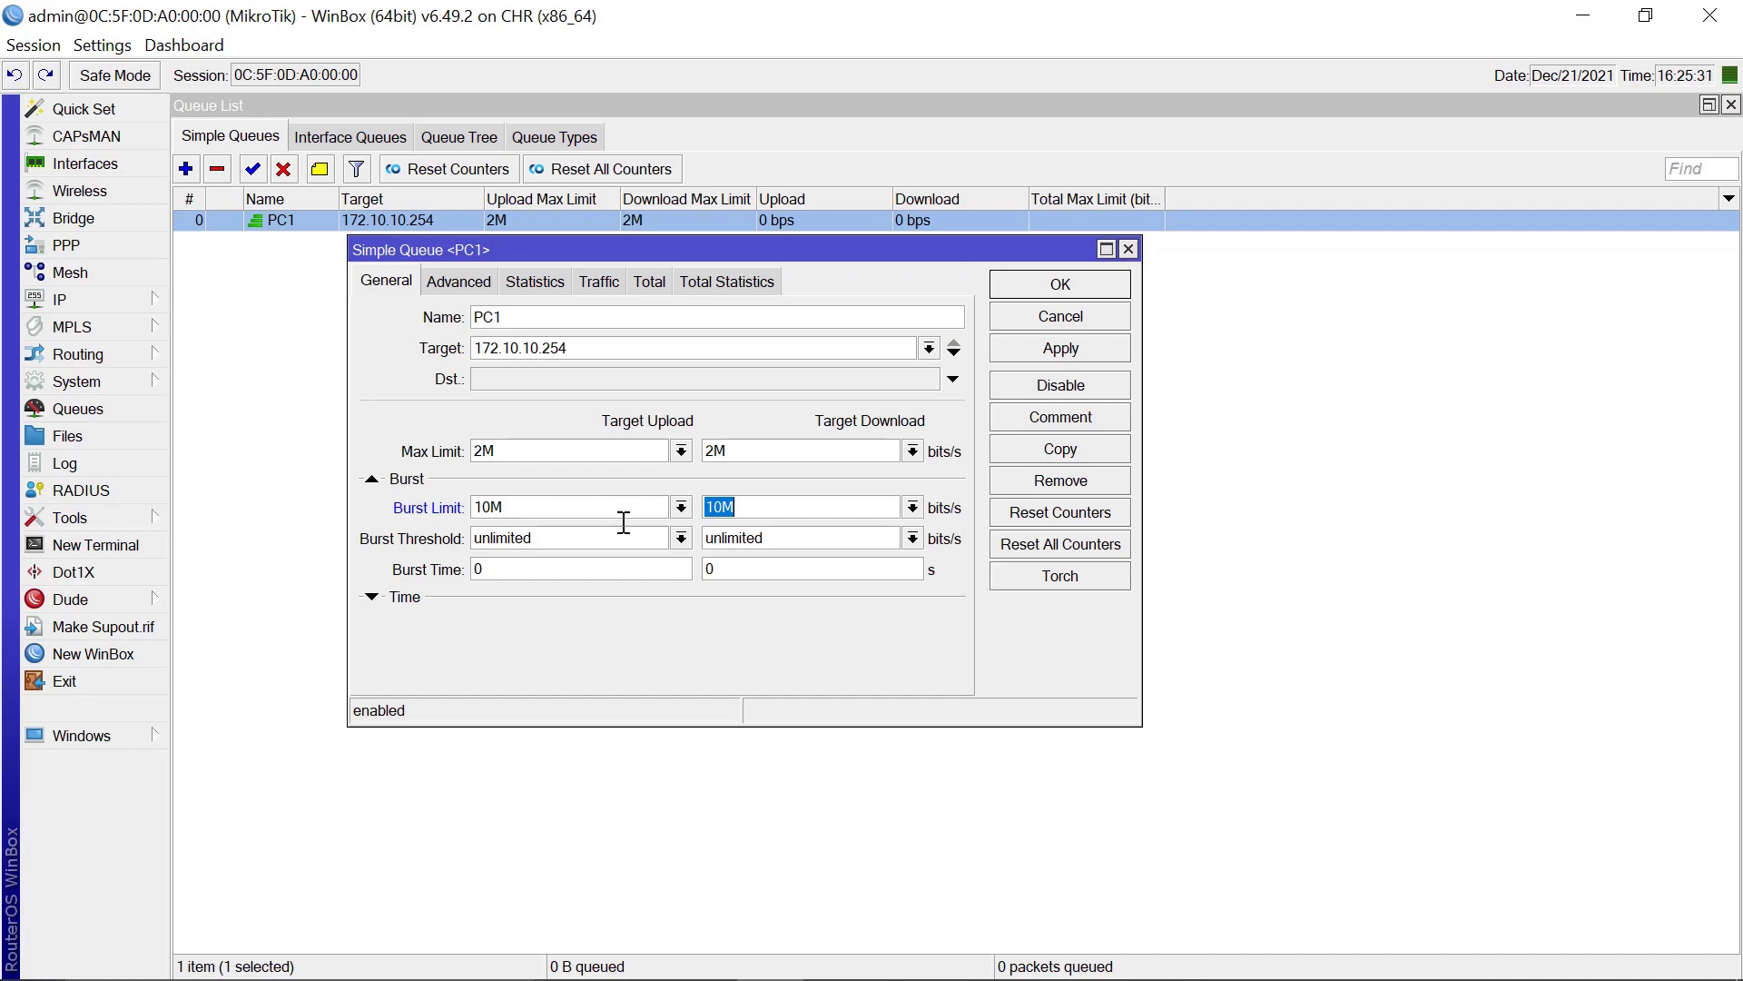
Set the PC1 queue's upload and download burst thresholds to 2M each.
{"action": "left_click", "coordinate": [682, 538]}
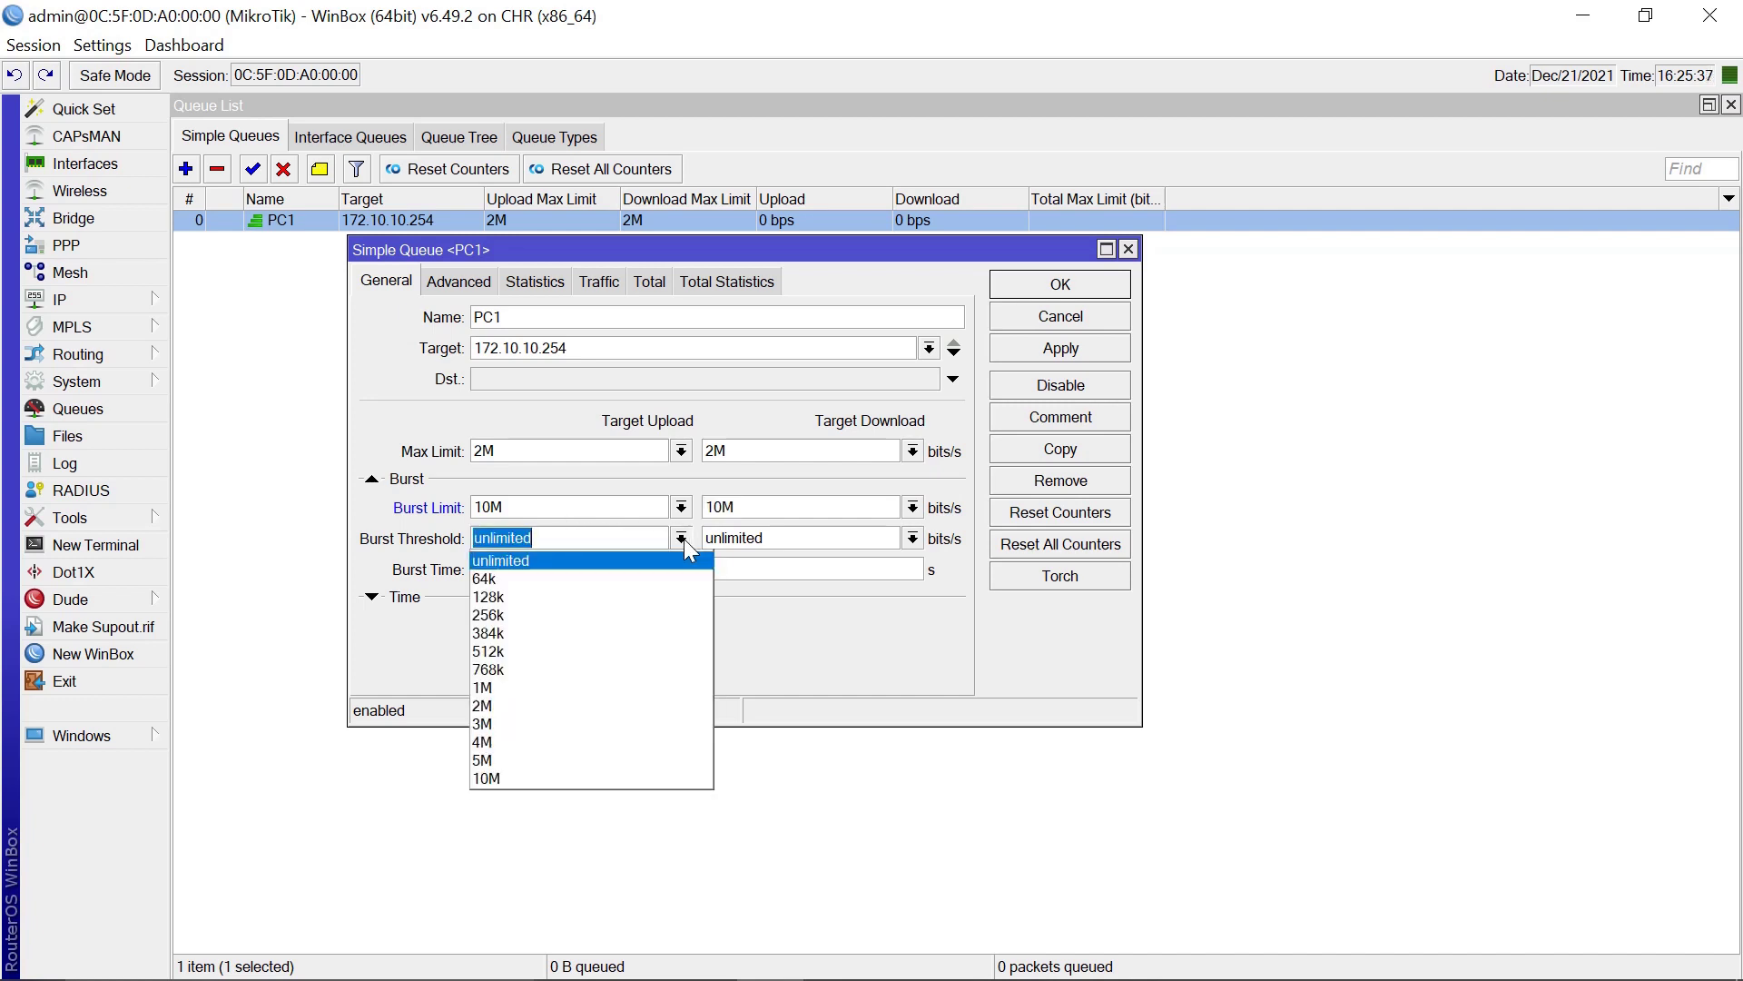
{"action": "left_click", "coordinate": [542, 705]}
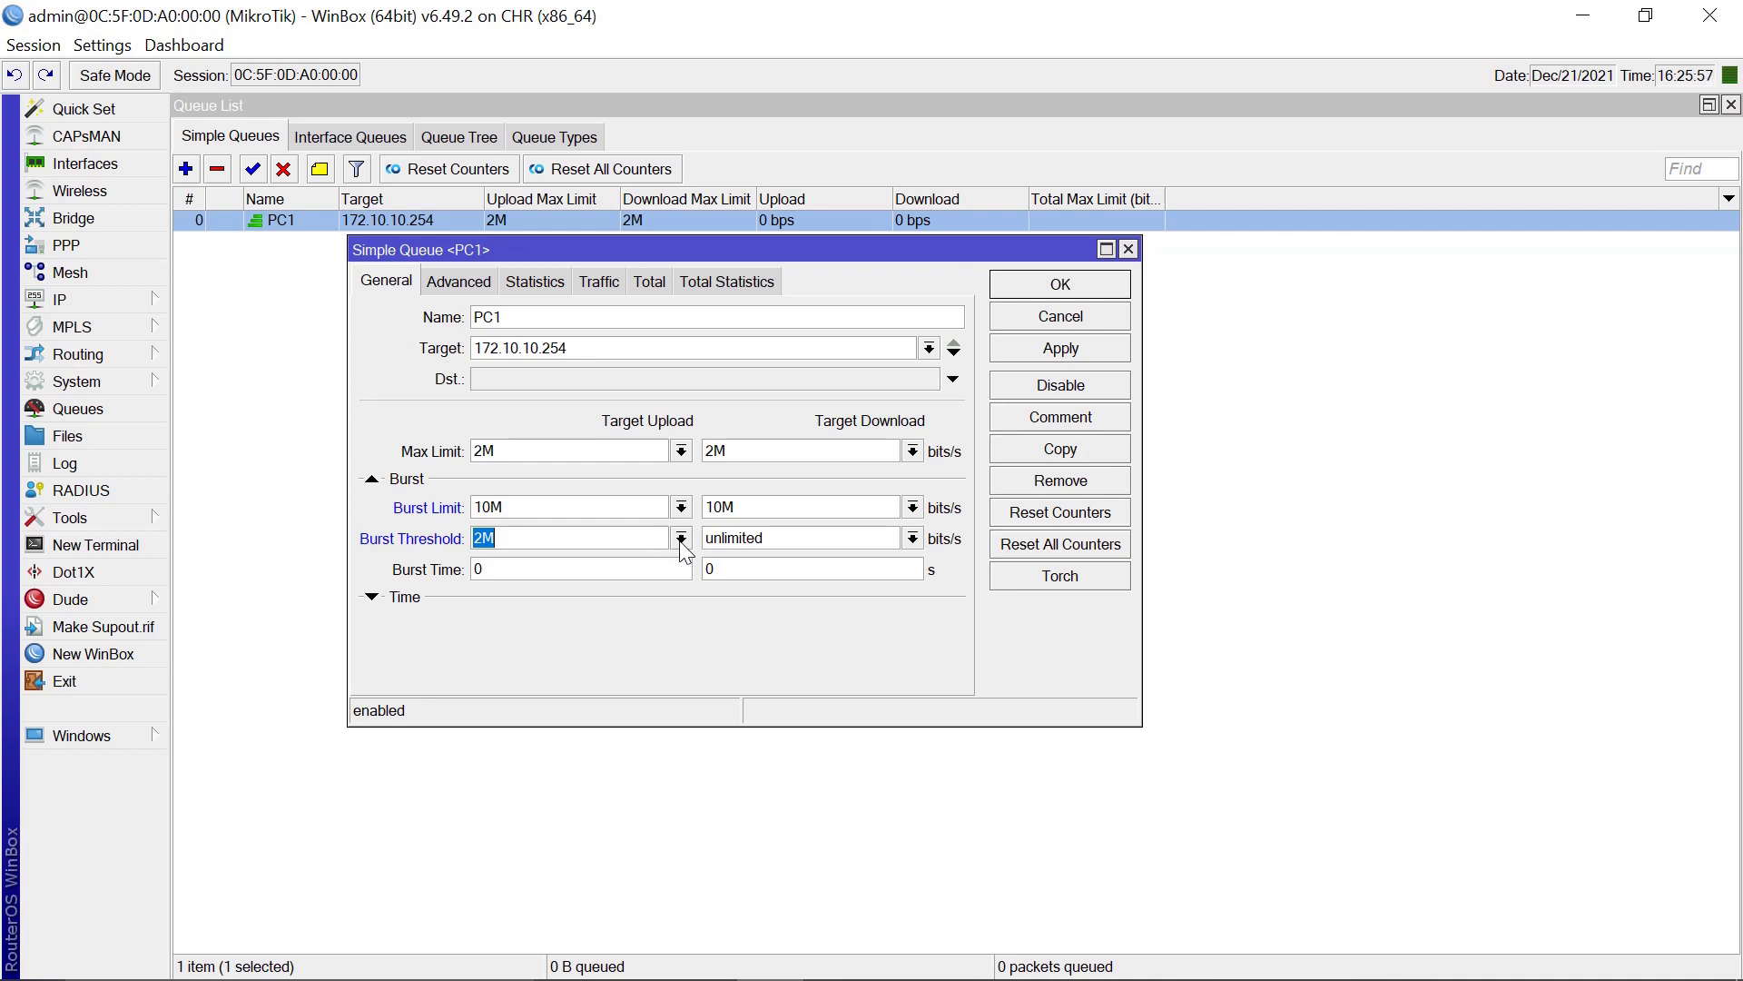
{"action": "left_click", "coordinate": [913, 540]}
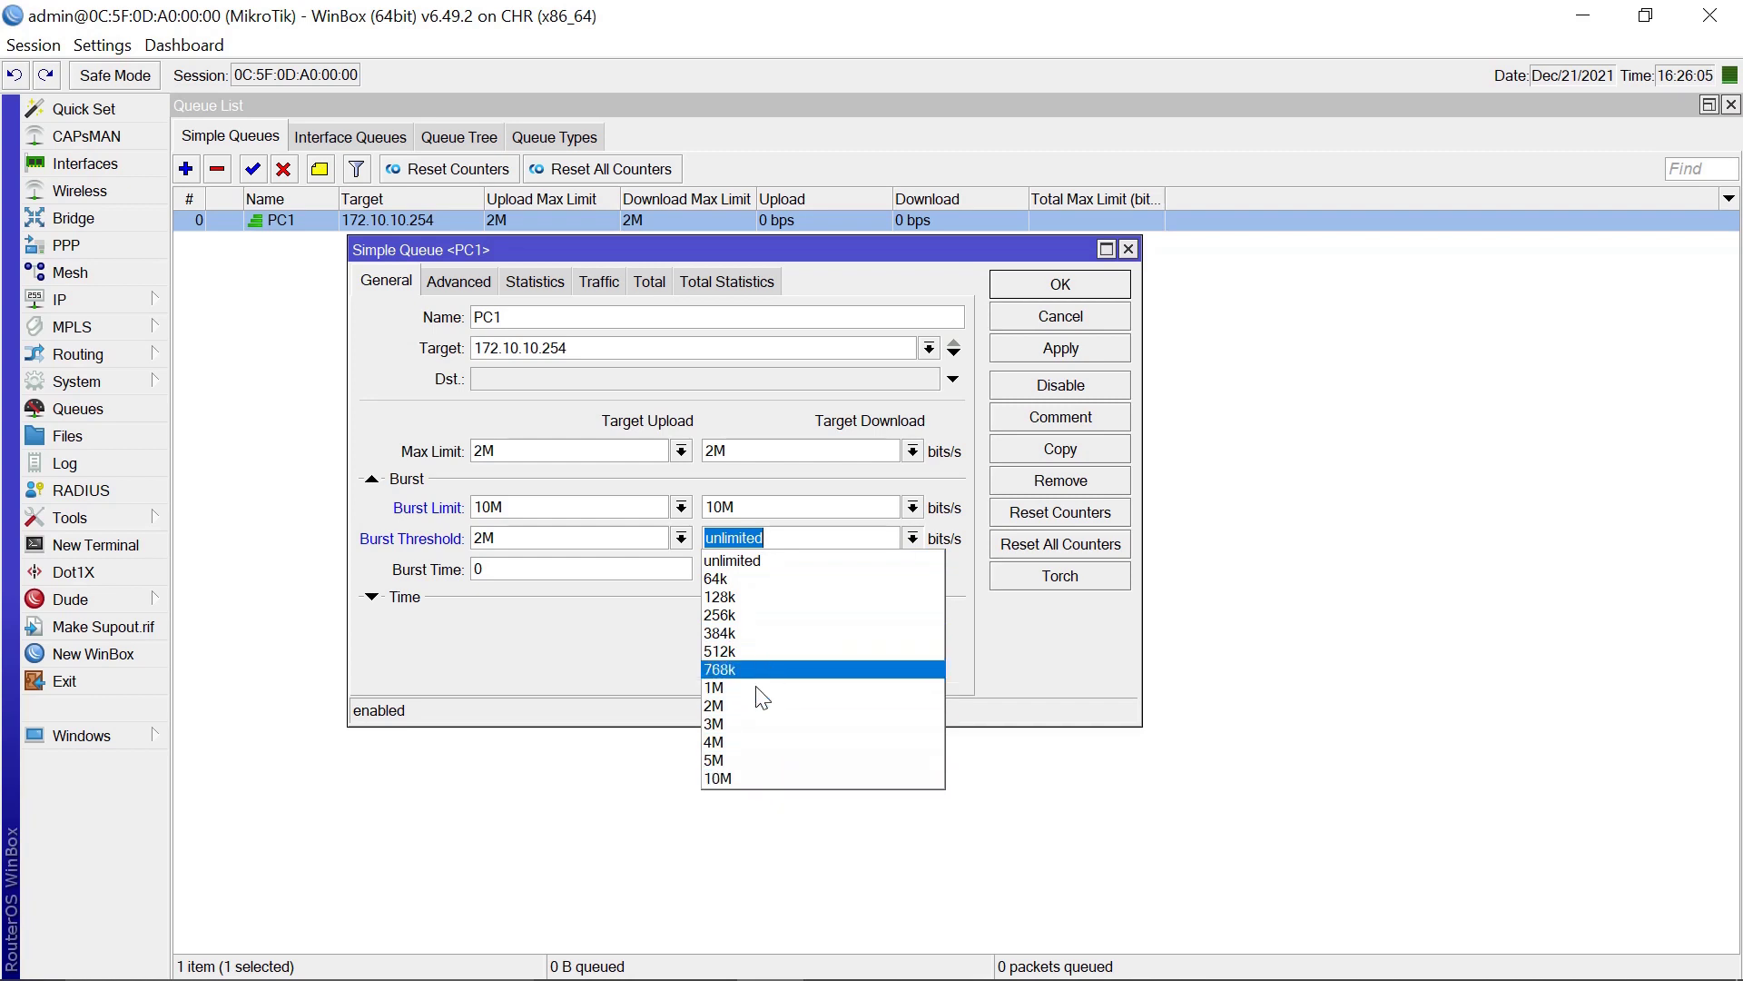
{"action": "left_click", "coordinate": [748, 711]}
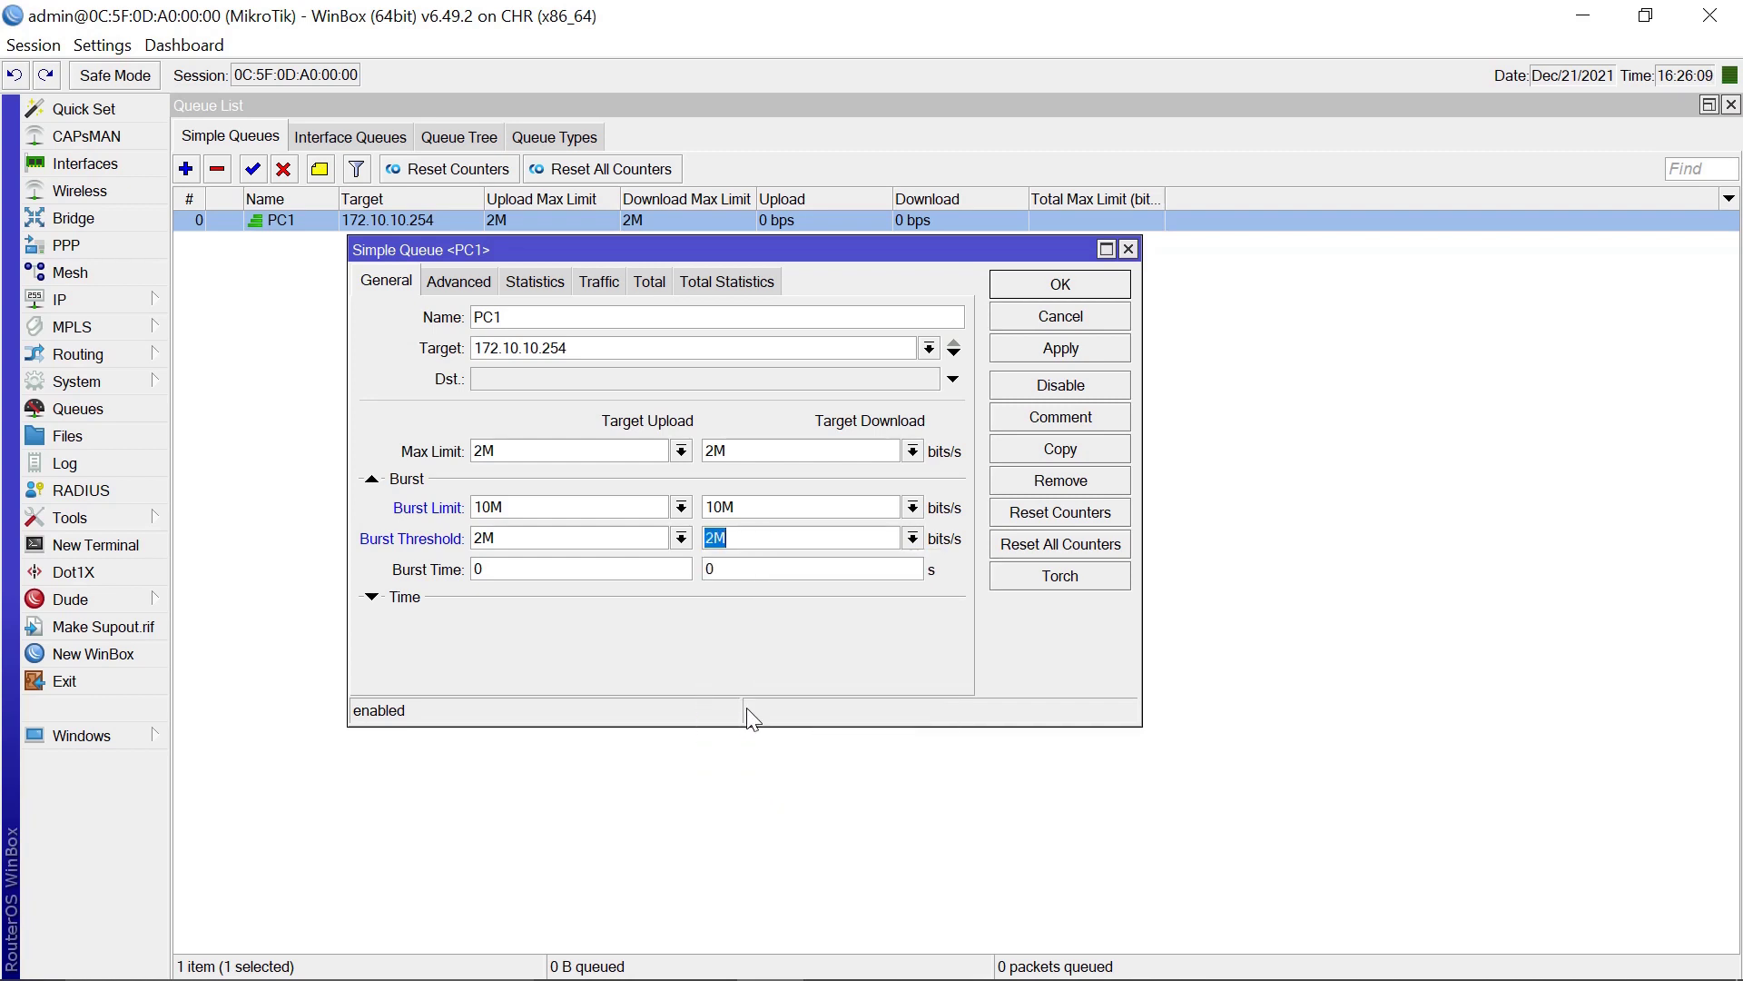
Set the PC1 queue's upload and download burst times to 20 seconds each.
{"action": "left_click", "coordinate": [572, 571]}
{"action": "key", "text": "BackSpace"}
{"action": "type", "text": "20"}
{"action": "key", "text": "BackSpace"}
{"action": "type", "text": "20"}
Expand the PC1 queue's time settings, enlarge the queue window and set the start time to 08:00:00.
{"action": "left_click", "coordinate": [372, 597]}
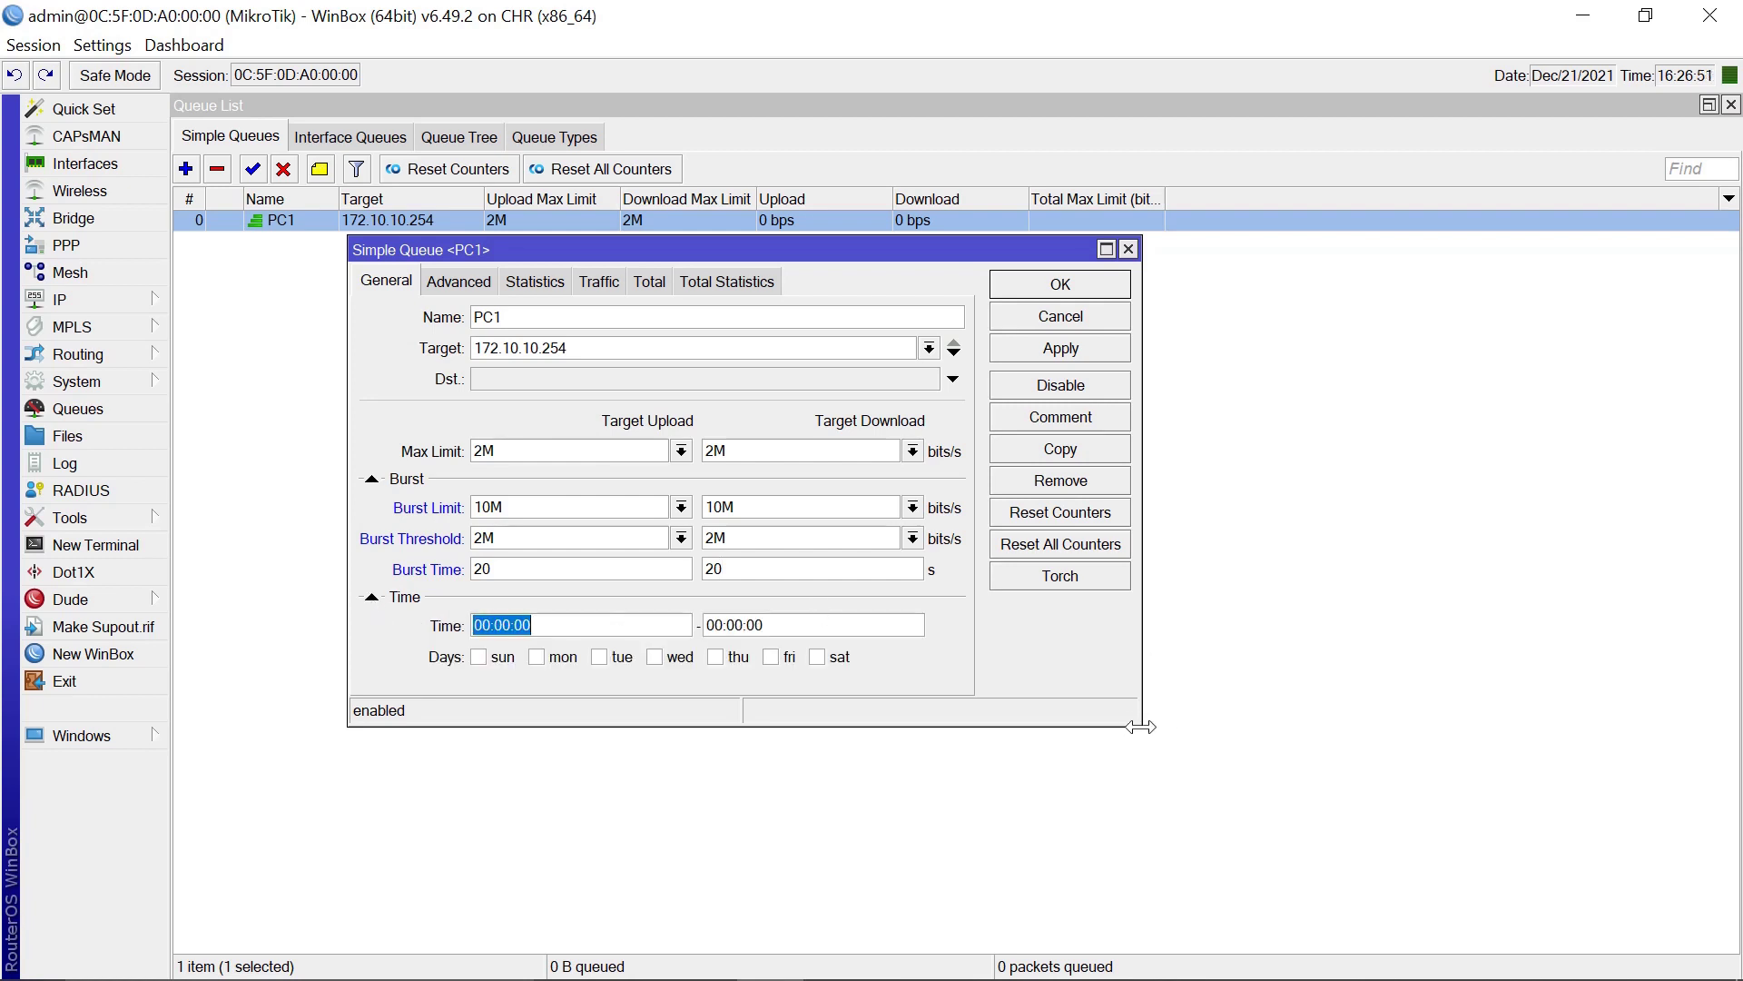
{"action": "left_click_drag", "start_coordinate": [1141, 724], "coordinate": [1531, 877]}
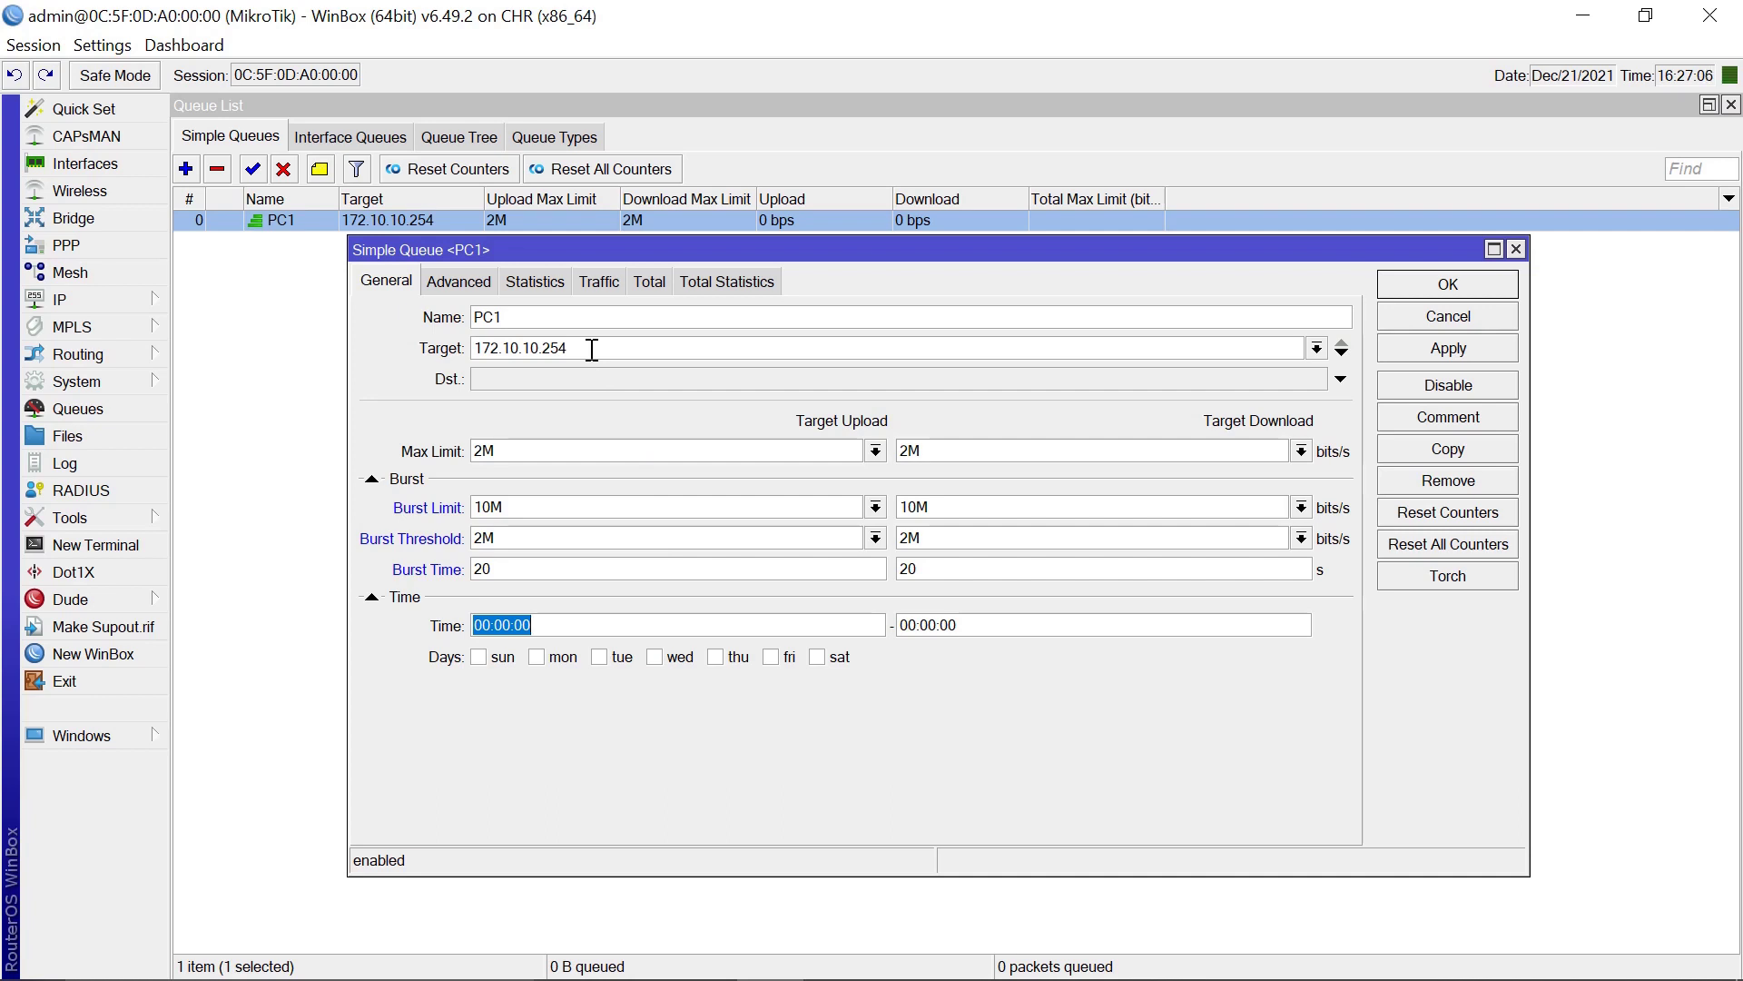
{"action": "left_click", "coordinate": [590, 629]}
{"action": "key", "text": "Left"}
{"action": "key", "text": "Left"}
{"action": "key", "text": "Left"}
{"action": "key", "text": "Left"}
{"action": "key", "text": "Left"}
{"action": "key", "text": "Left"}
{"action": "key", "text": "BackSpace"}
{"action": "key", "text": "Delete"}
{"action": "type", "text": "08"}
{"action": "key", "text": "Right"}
{"action": "key", "text": "Right"}
{"action": "key", "text": "Right"}
{"action": "key", "text": "Right"}
Set the end time of the PC1 queue's schedule to 1:00:00.
{"action": "left_click", "coordinate": [916, 625]}
{"action": "key", "text": "BackSpace"}
{"action": "key", "text": "BackSpace"}
{"action": "type", "text": "1"}
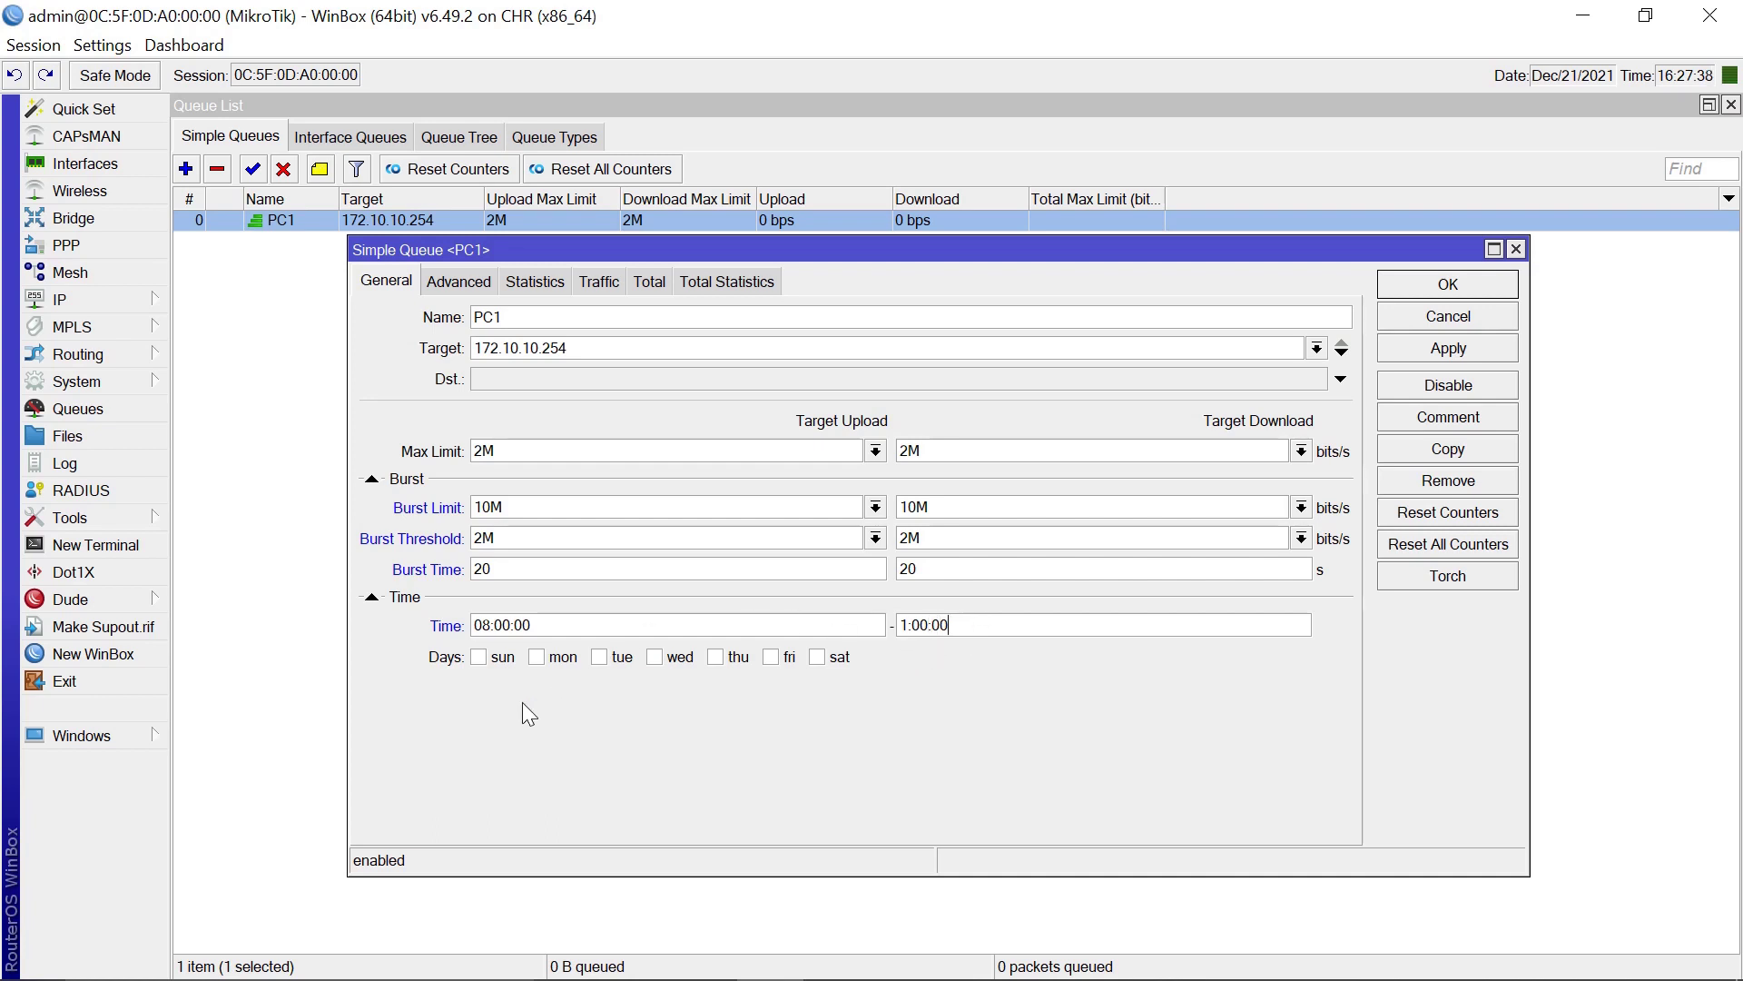
Toggle Sunday and Wednesday in the PC1 queue's schedule, then apply and save the queue.
{"action": "left_click", "coordinate": [479, 657]}
{"action": "left_click", "coordinate": [654, 663]}
{"action": "left_click", "coordinate": [1444, 348]}
{"action": "left_click", "coordinate": [1457, 287]}
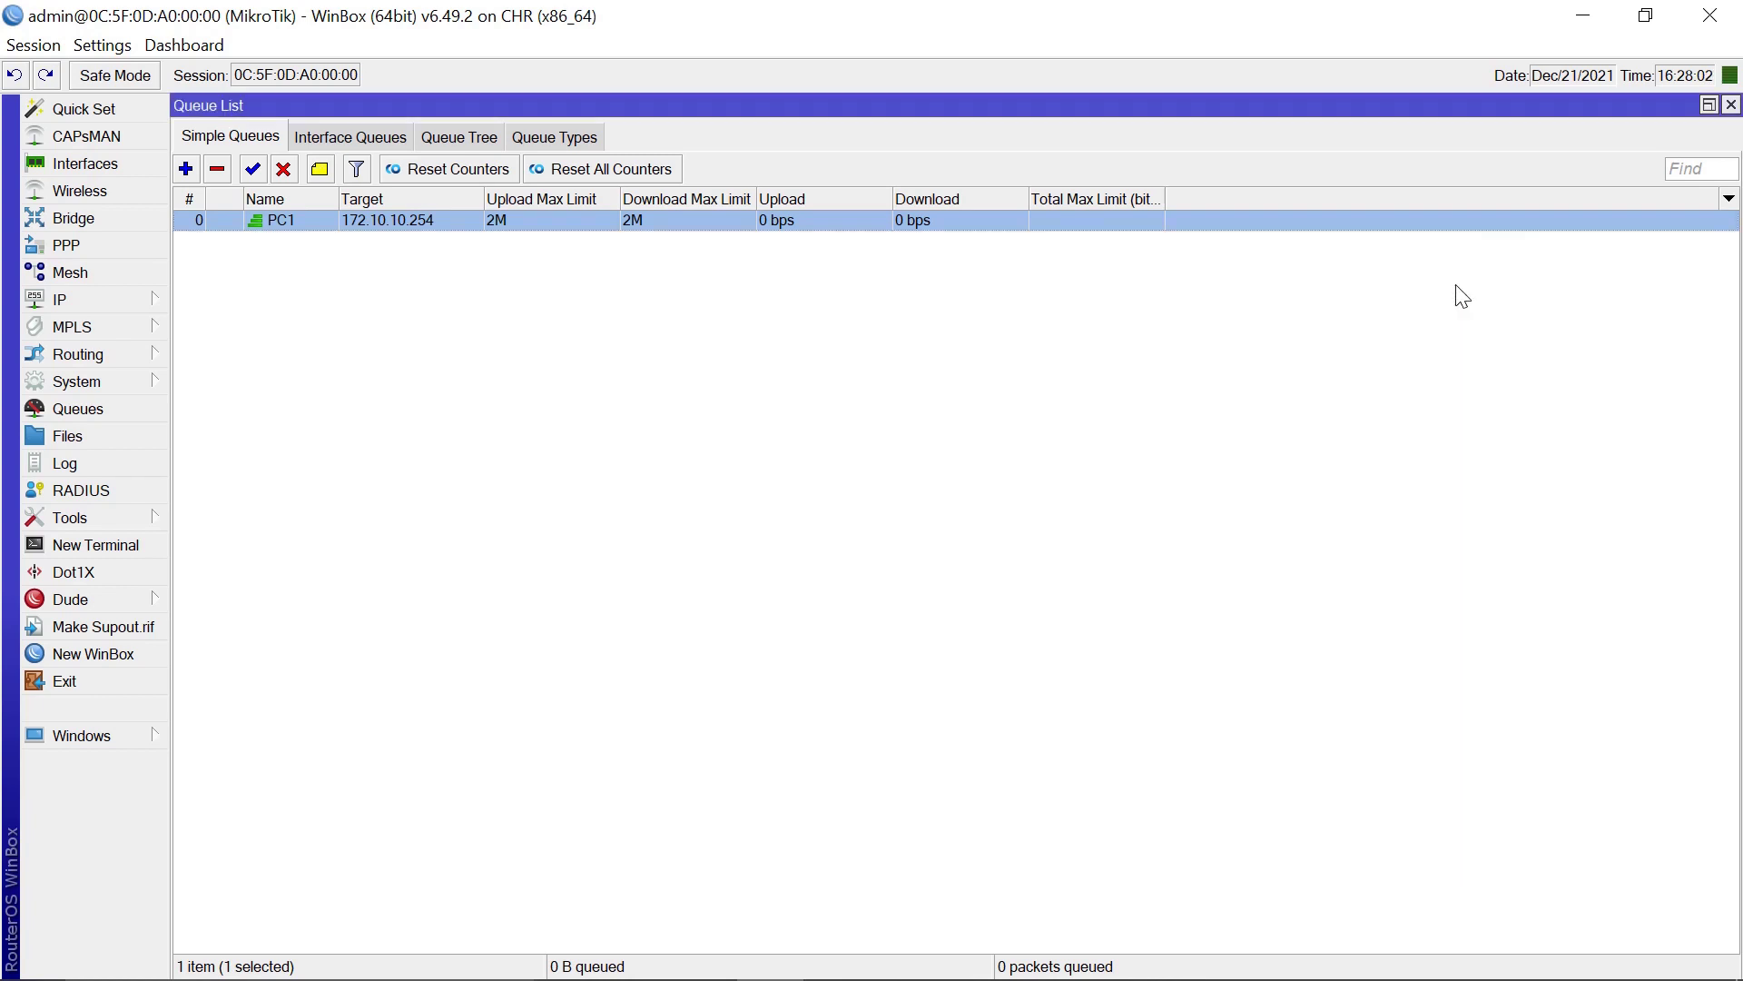